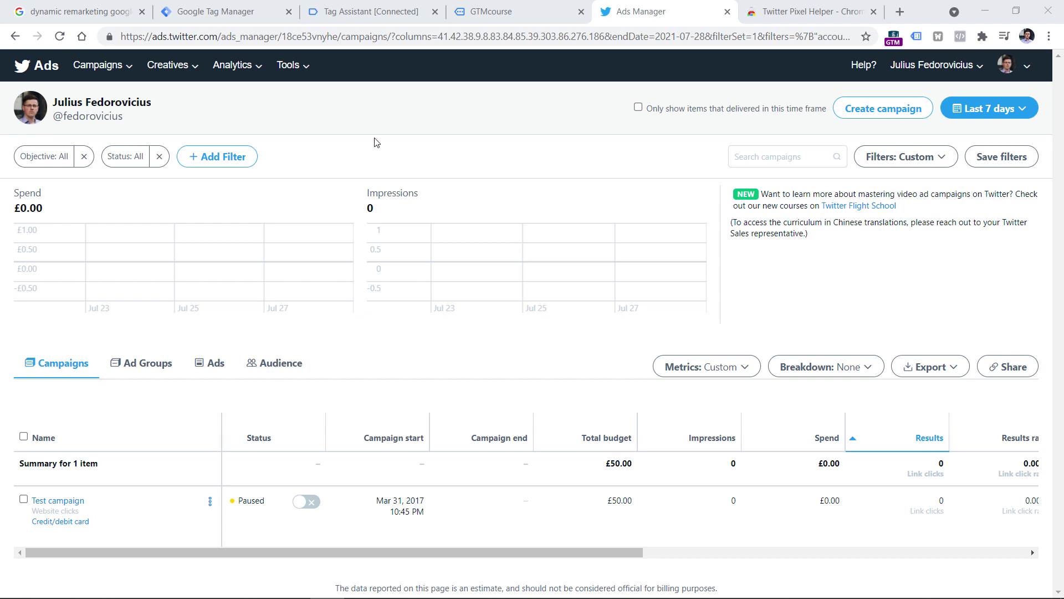
- Open the universal website tag's code from Twitter's conversion tracking page and copy the pixel ID nx4kc from its init line
left_click(289, 65)
left_click(320, 147)
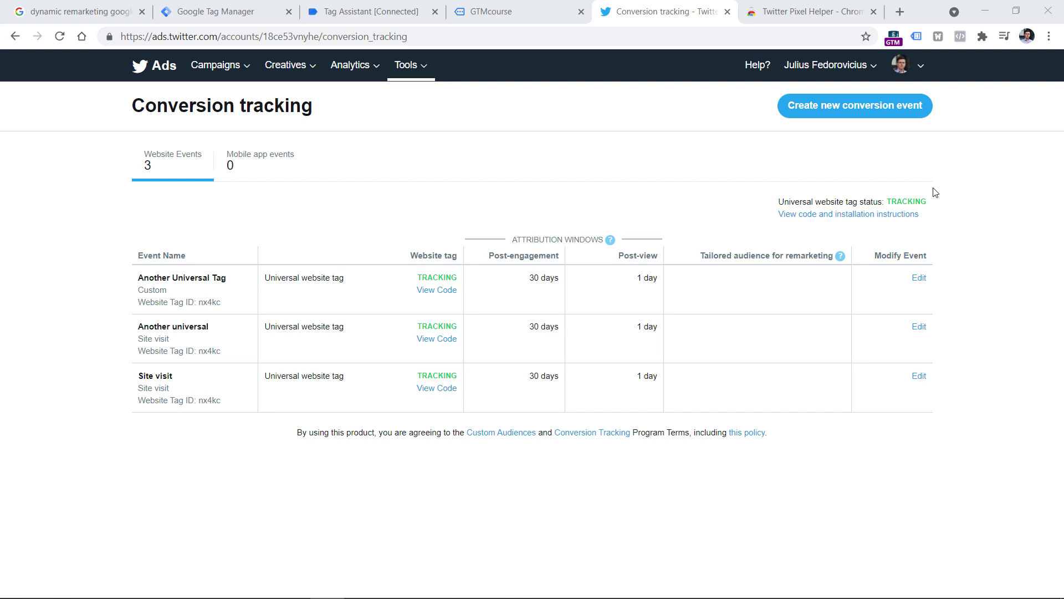
left_click(851, 220)
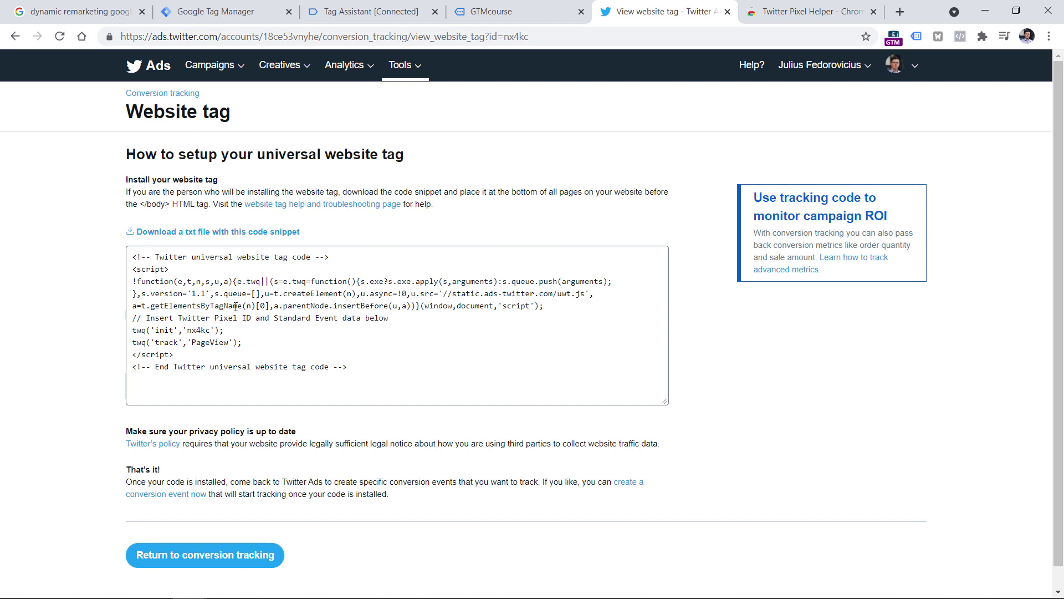
double_click(189, 330)
key("ctrl+c")
right_click(200, 331)
left_click(221, 342)
- Switch to Google Tag Manager and create a new tag of type Twitter Universal Website Tag
left_click(224, 7)
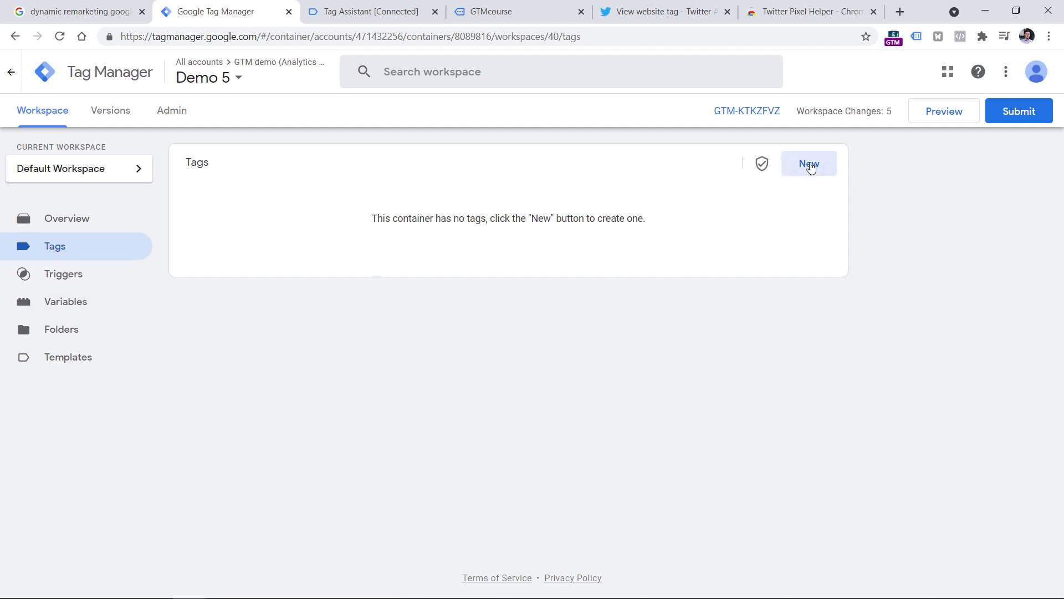
left_click(810, 167)
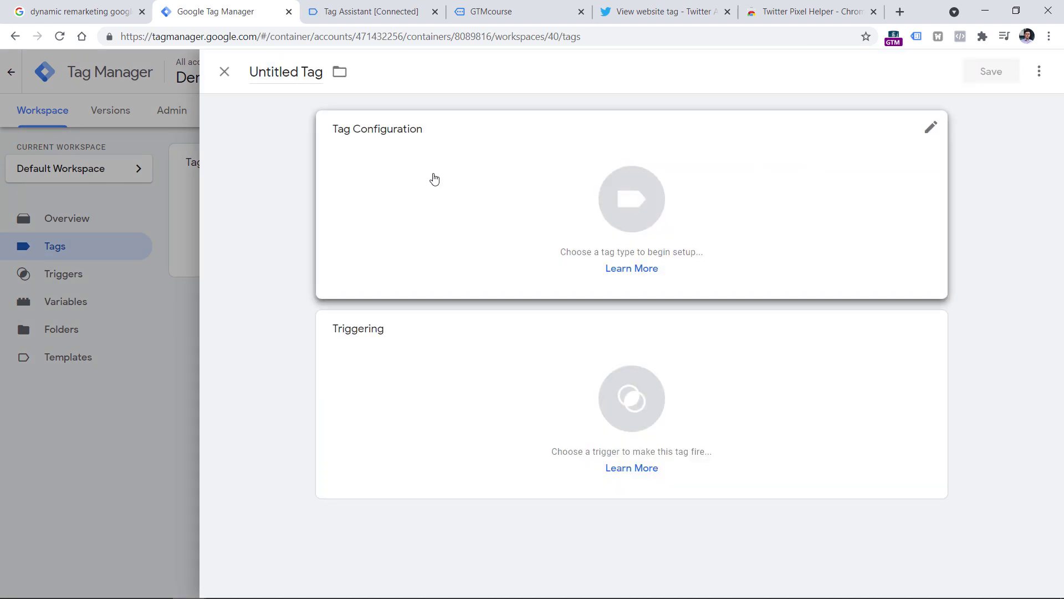
left_click(441, 241)
left_click(1039, 72)
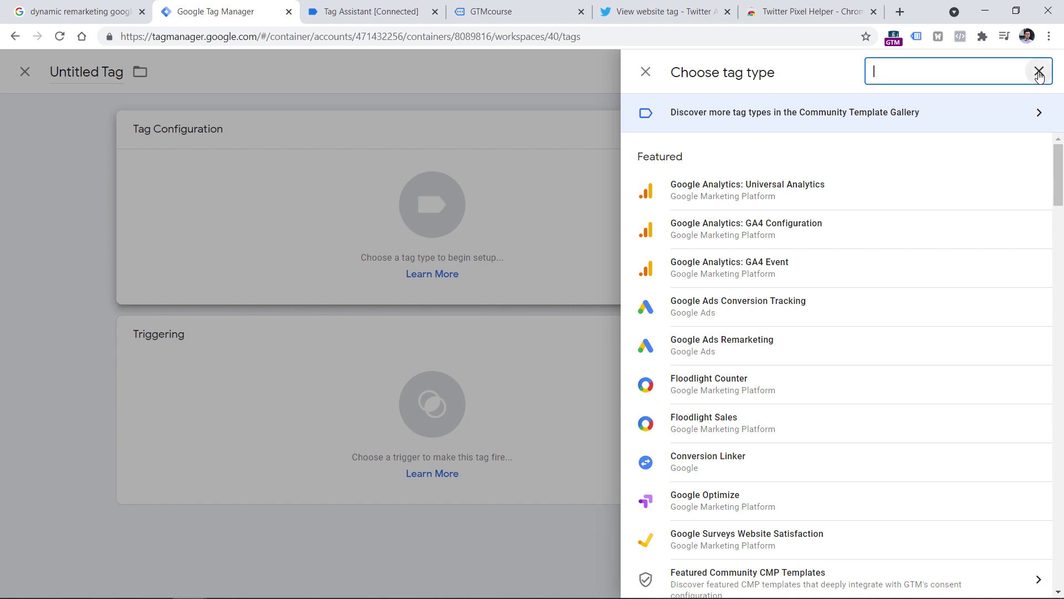
type("twitt")
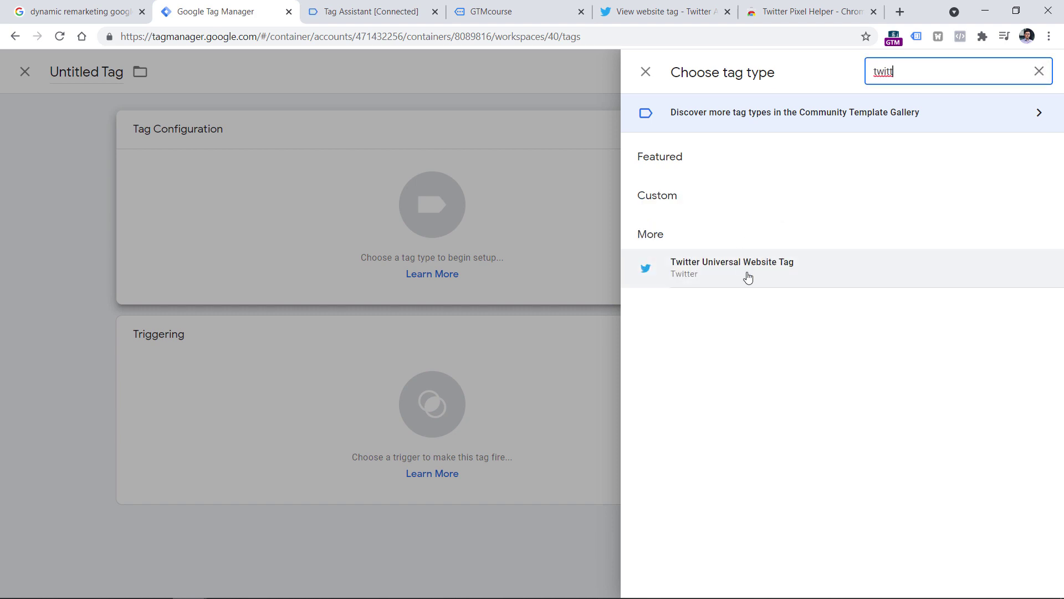
left_click(735, 271)
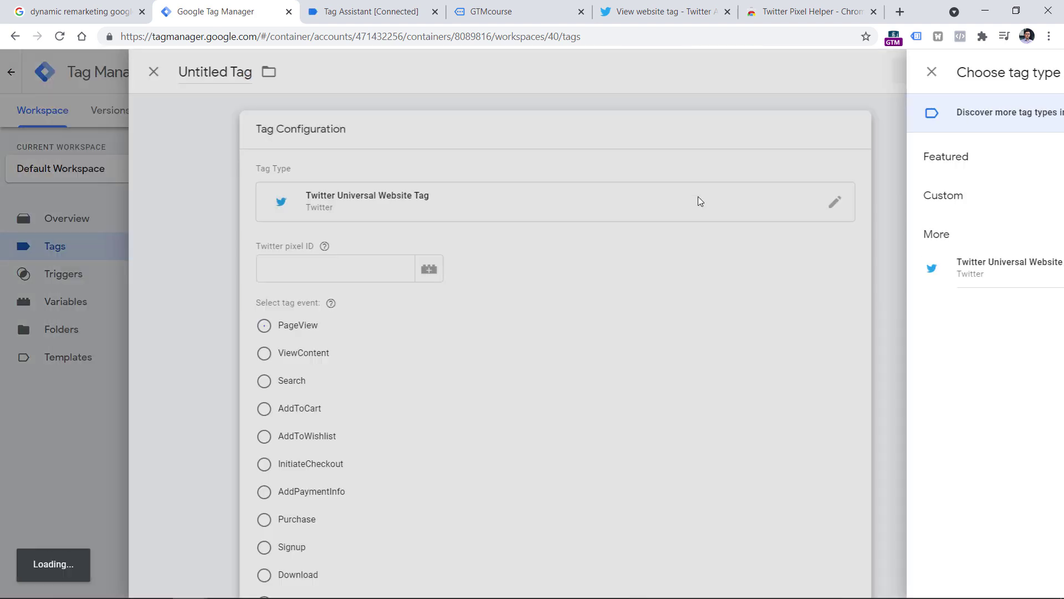
- For the Twitter pixel ID, create a new variable of type Constant with the copied value nx4kc
left_click(377, 272)
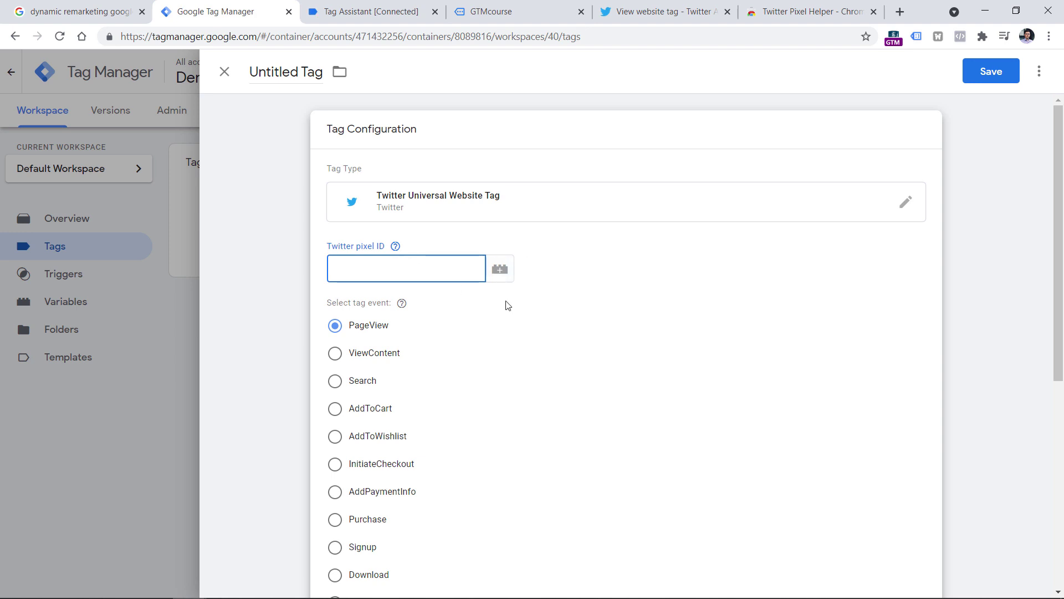
left_click(500, 268)
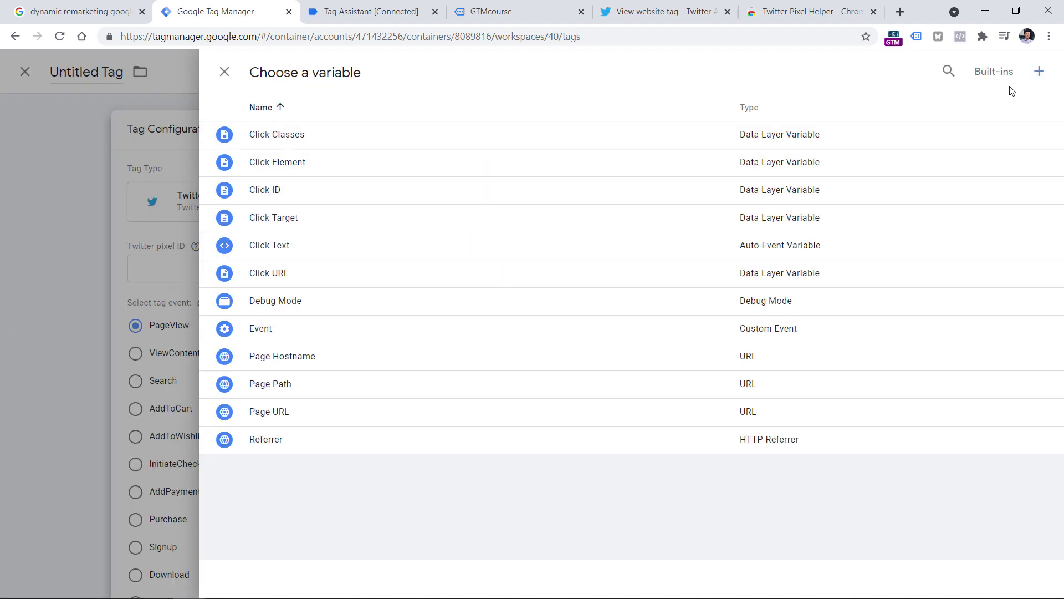
left_click(1038, 71)
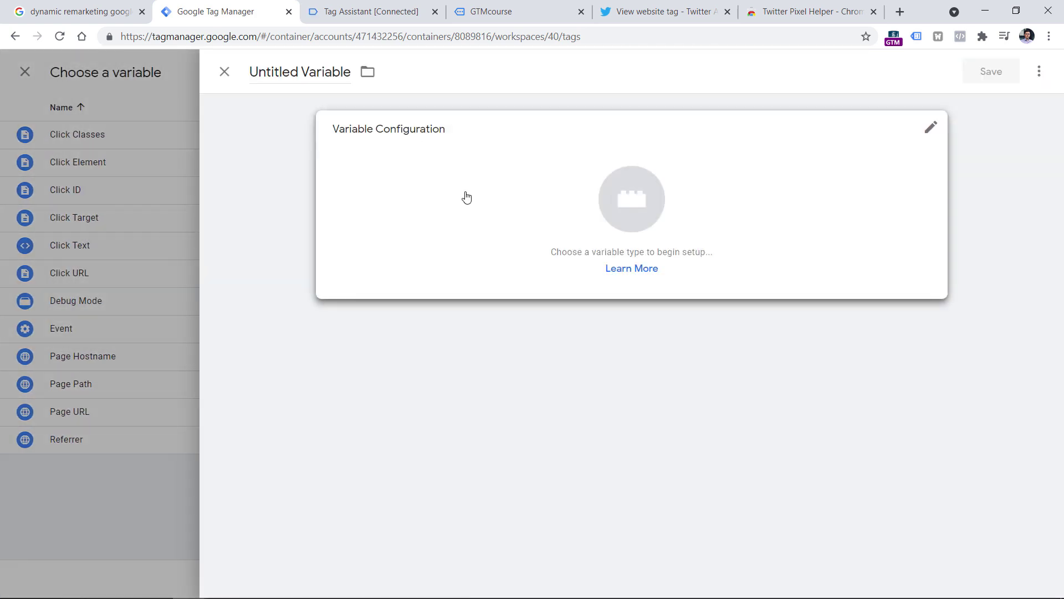
left_click(467, 197)
scroll(699, 438, "down", 4)
left_click(698, 455)
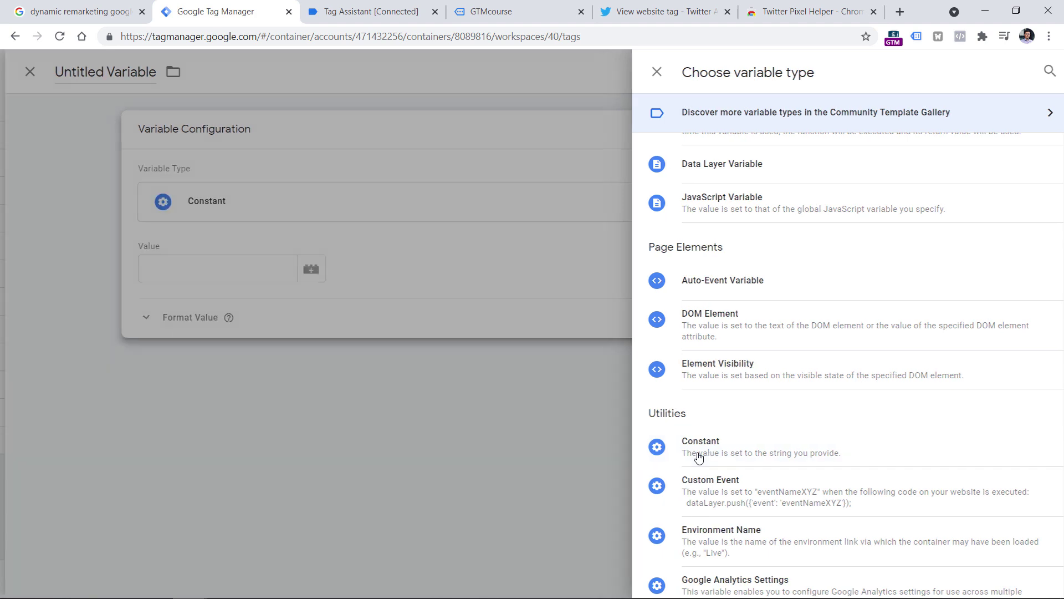
left_click(382, 270)
key("ctrl+v")
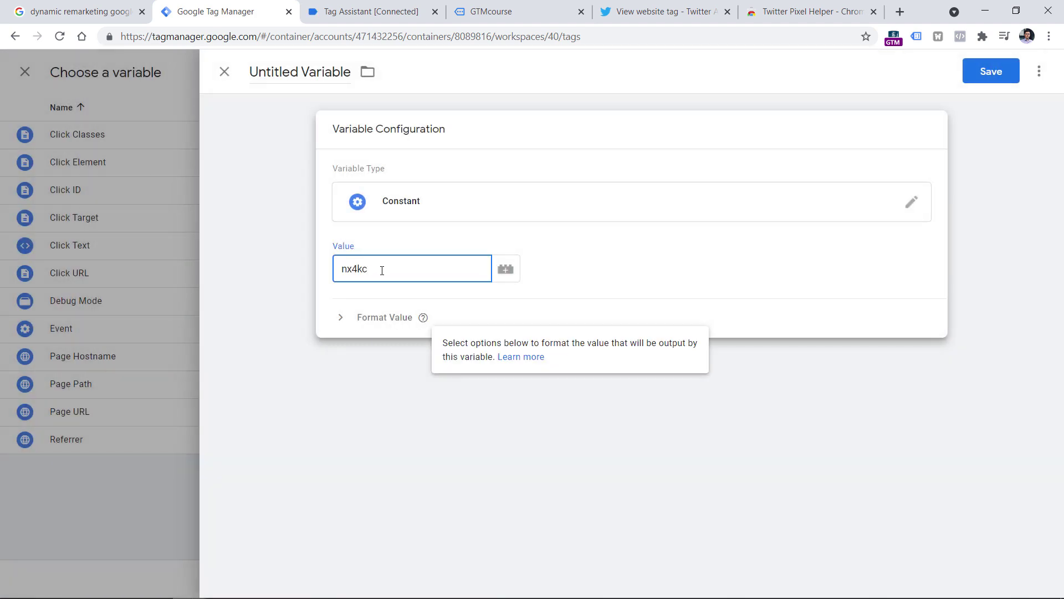
- Name the variable "constant - twitter pixel id - nx4kc" and save it into the tag's pixel ID
left_click(281, 73)
type("constant - tw")
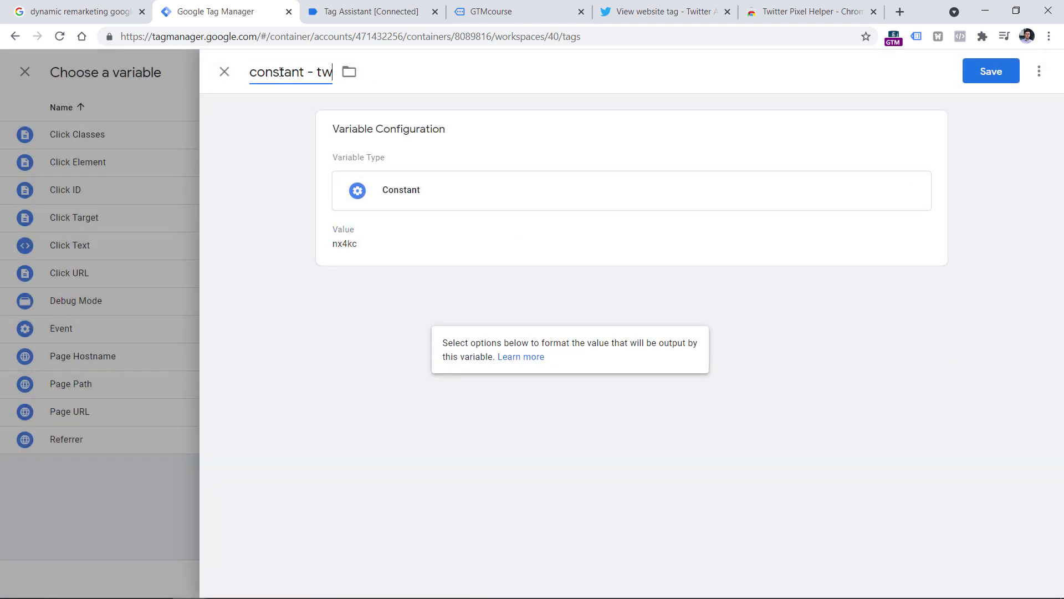
type("itter pixel id -")
key("ctrl+v")
key("Return")
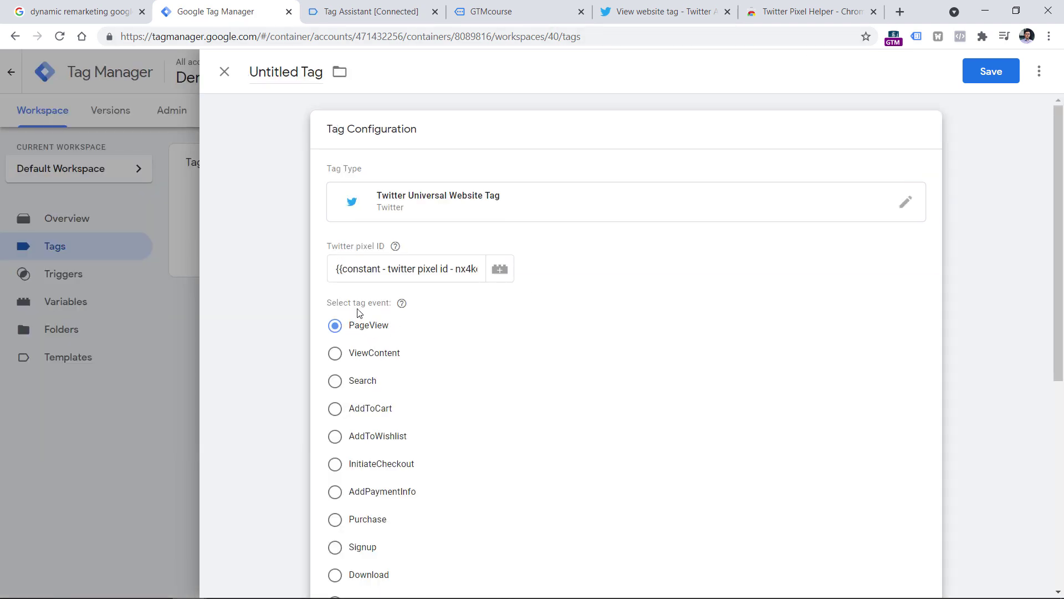
- Add the All Pages trigger to the tag and save it under the name "Twitter - Pageview"
scroll(577, 214, "down", 7)
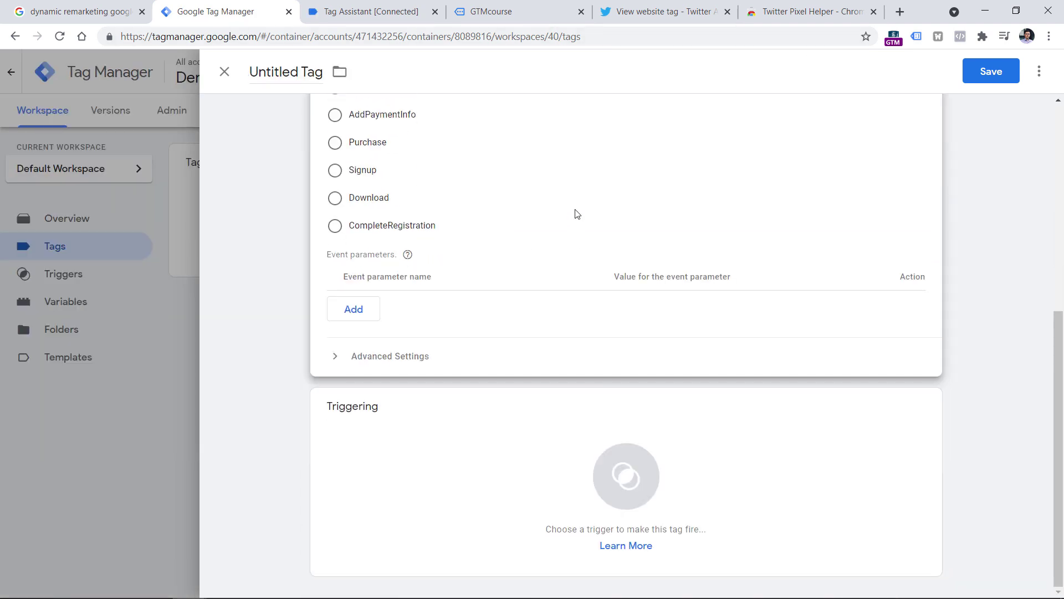
left_click(359, 458)
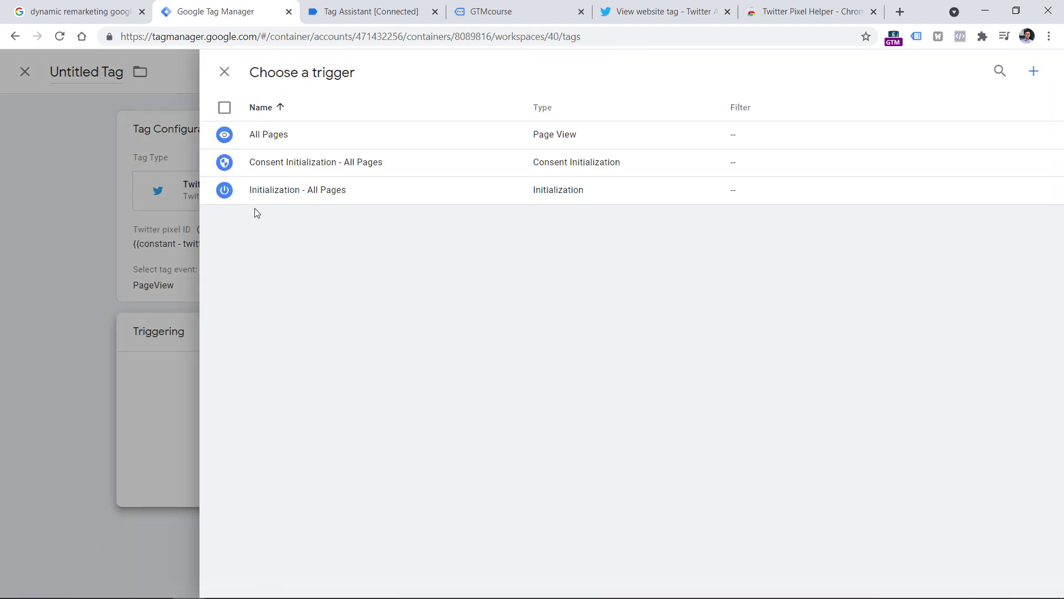
left_click(273, 142)
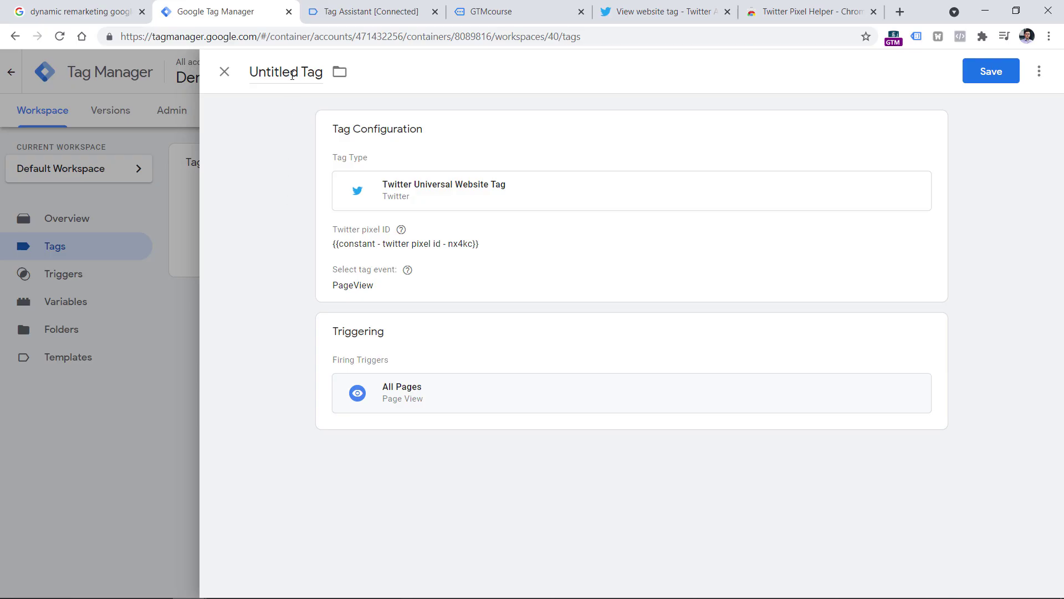
left_click(292, 73)
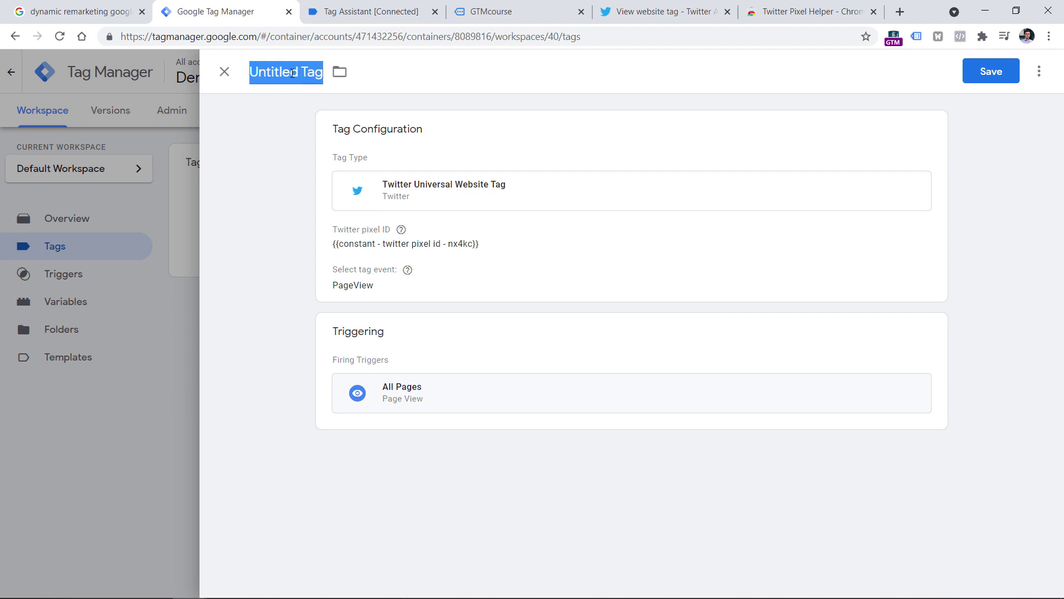
type("Twitter - Pageview")
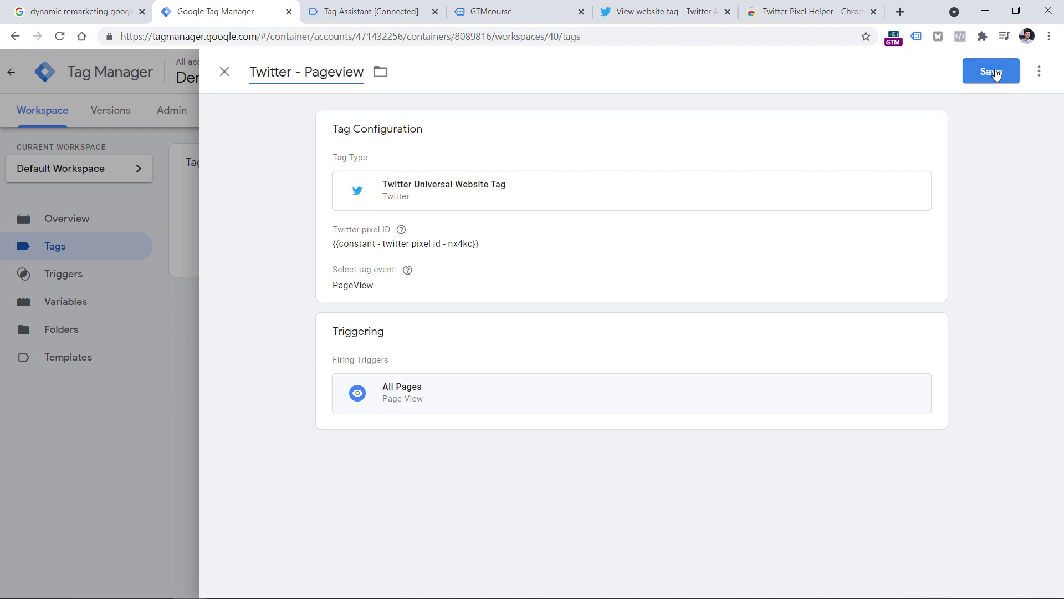
left_click(990, 71)
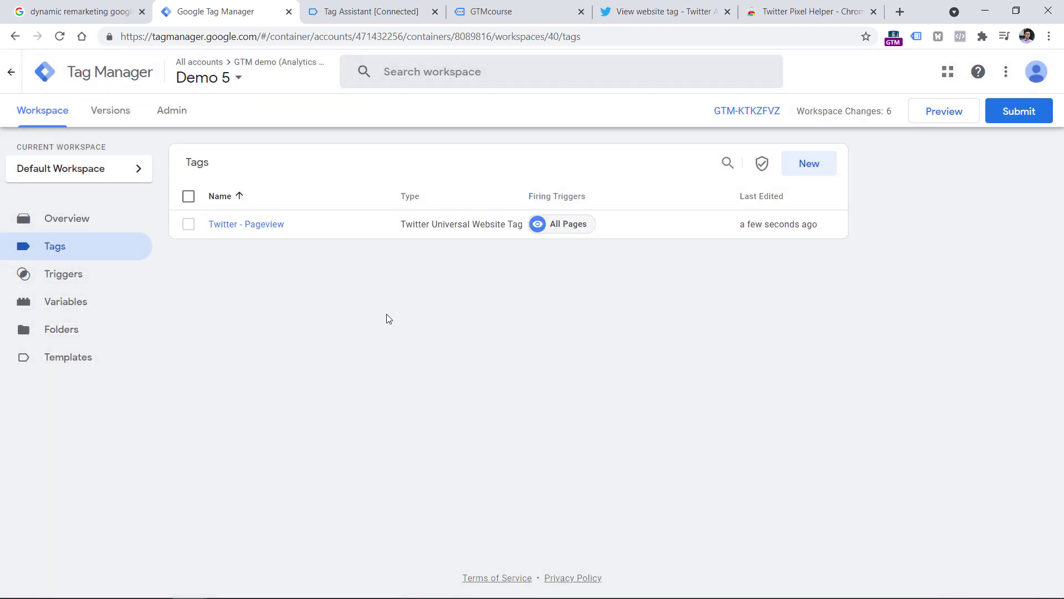
left_click(944, 115)
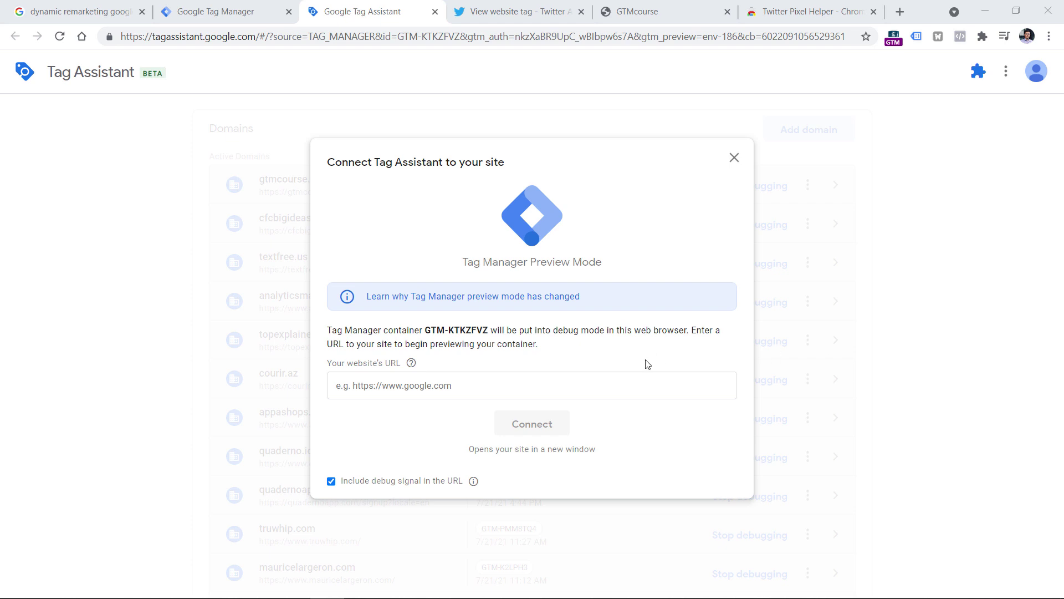
left_click(473, 388)
type("https://gtmcourse.myshopify.com/")
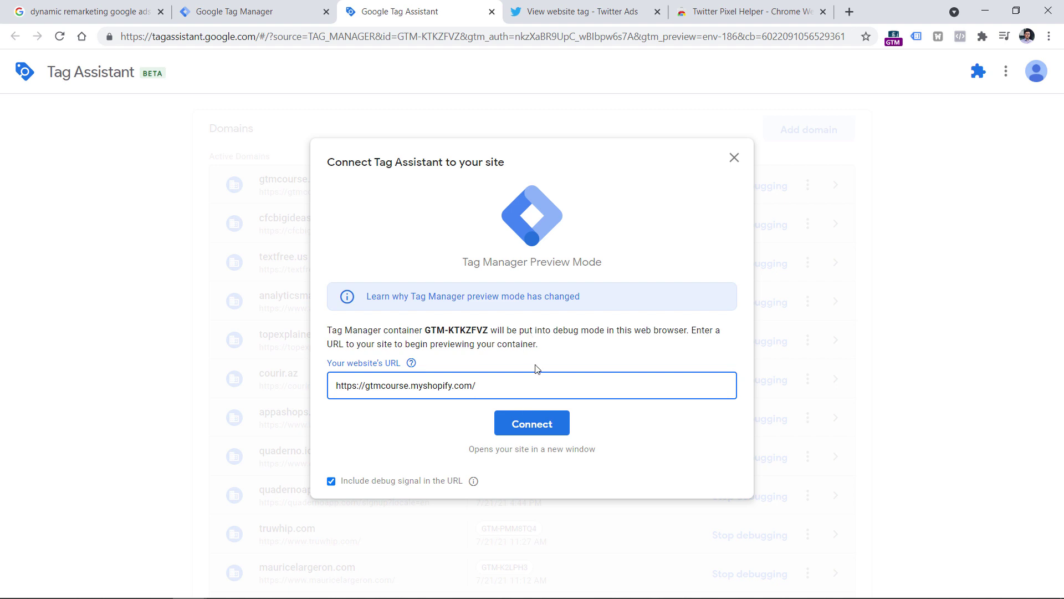
left_click(534, 423)
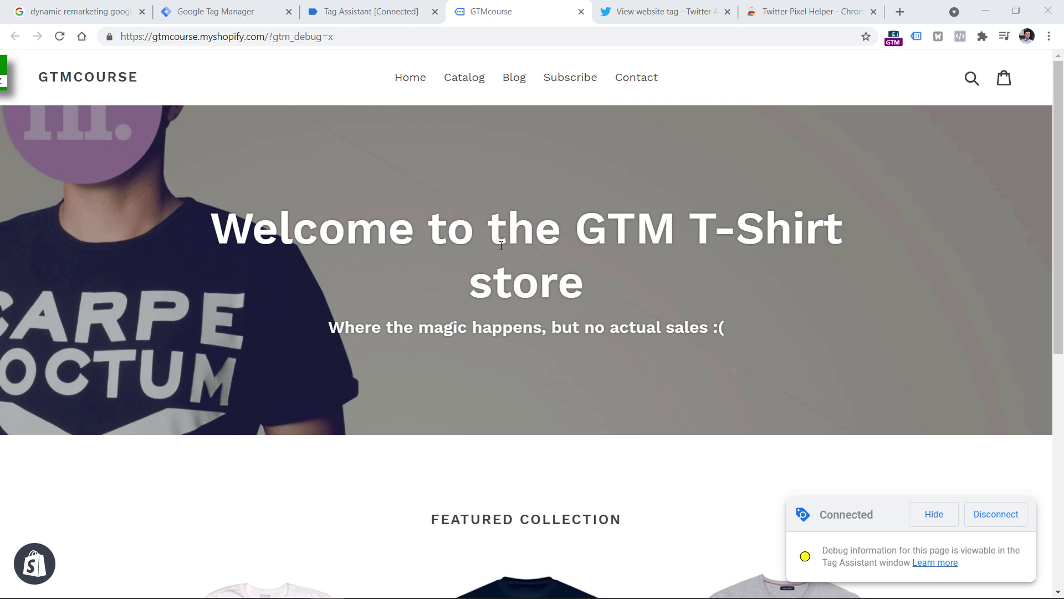
double_click(845, 514)
left_click(369, 7)
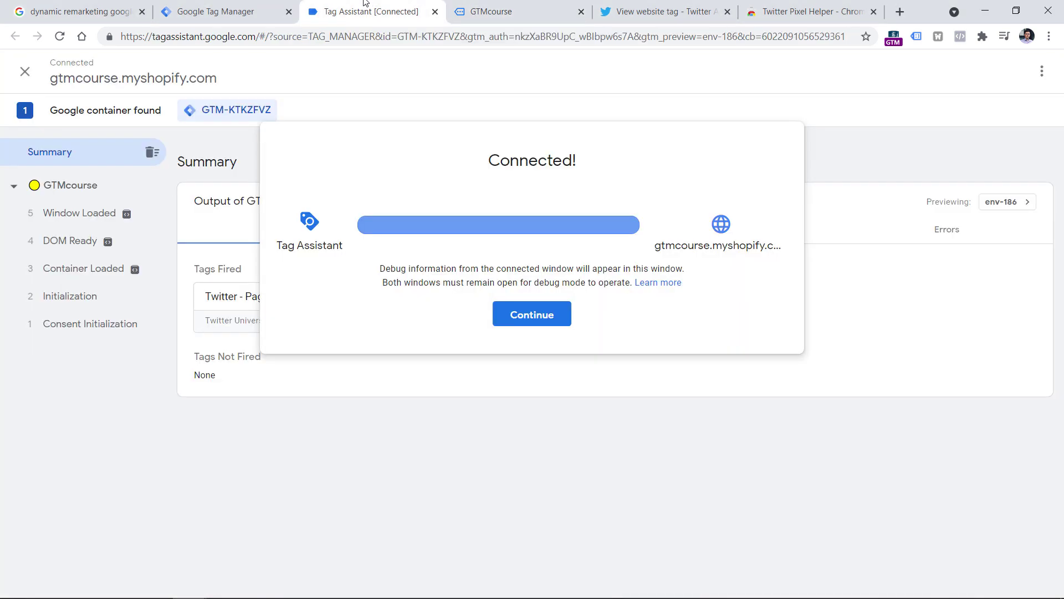
left_click(535, 316)
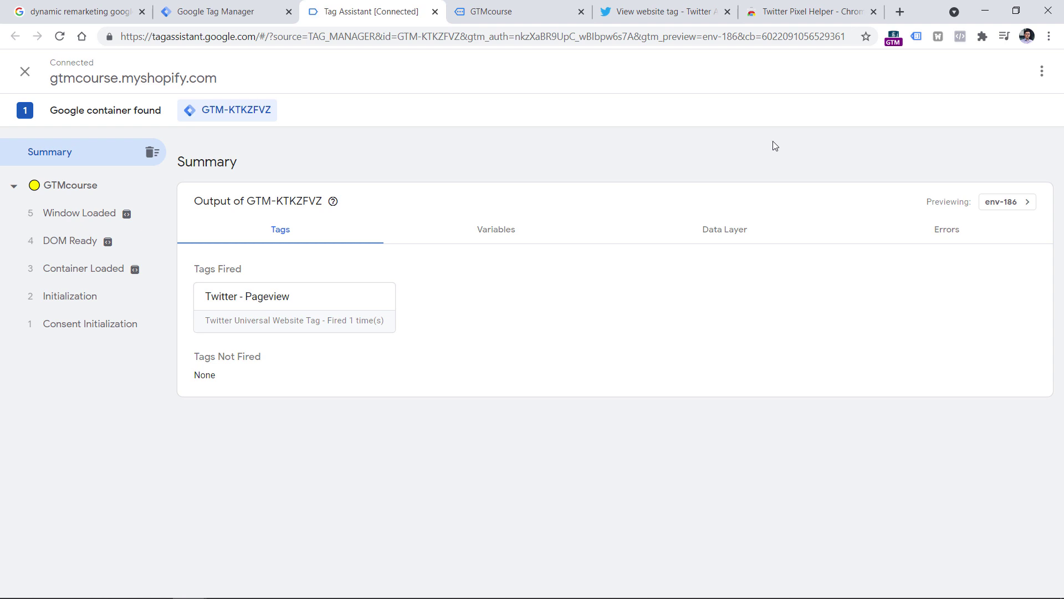
- Switch to the Twitter Pixel Helper web store page and pin that extension to the browser toolbar
left_click(810, 6)
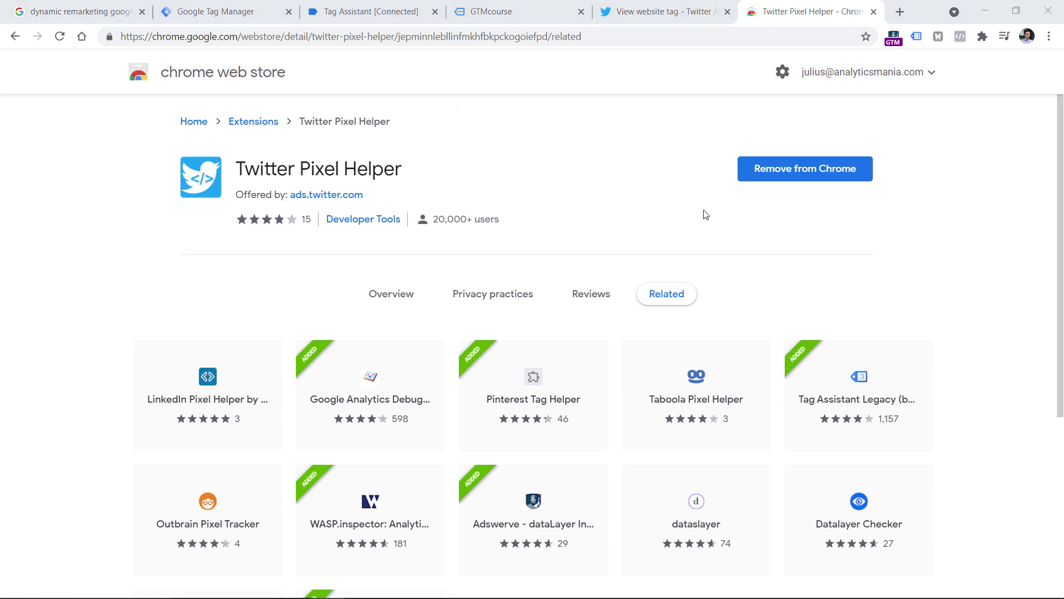
left_click(983, 37)
scroll(832, 291, "down", 4)
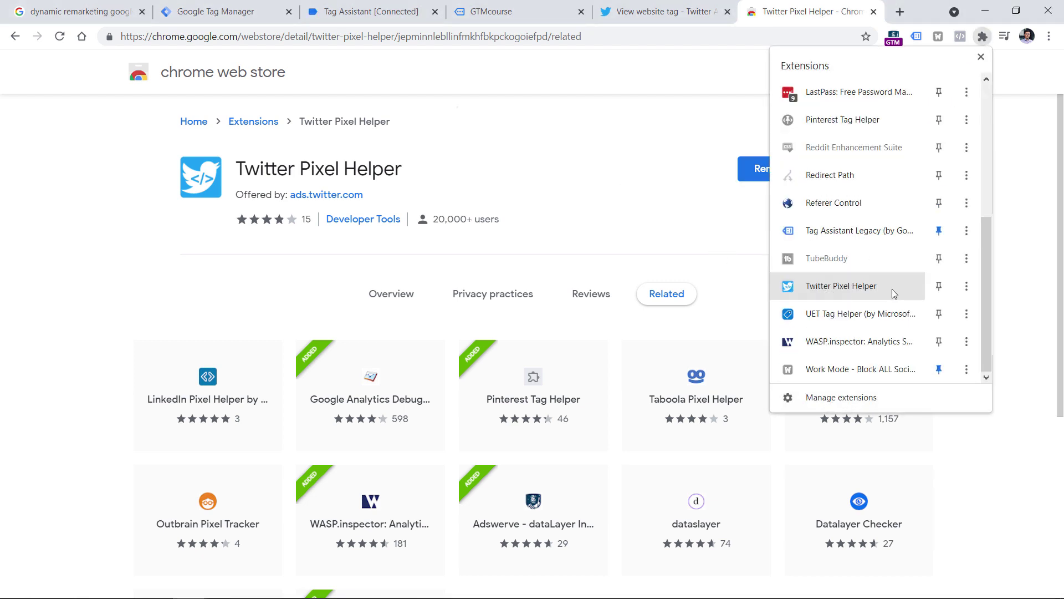
scroll(829, 293, "up", 1)
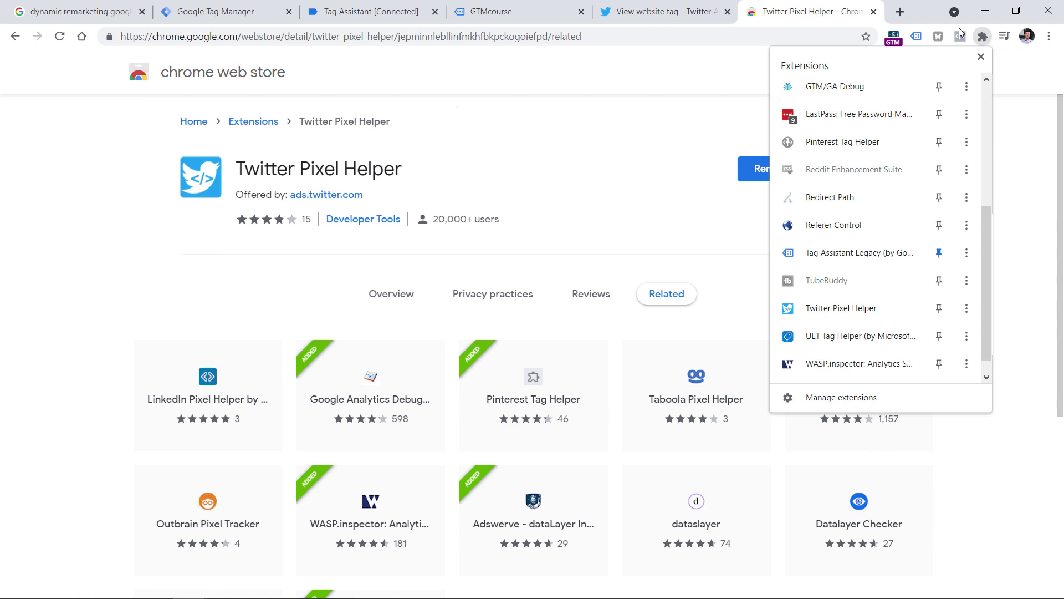
left_click(939, 308)
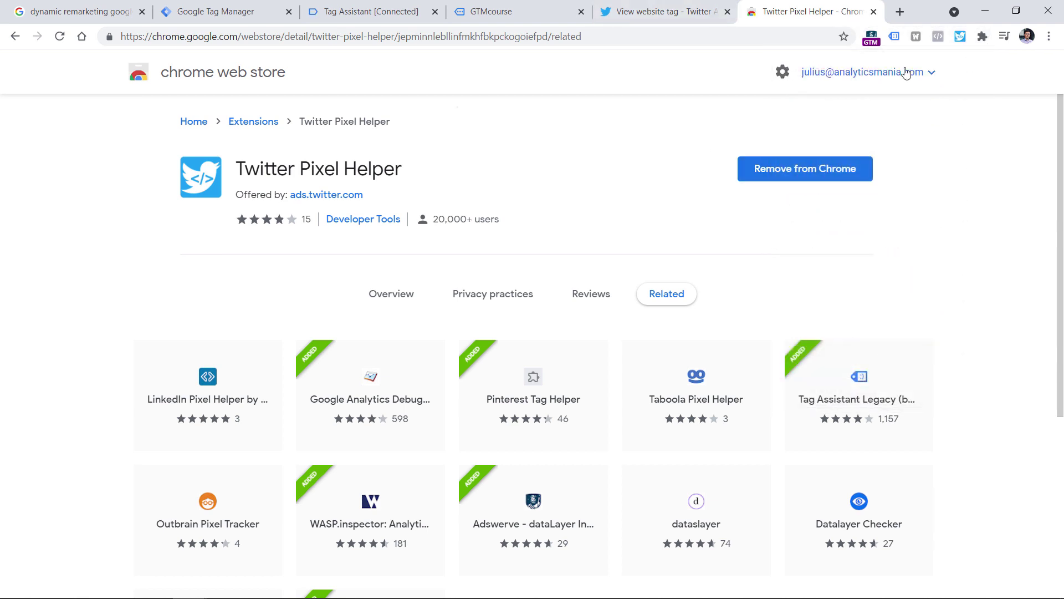
- Reload the GTMcourse store page and examine the Twitter tag's status, advanced debug info and tag ID in Twitter Pixel Helper
left_click(372, 12)
left_click(497, 11)
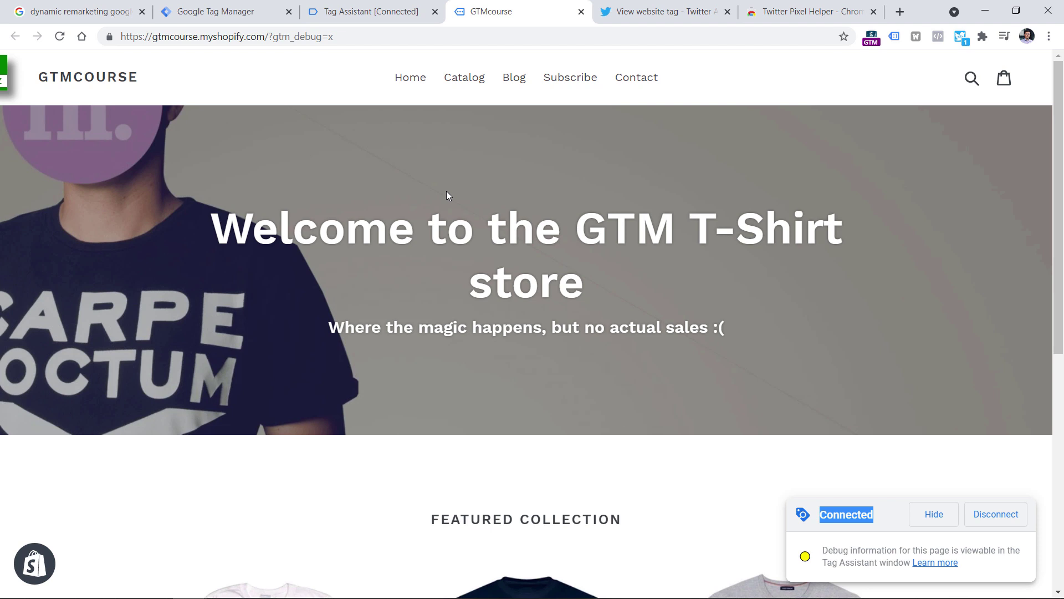
left_click(60, 36)
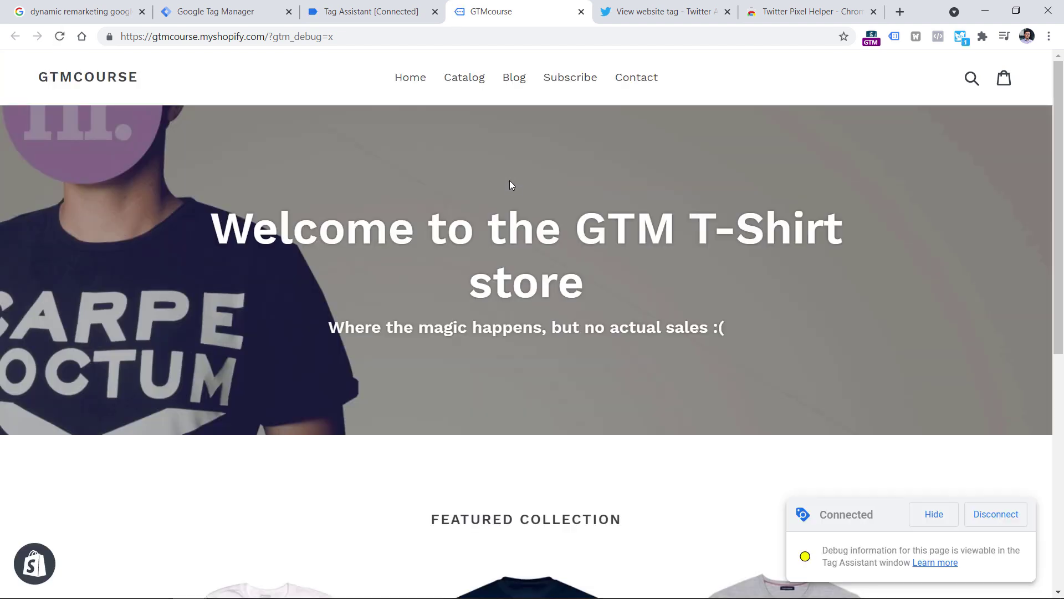
left_click(960, 39)
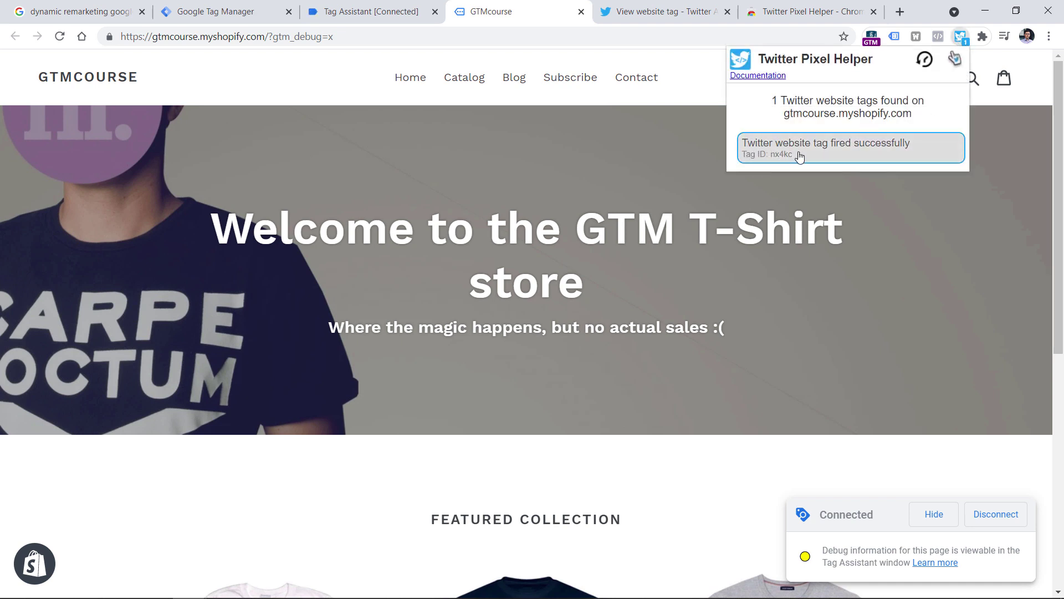
left_click(852, 154)
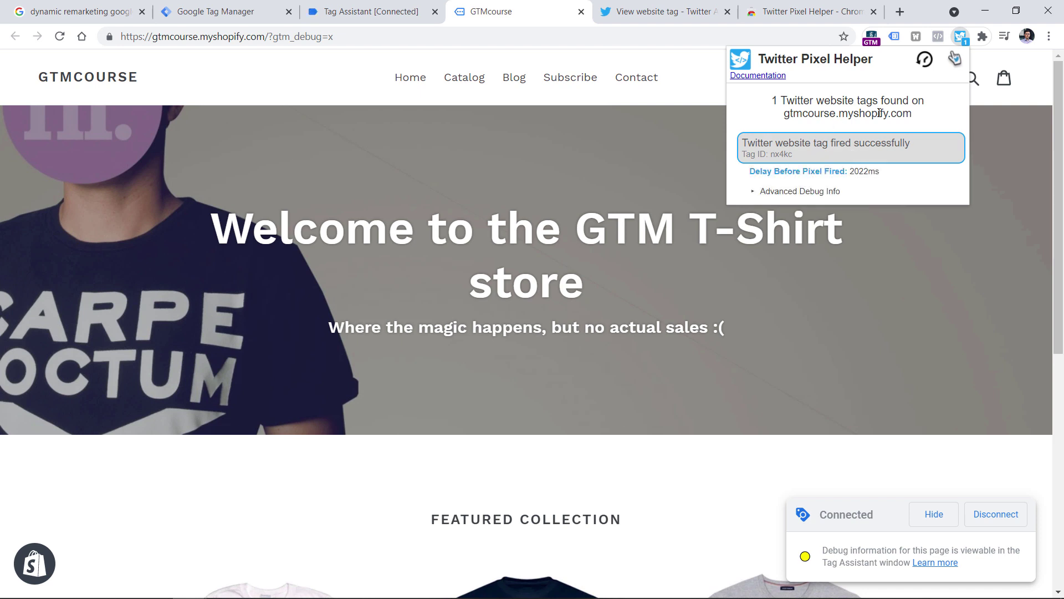
left_click(752, 192)
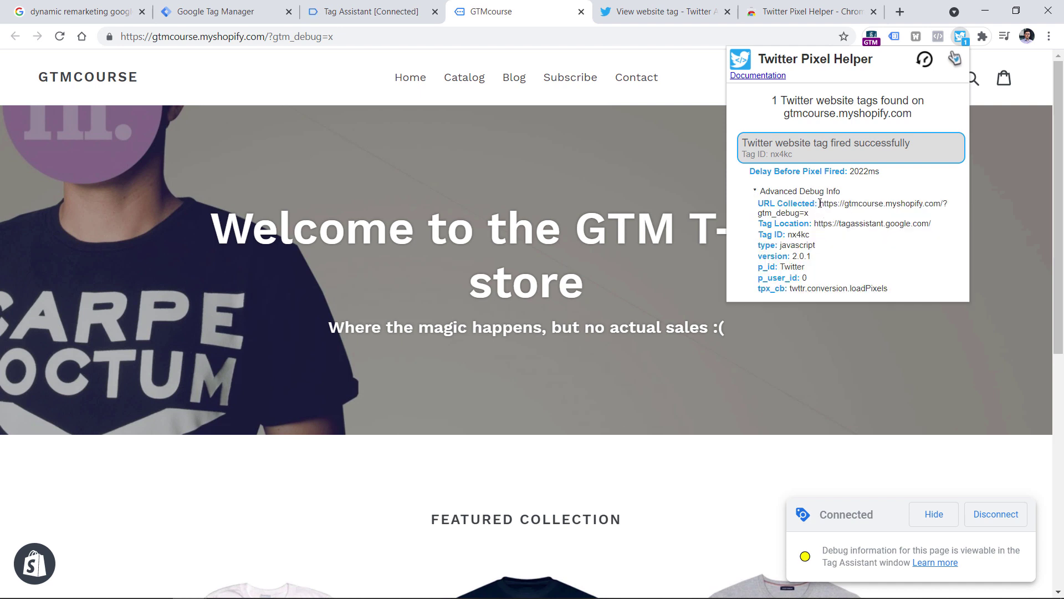
double_click(798, 235)
left_click(284, 390)
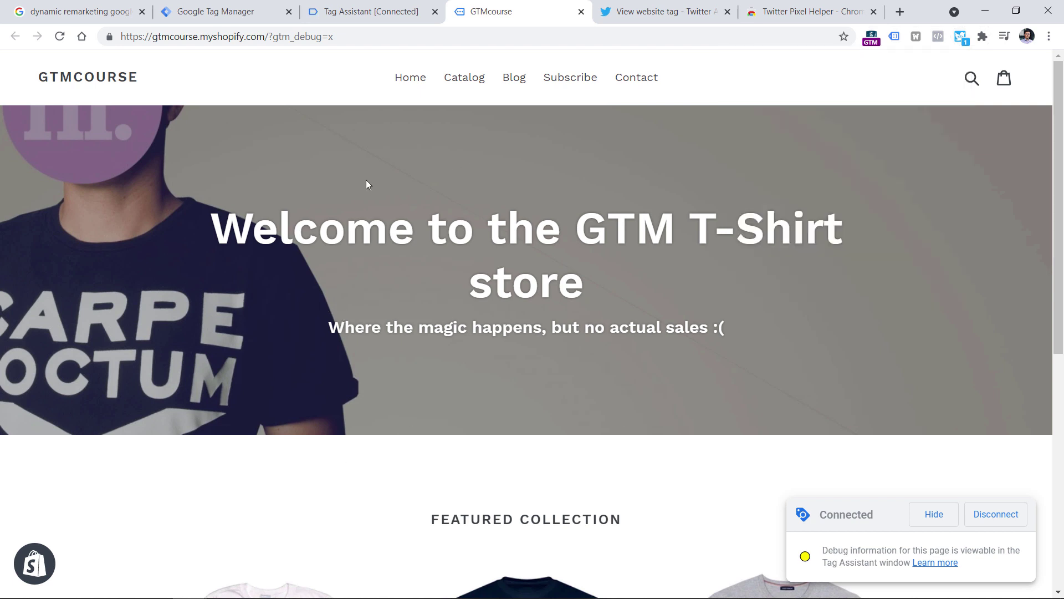
- Publish the Google Tag Manager workspace changes as a version named "Twitter pixel installed"
left_click(363, 9)
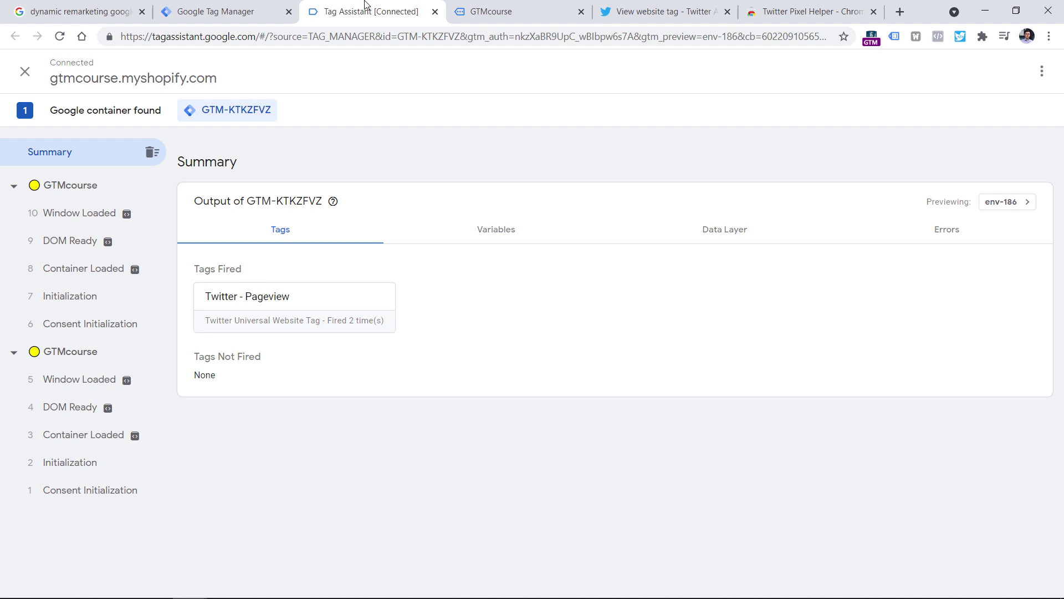
left_click(255, 6)
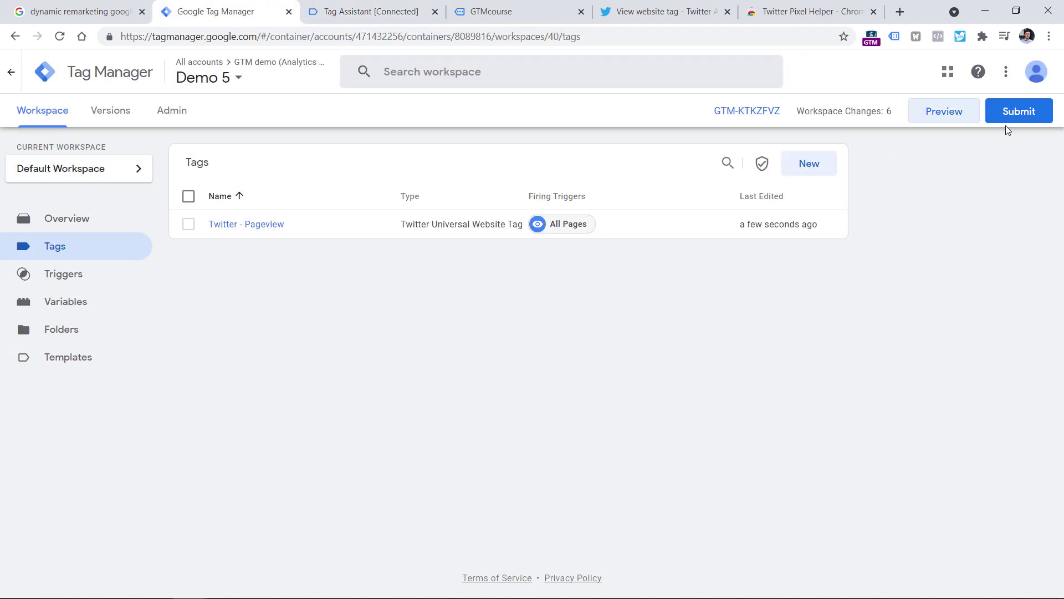
left_click(1022, 112)
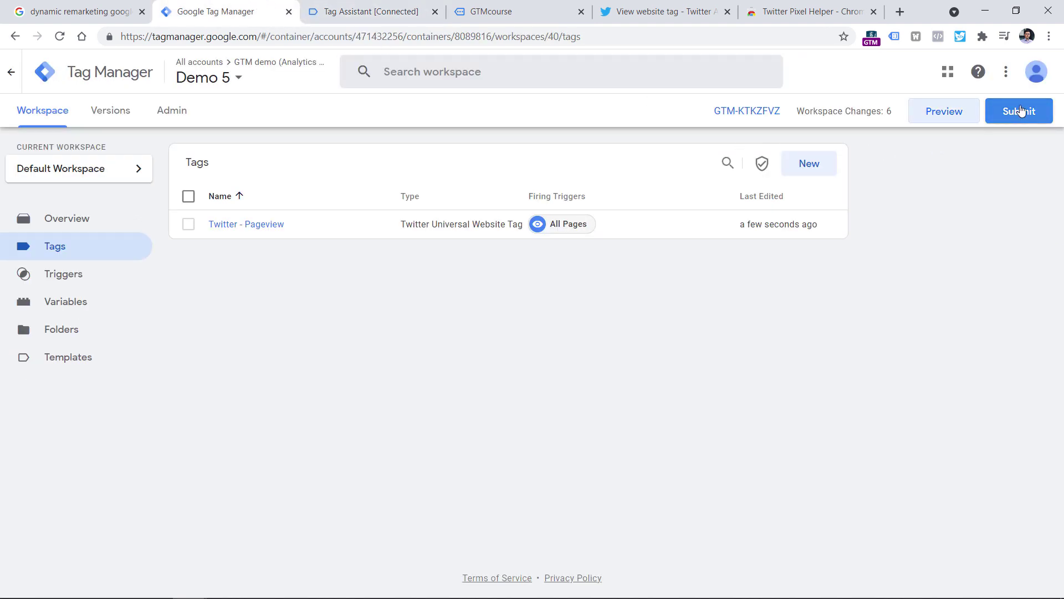
left_click(1022, 111)
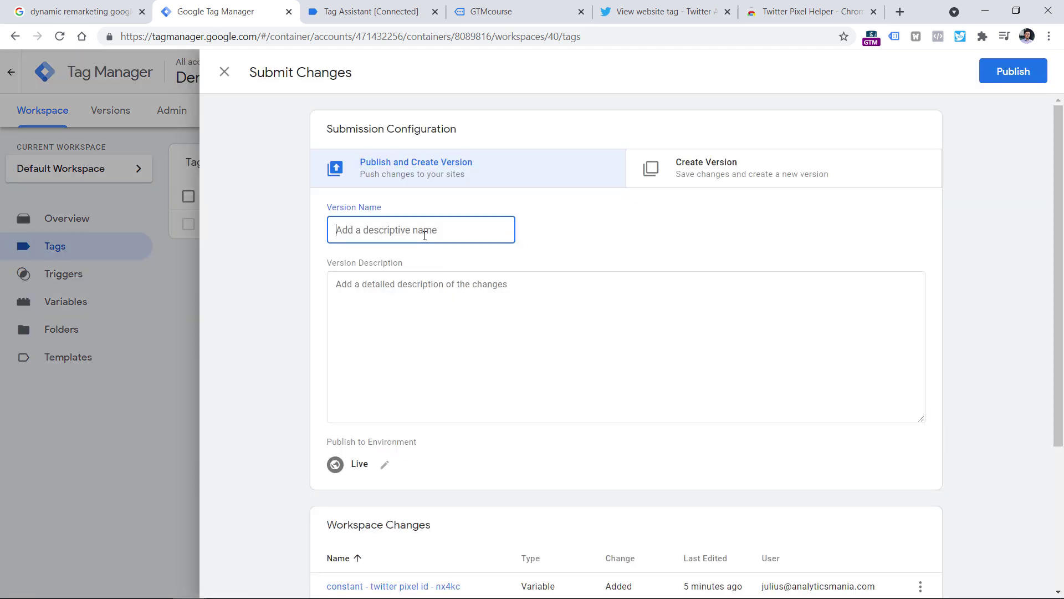
type("Twitter pixel installed")
left_click(1006, 74)
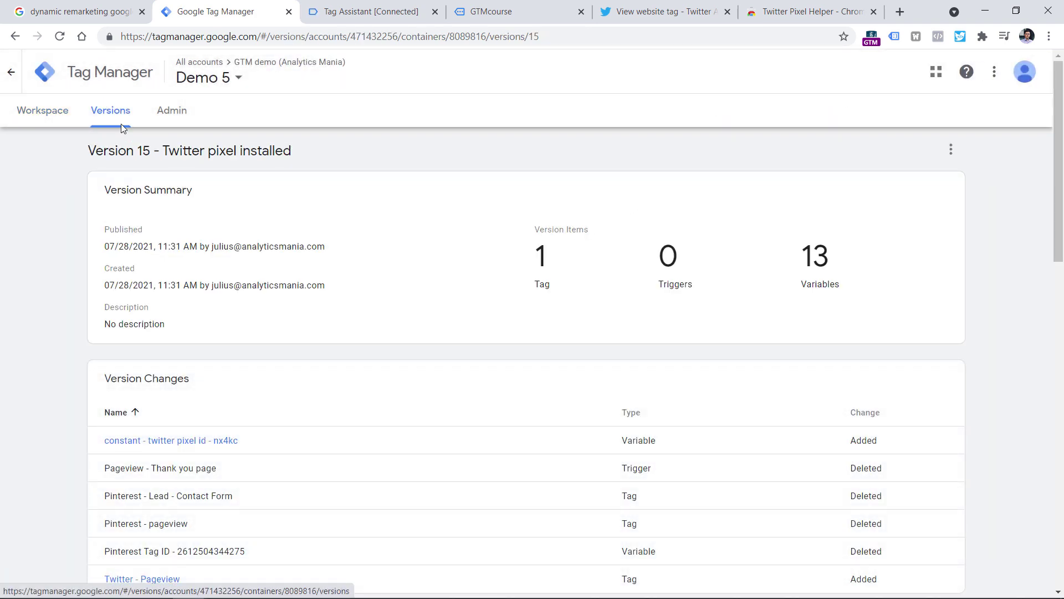
left_click(102, 124)
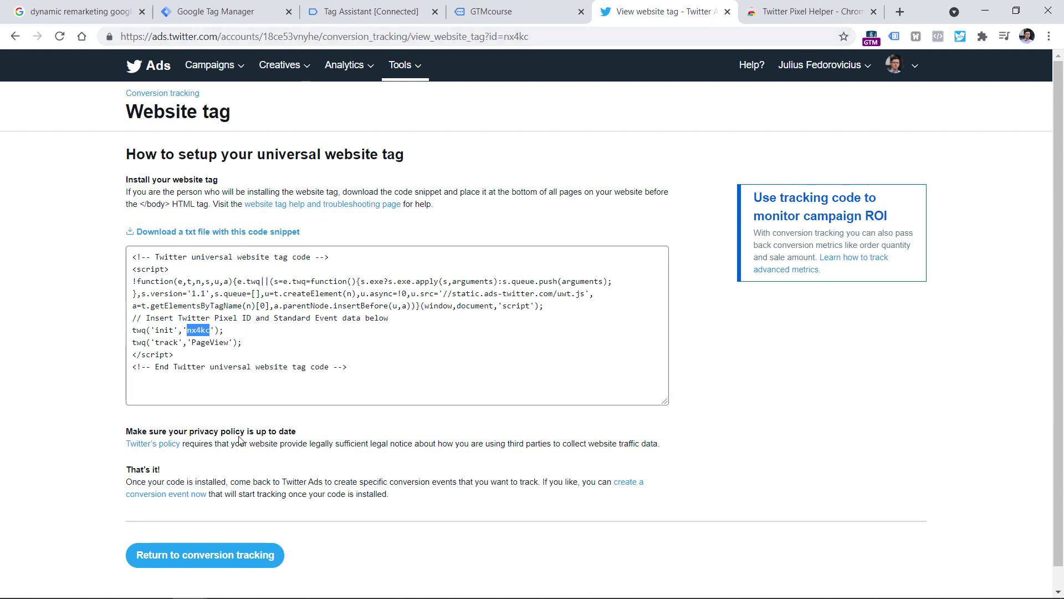
- Return to conversion tracking in Twitter Ads, go to the Audiences page and start a new Website Activity audience
left_click(204, 557)
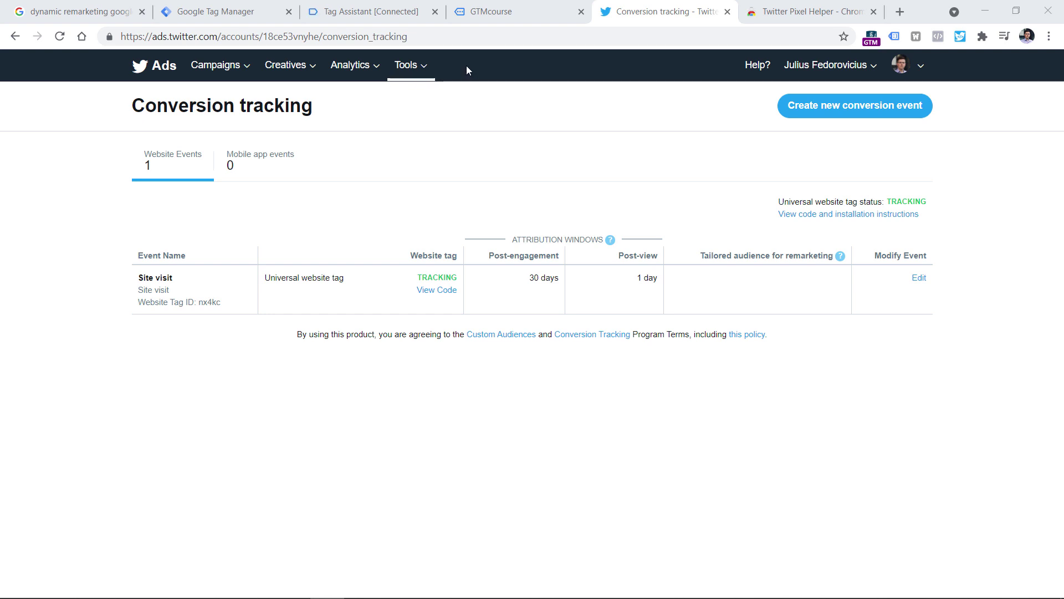
left_click(415, 69)
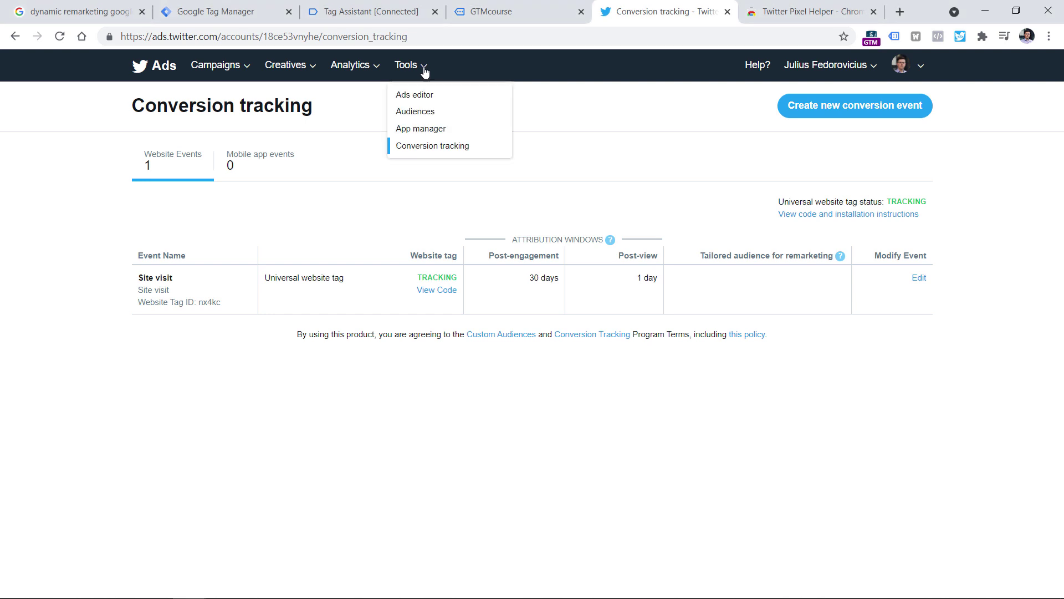
left_click(422, 111)
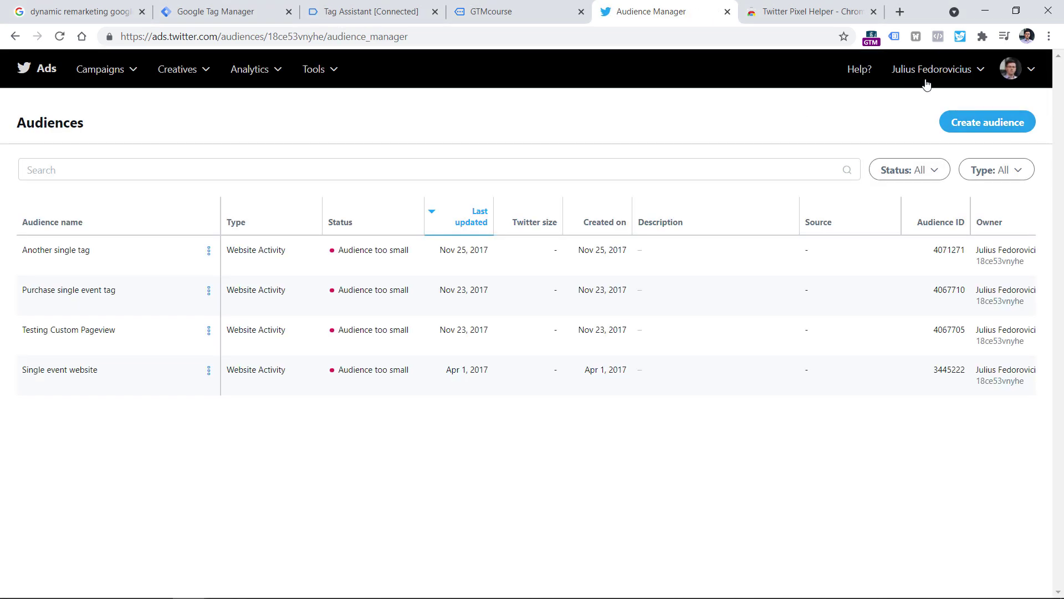
left_click(992, 123)
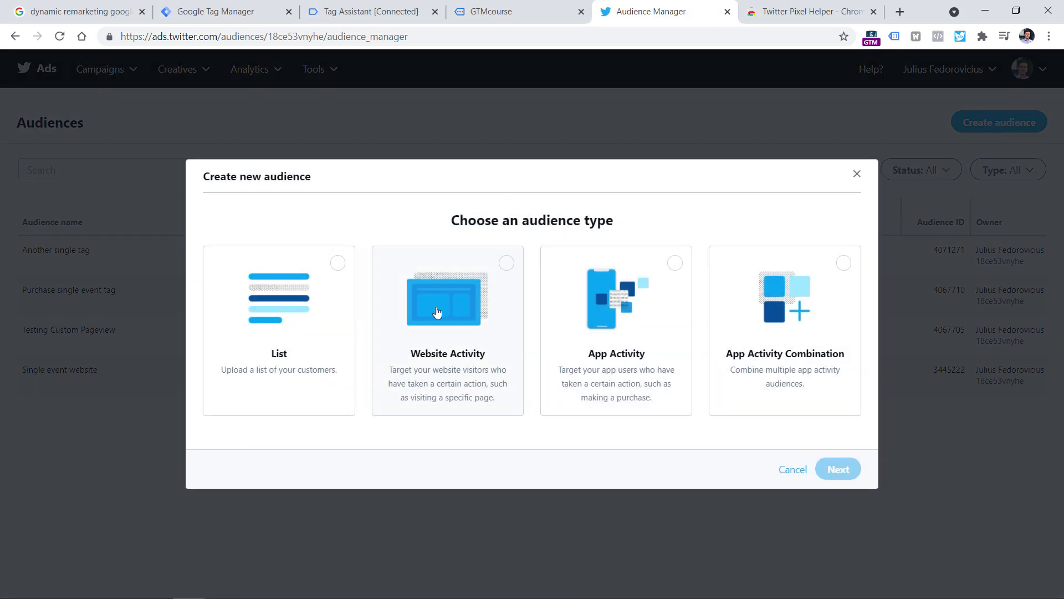
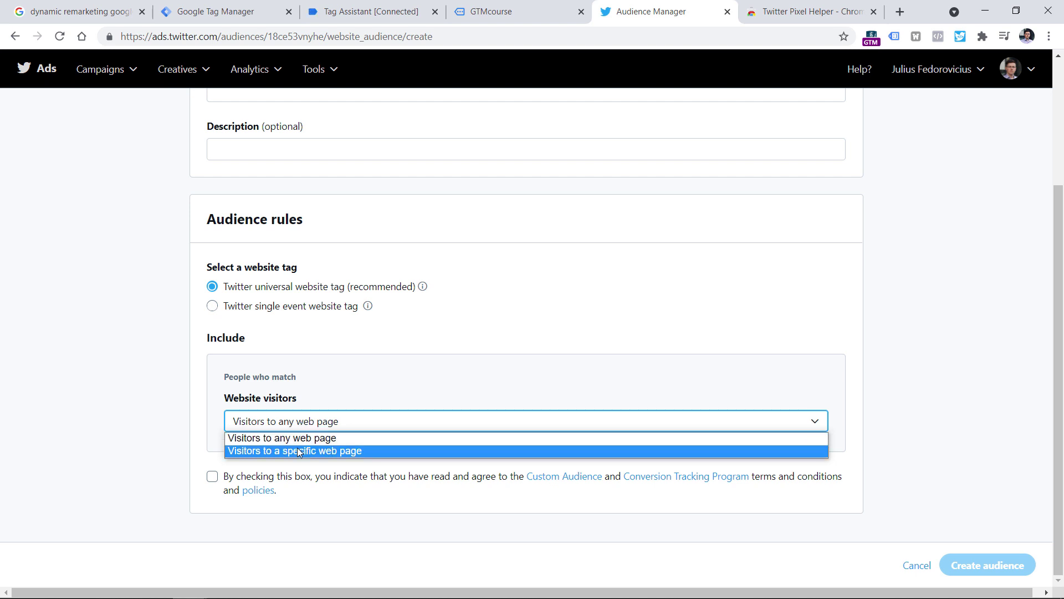
- Try an audience rule for visitors to a specific web page whose URL contains "/shoes/", using the universal website tag
left_click(298, 452)
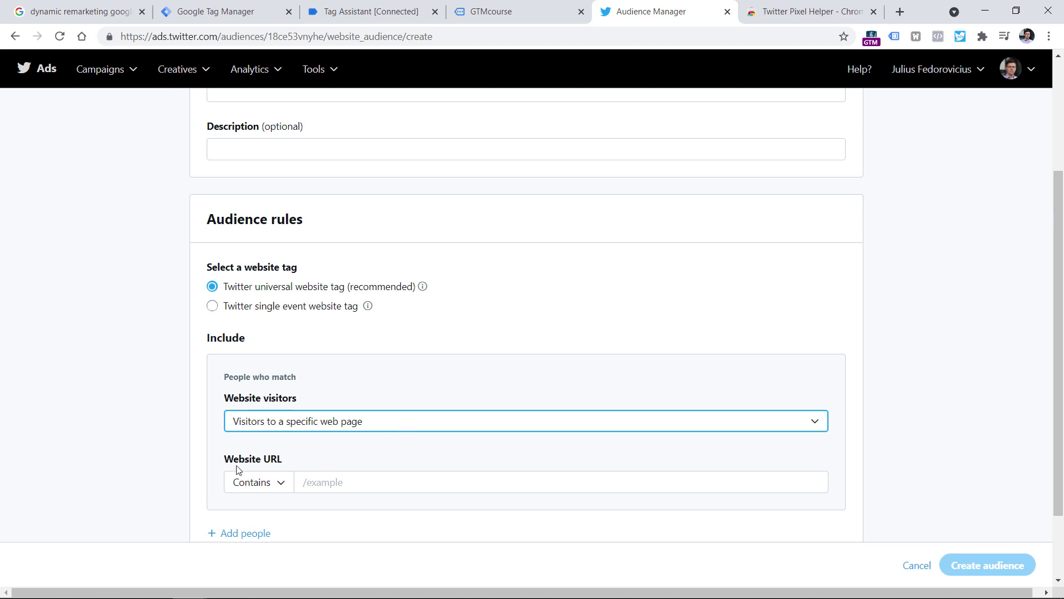
left_click(299, 483)
type("/")
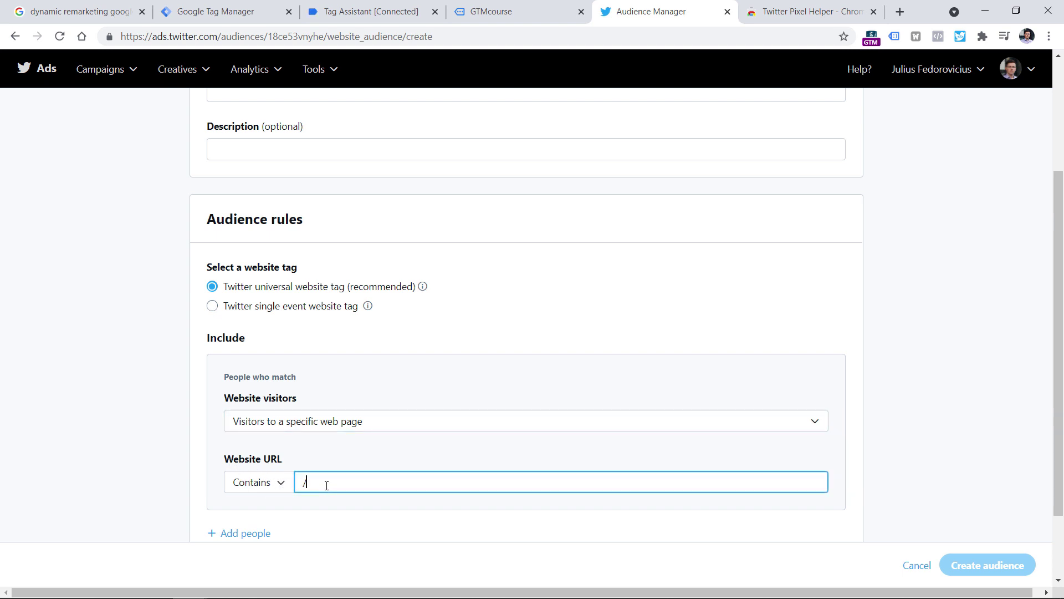
type("shoes/")
scroll(326, 484, "down", 2)
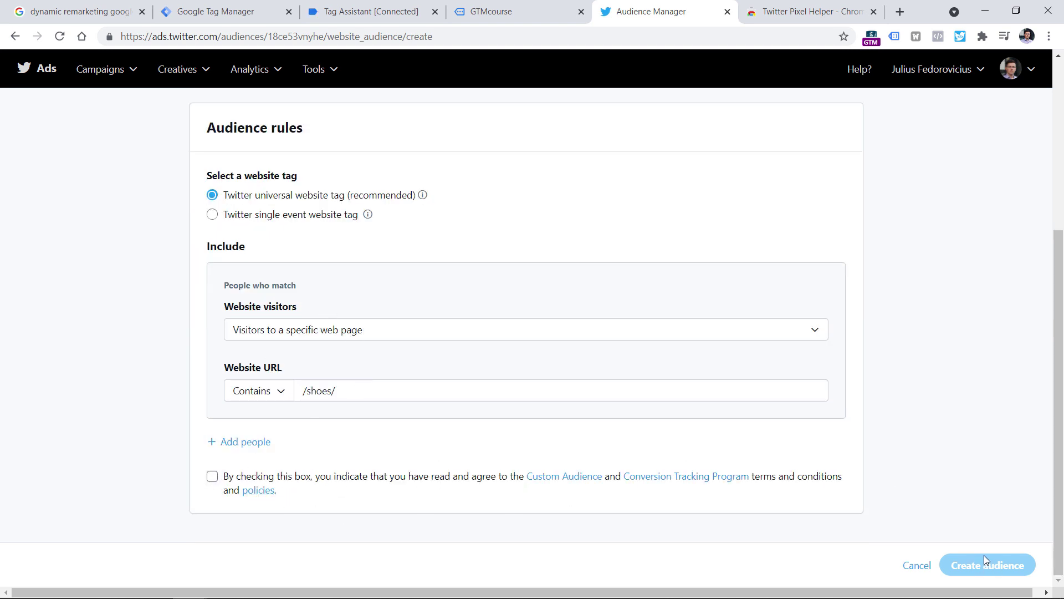
scroll(937, 488, "up", 5)
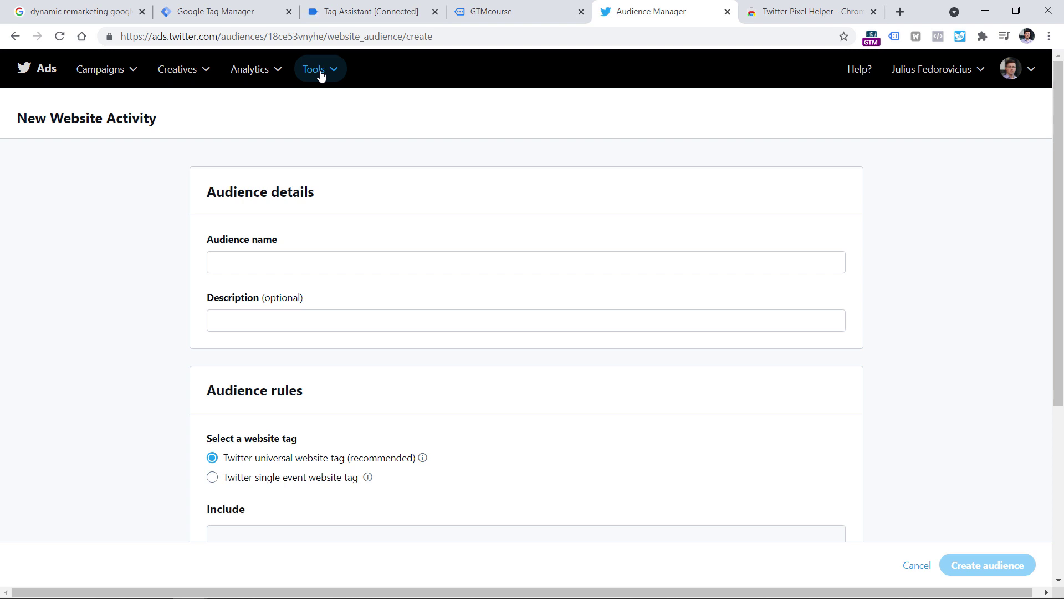
- Start a new conversion event in conversion tracking with type Sign up and the name "Webinar signup"
left_click(320, 74)
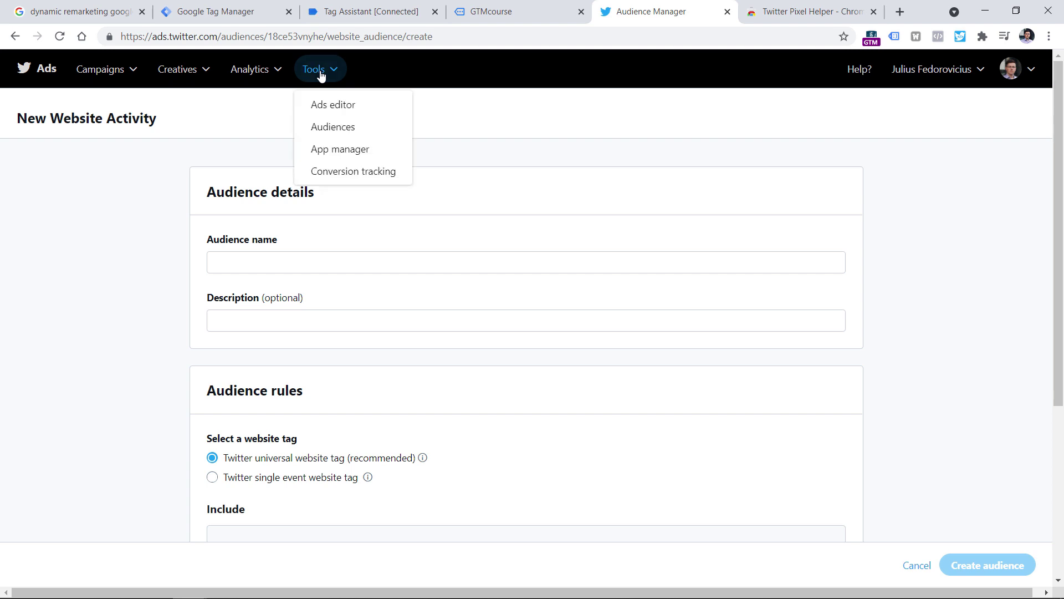
left_click(349, 171)
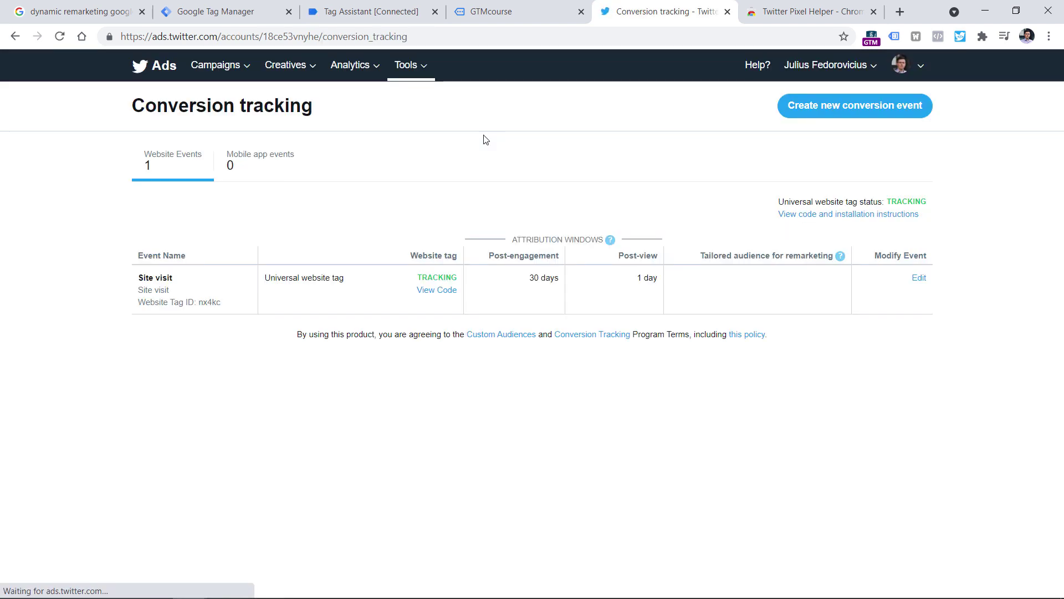
left_click(868, 116)
left_click(471, 198)
left_click(441, 244)
left_click(435, 298)
left_click(469, 200)
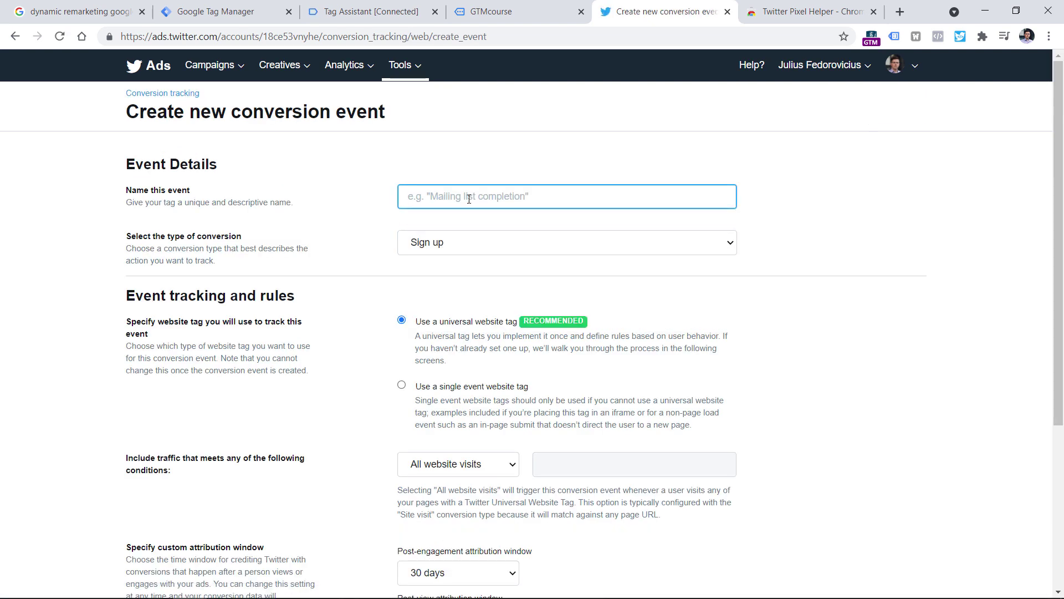
type("Webinar signup")
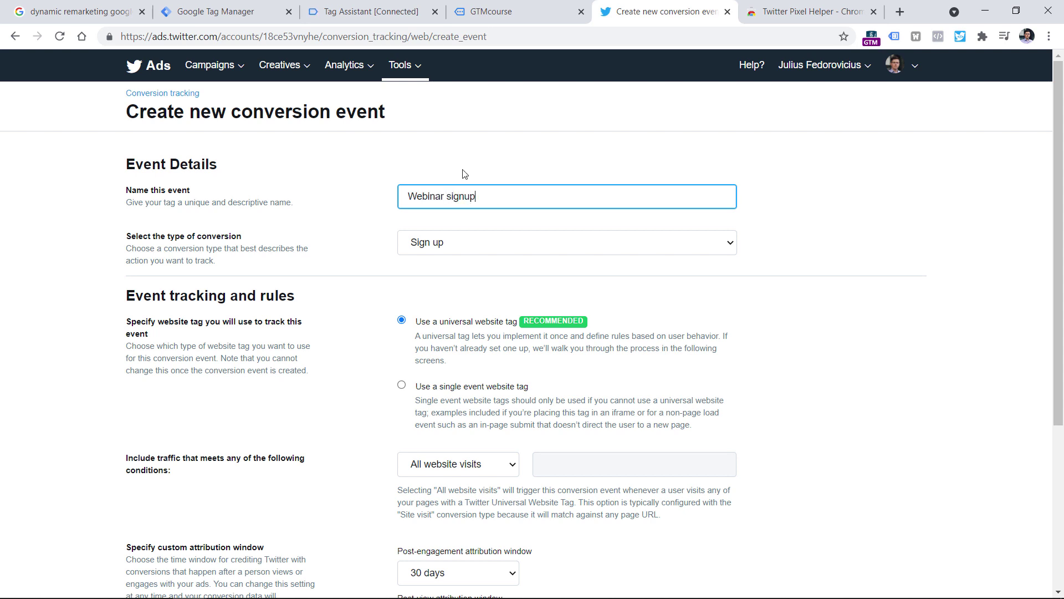
- Set the event's traffic condition to URL contains "/webinar-thank-you/", agree to the terms and save the conversion event
scroll(457, 259, "down", 4)
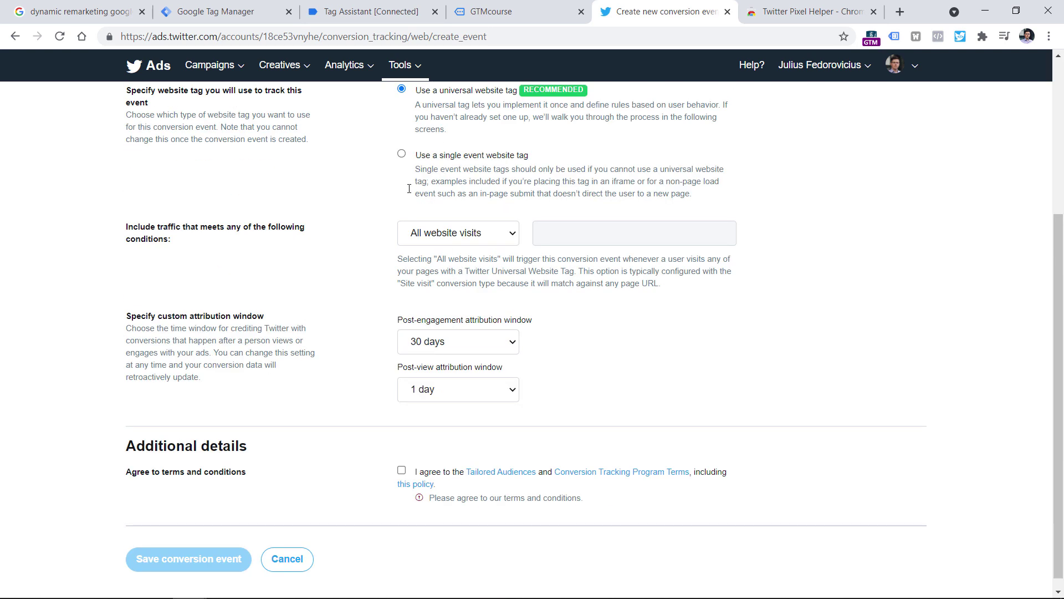
left_click(462, 240)
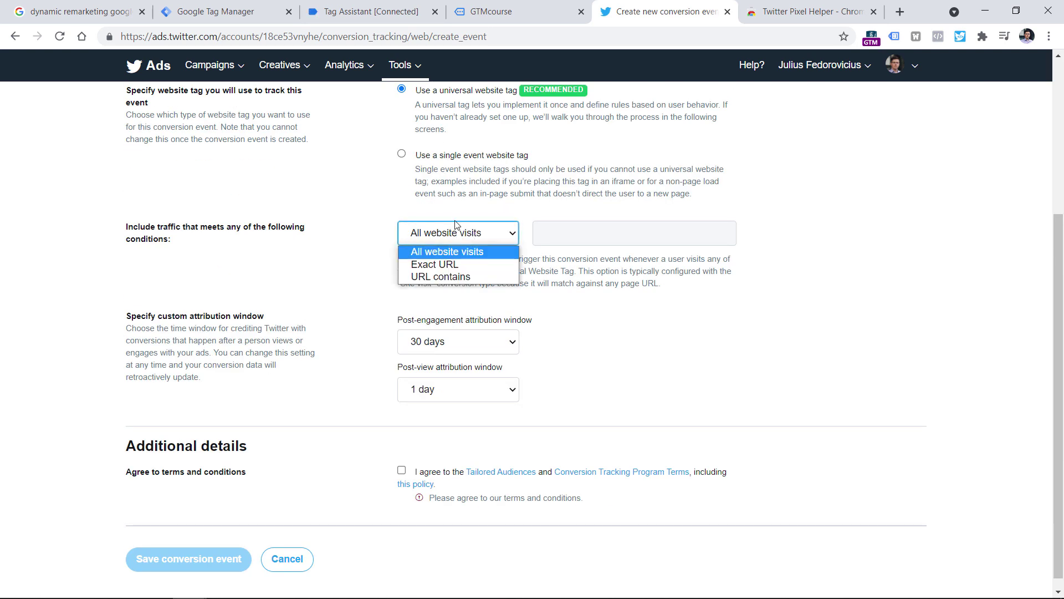
left_click(451, 277)
left_click(586, 229)
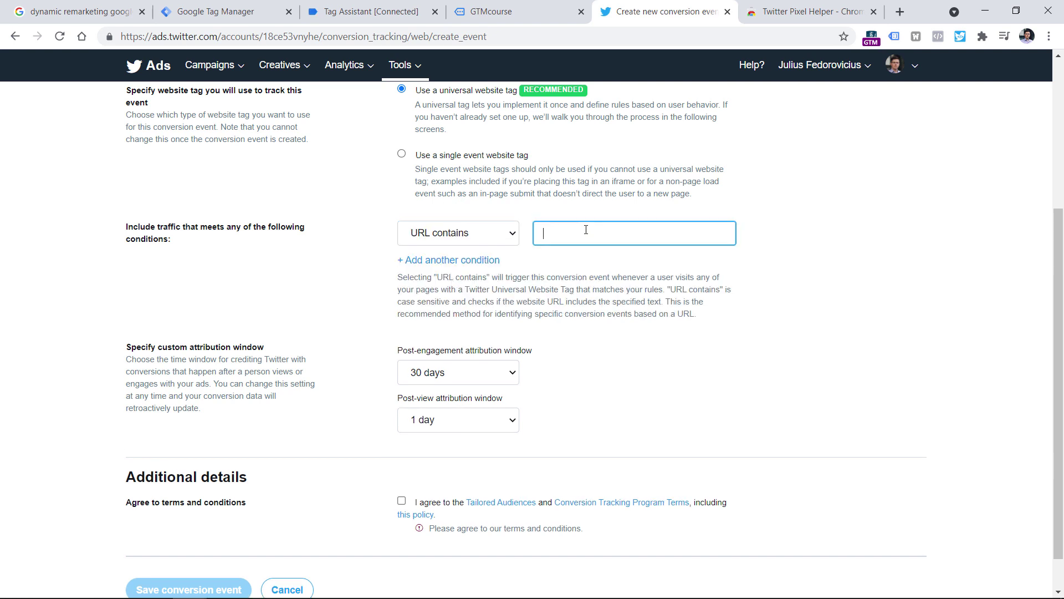
type("/webinar-thank-you/")
left_click(402, 502)
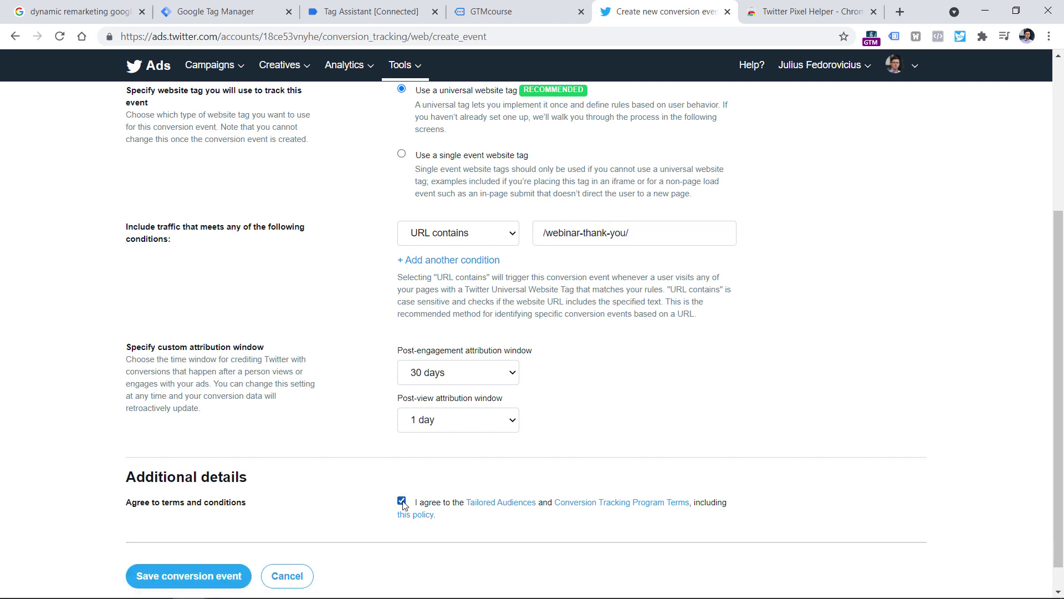
left_click(187, 577)
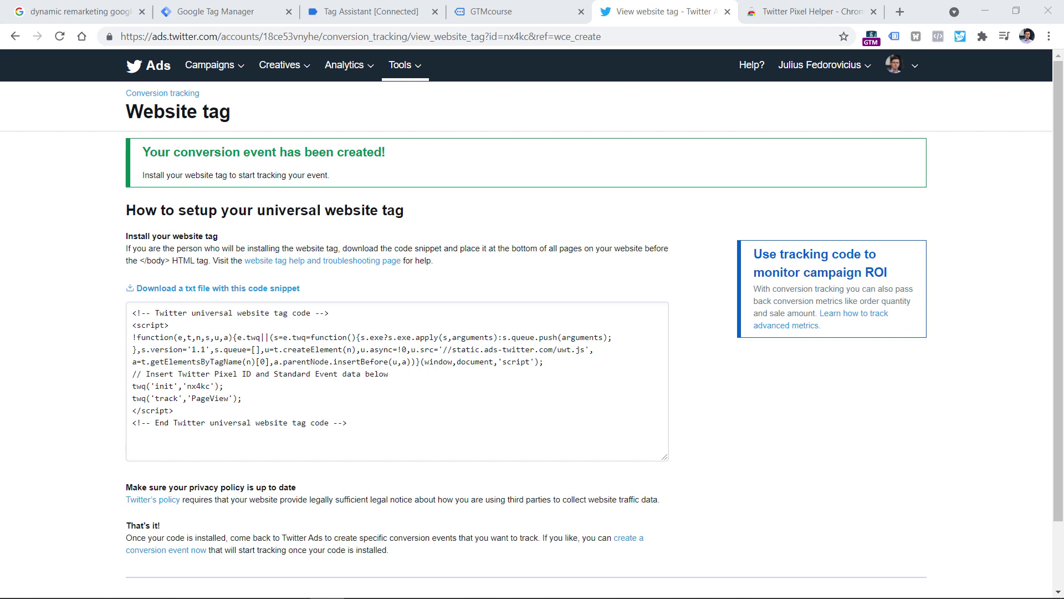
- Switch to the GA4 Ecommerce Tracking store page and purchase the Citizen Super Titanium watch
key("ctrl+shift+Tab")
scroll(486, 133, "down", 5)
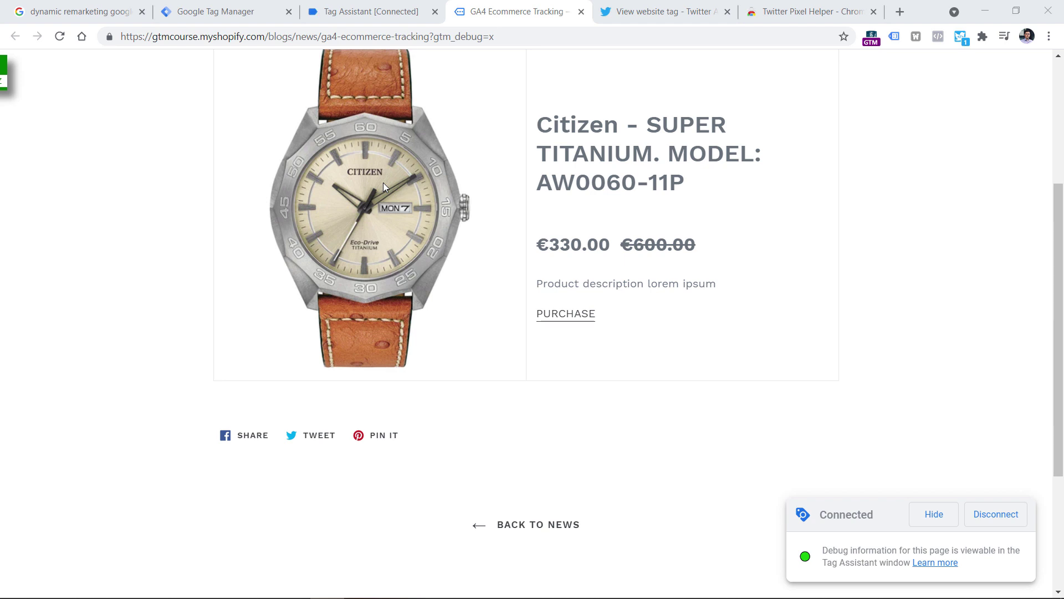
left_click(566, 314)
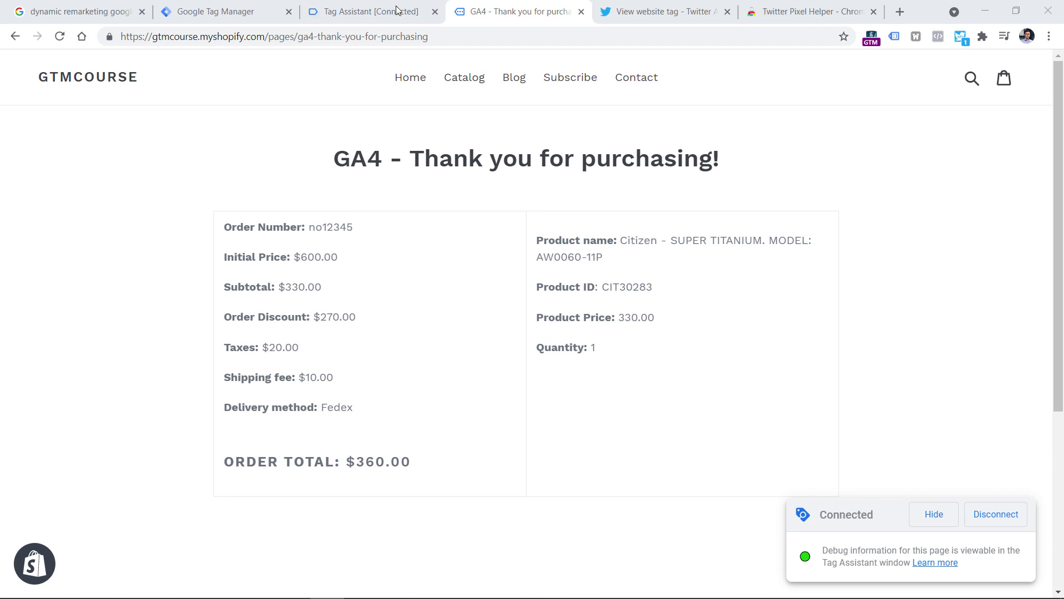
- Switch to Tag Assistant and expand the API call of the purchase event on the thank-you page
left_click(377, 11)
left_click(333, 105)
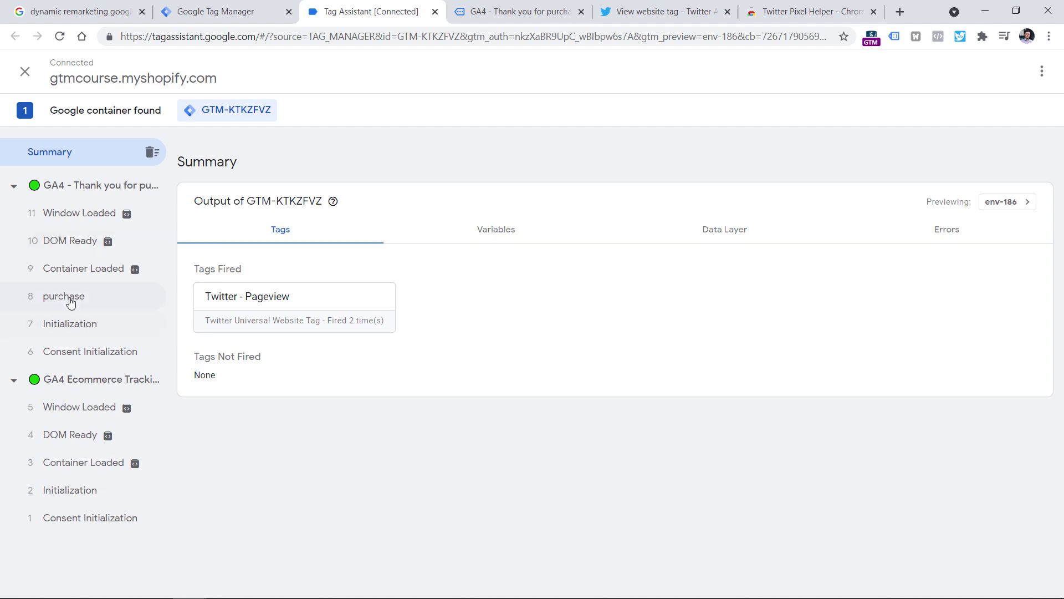
left_click(71, 301)
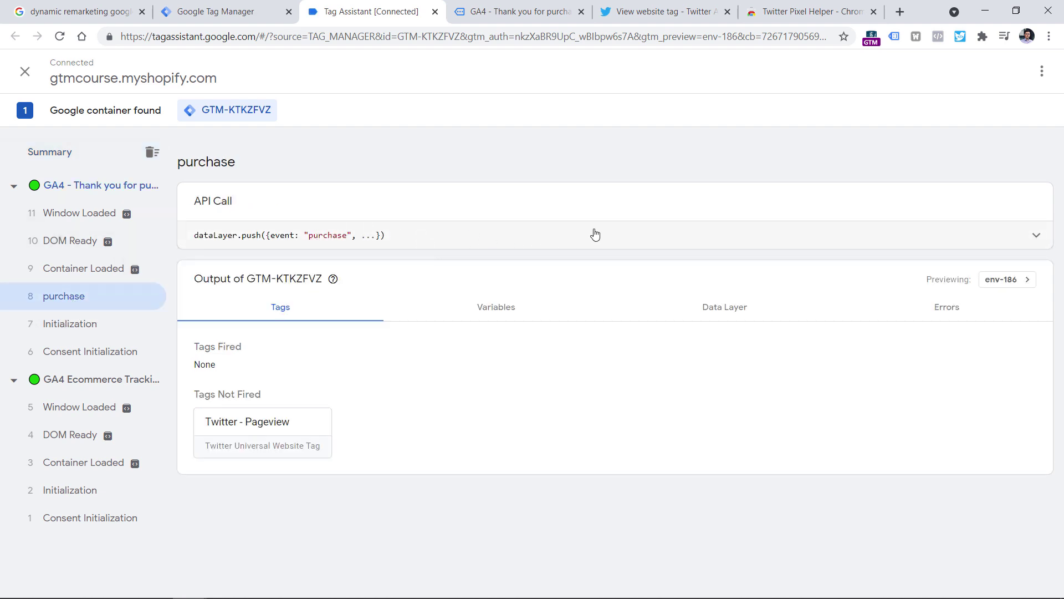
left_click(1024, 239)
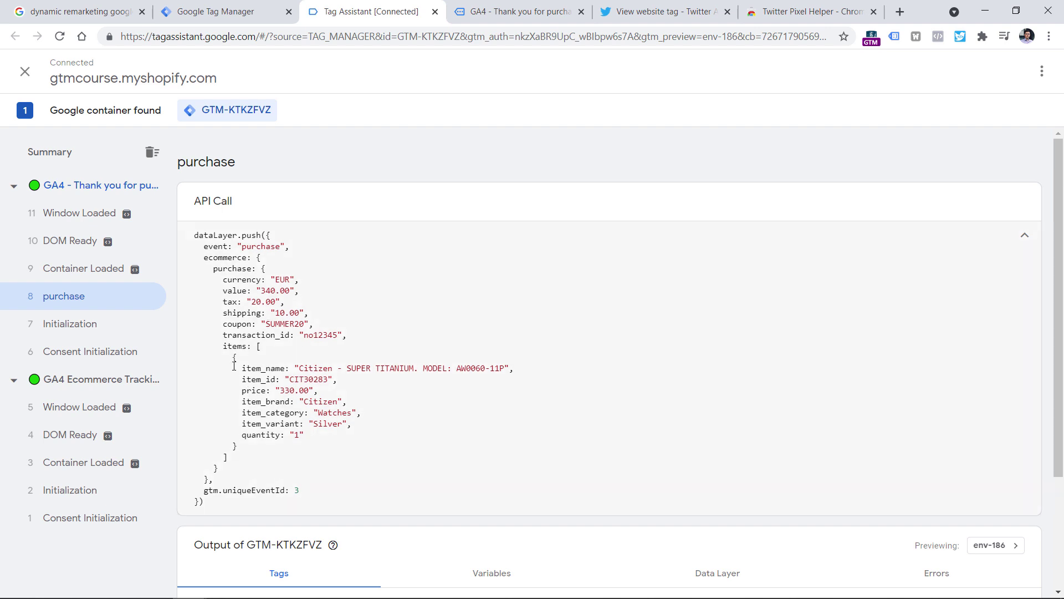
- Examine the currency, value and items entries in the purchase event's data layer push
left_click_drag(236, 429, 228, 458)
left_click(265, 424)
left_click_drag(224, 279, 295, 279)
left_click(294, 280)
left_click_drag(224, 291, 299, 291)
left_click(304, 291)
left_click_drag(279, 279, 246, 288)
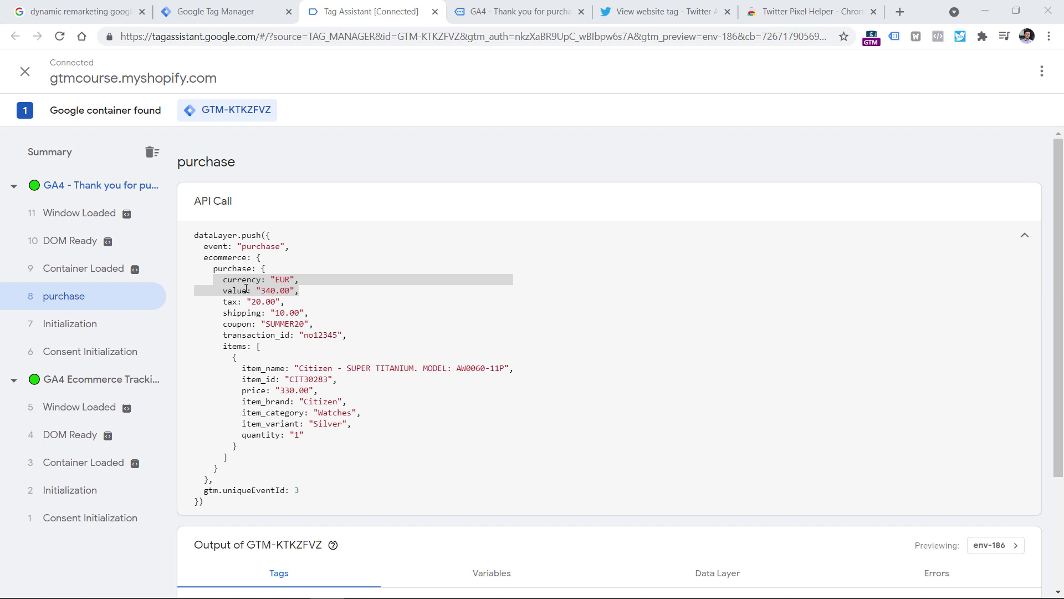
left_click(246, 288)
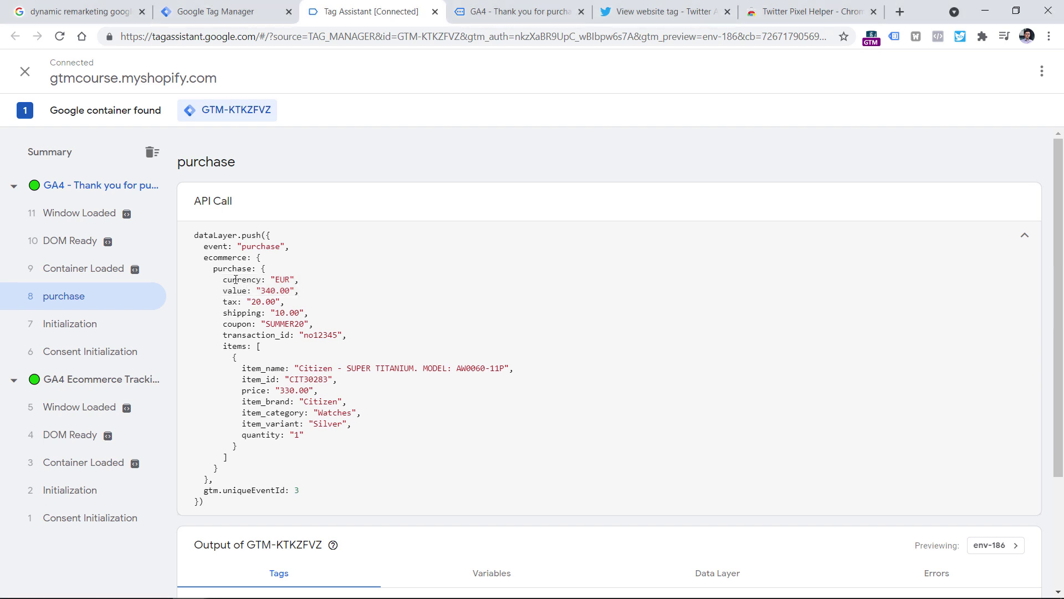
left_click_drag(222, 279, 305, 279)
left_click(242, 291)
left_click_drag(223, 290, 304, 289)
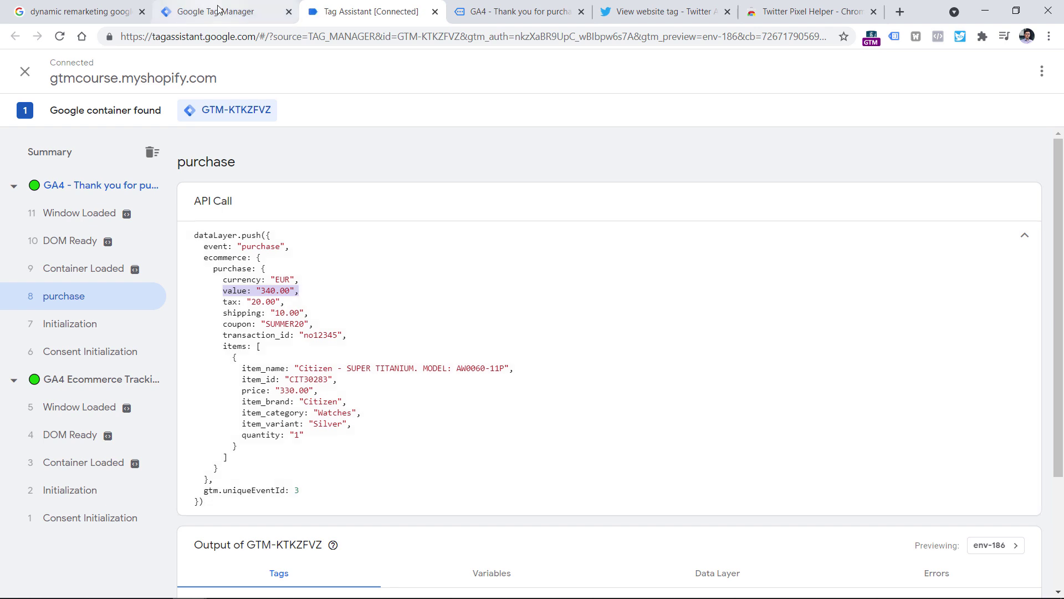
- Switch to Google Tag Manager and start a new user-defined variable of type Data Layer Variable
left_click(236, 11)
left_click(73, 304)
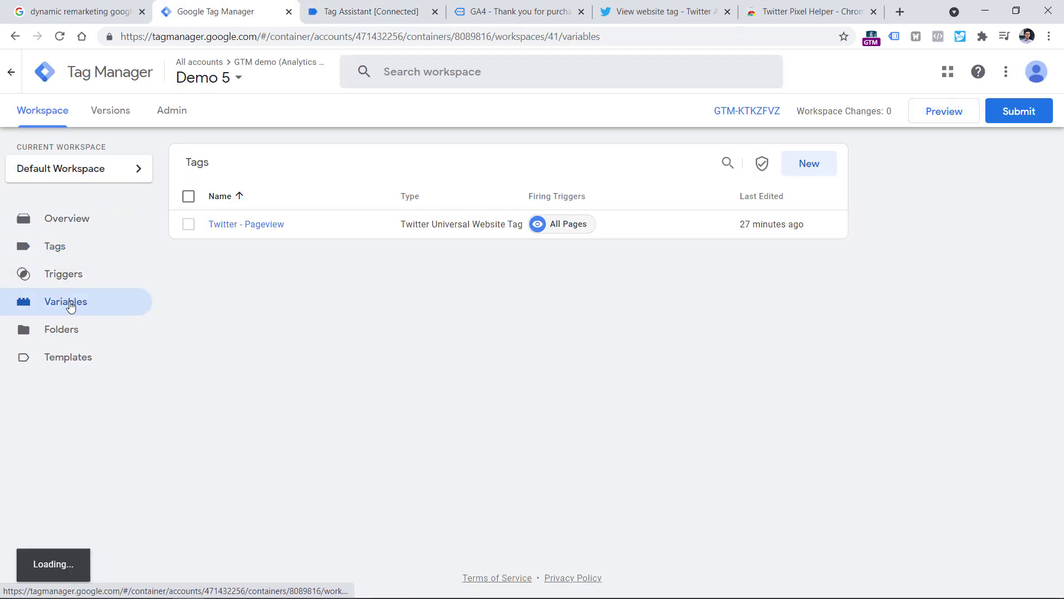
scroll(806, 467, "down", 2)
left_click(808, 468)
left_click(415, 198)
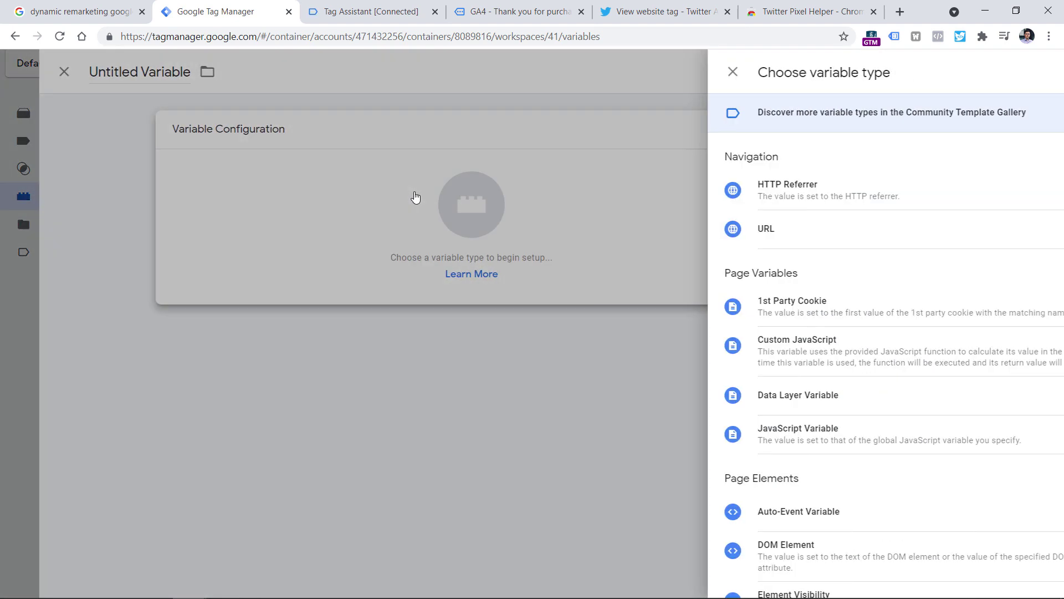
left_click(722, 396)
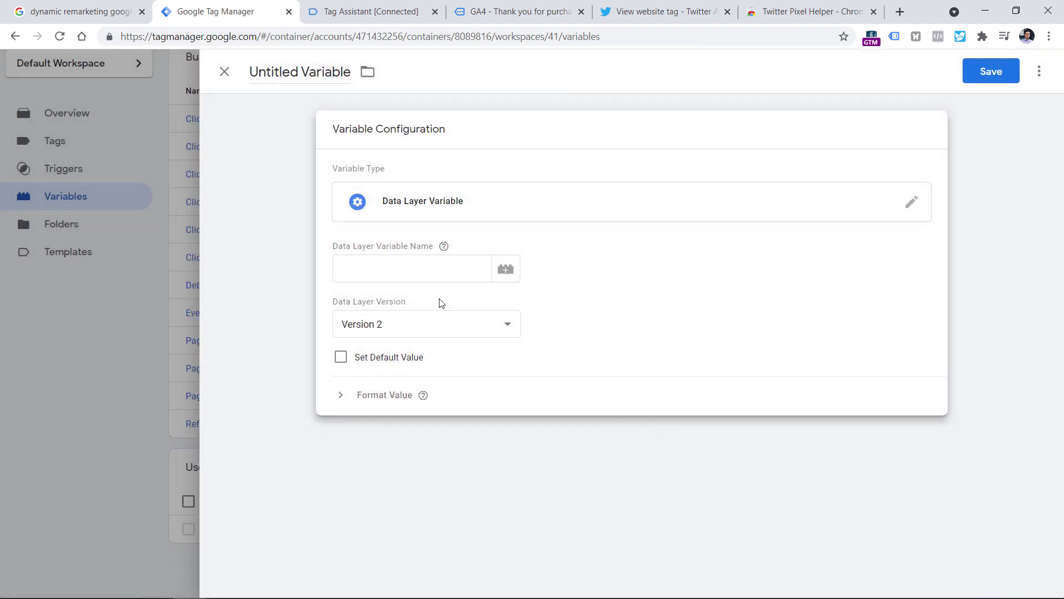
- Switch to Tag Assistant and examine how currency is nested under ecommerce and purchase in the purchase event's data layer push
left_click(371, 7)
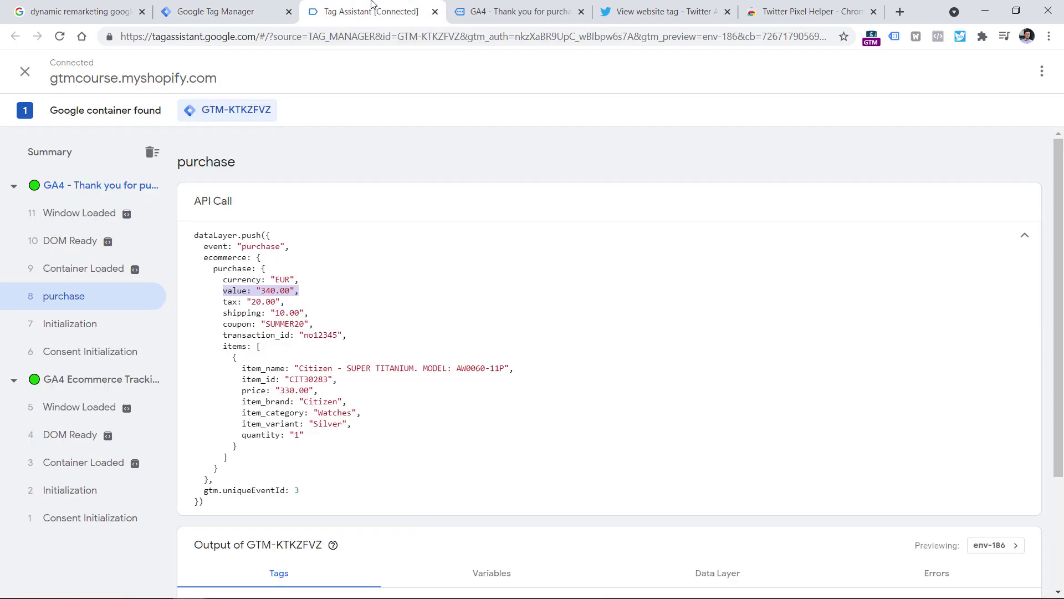
left_click(238, 289)
double_click(243, 279)
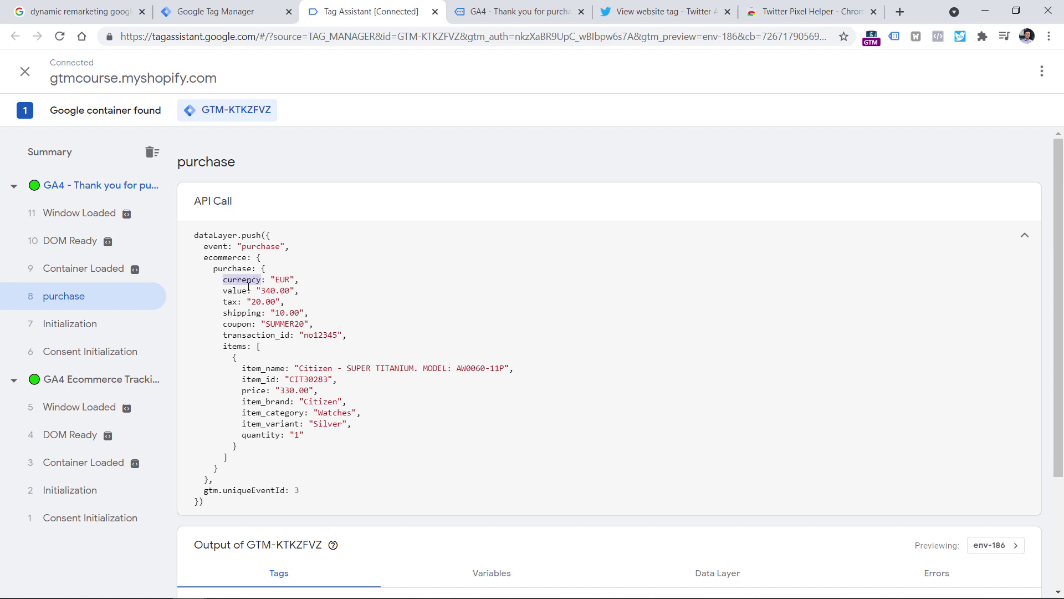
left_click(204, 260)
left_click_drag(204, 258, 238, 270)
left_click(205, 259)
left_click(237, 269)
double_click(235, 281)
left_click(237, 283)
double_click(221, 258)
left_click(226, 258)
double_click(236, 271)
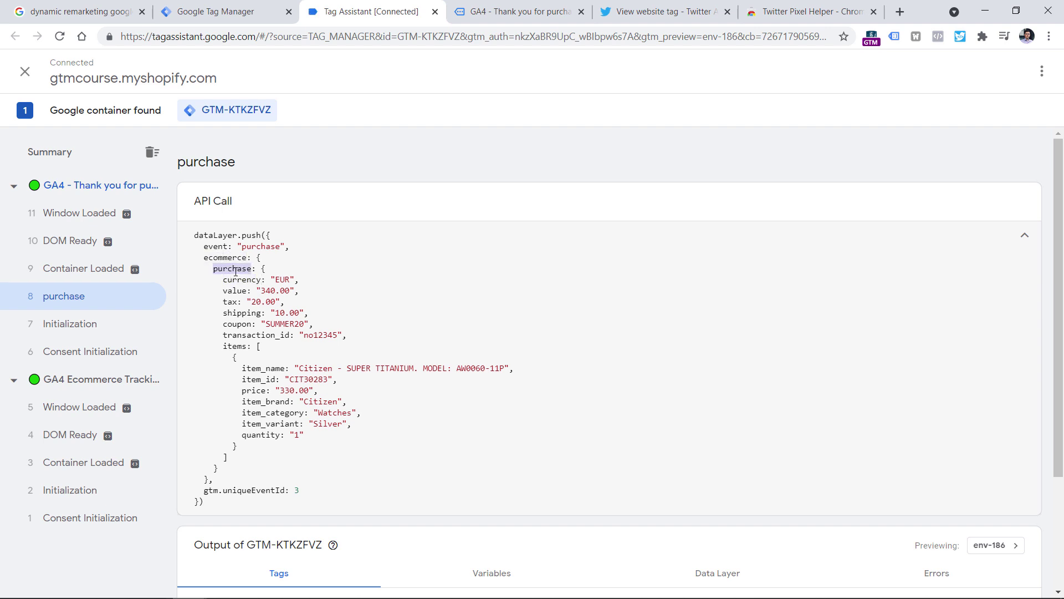
double_click(239, 280)
left_click(243, 288)
double_click(244, 280)
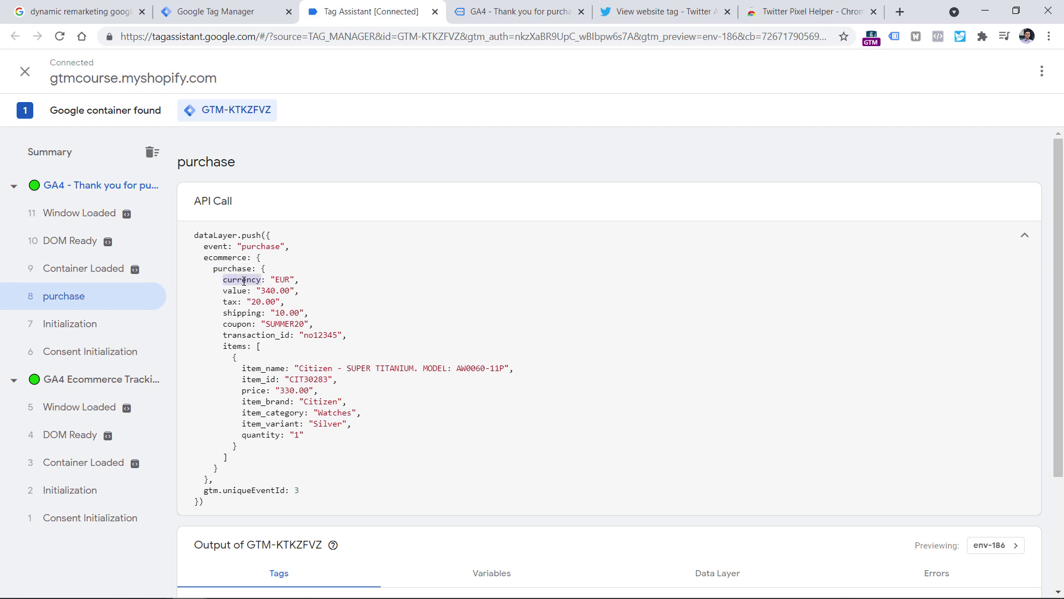
double_click(219, 258)
double_click(234, 270)
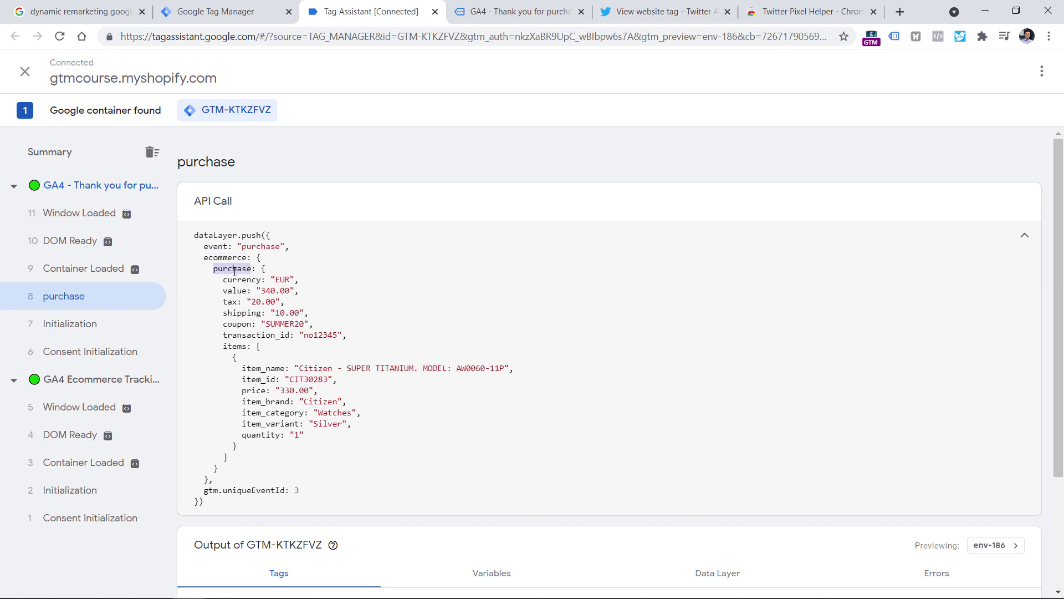
double_click(242, 280)
- In Google Tag Manager, point the variable to ecommerce.purchase.currency and save it as "dlv - ecommerce.purchase.currency"
key("ctrl+shift+Tab")
type("ecommerce.purchase.currency")
triple_click(411, 278)
key("ctrl+c")
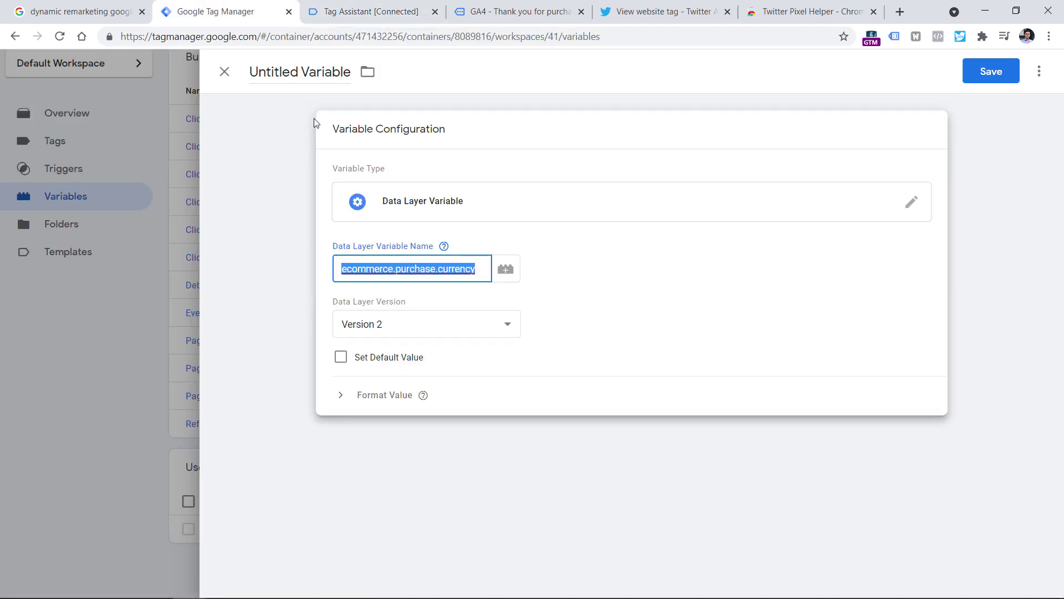
left_click(285, 76)
key("ctrl+a")
type("dlv -")
key("ctrl+v")
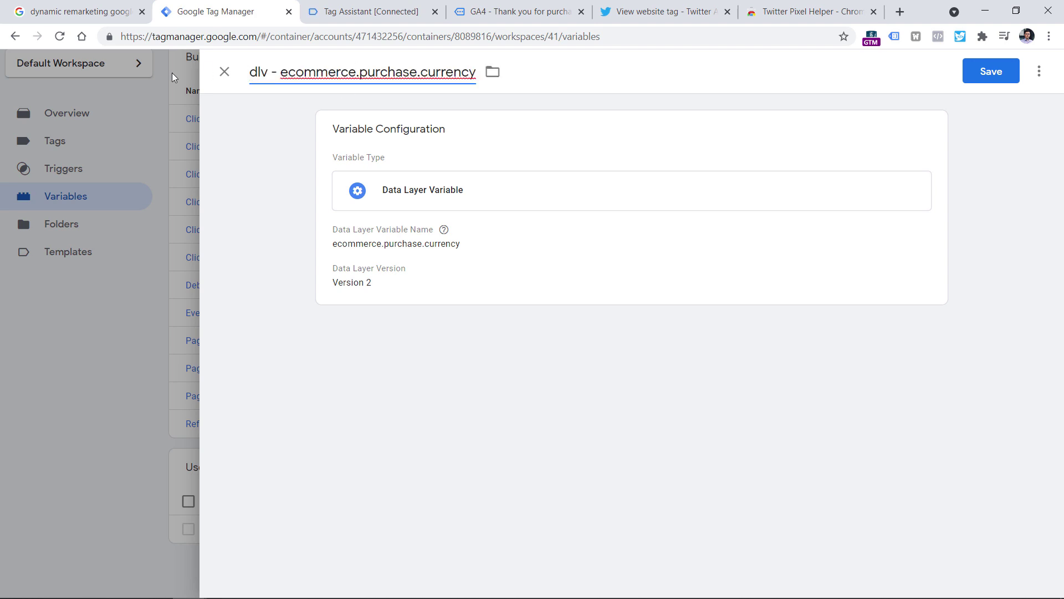
left_click(426, 269)
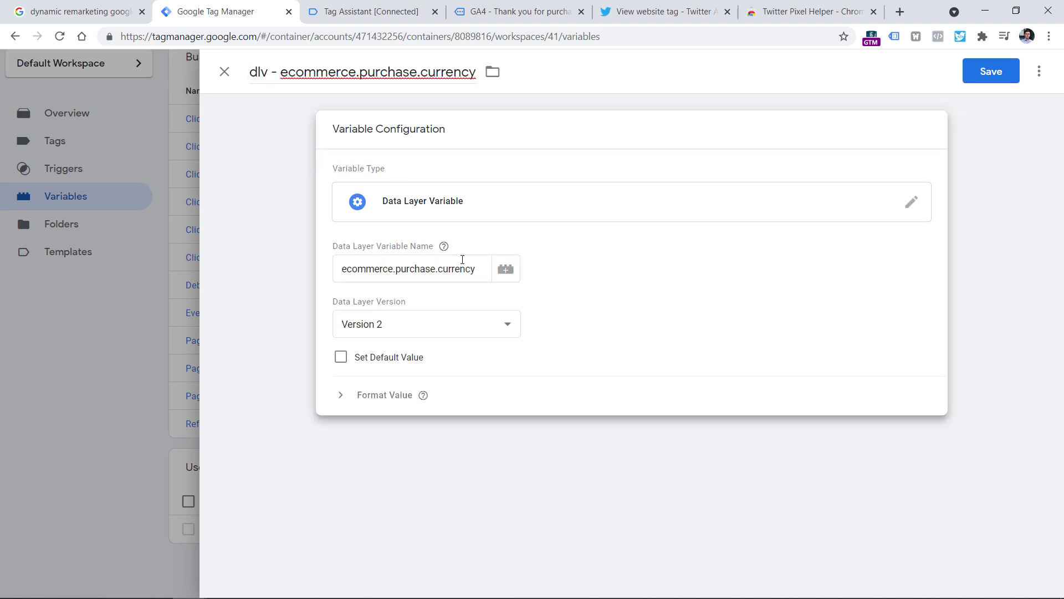
left_click(993, 71)
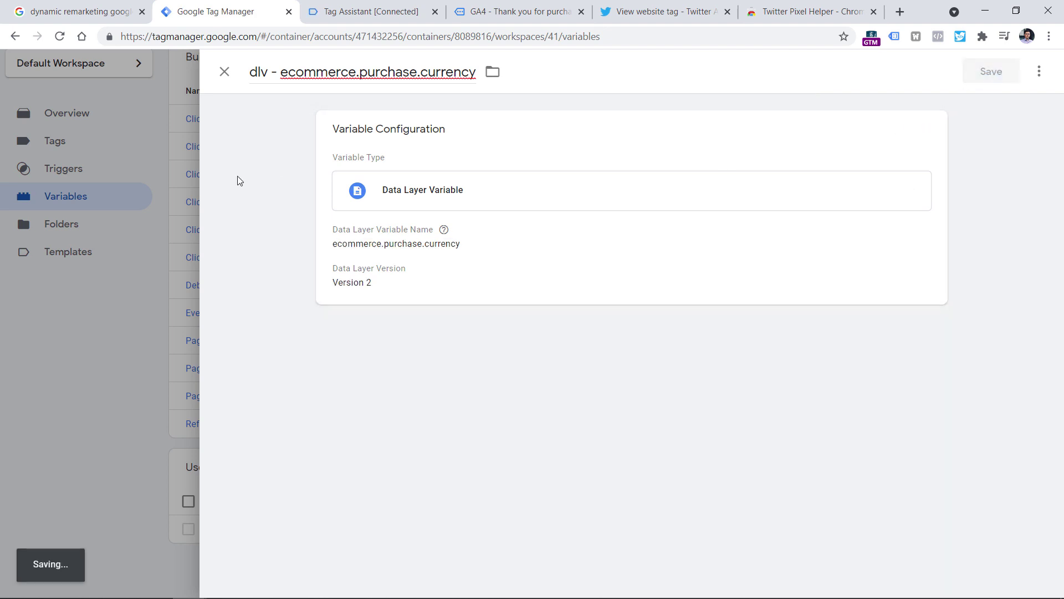
- Check the value key's path in Tag Assistant and configure another Data Layer Variable in Google Tag Manager for ecommerce.purchase.value
left_click(361, 4)
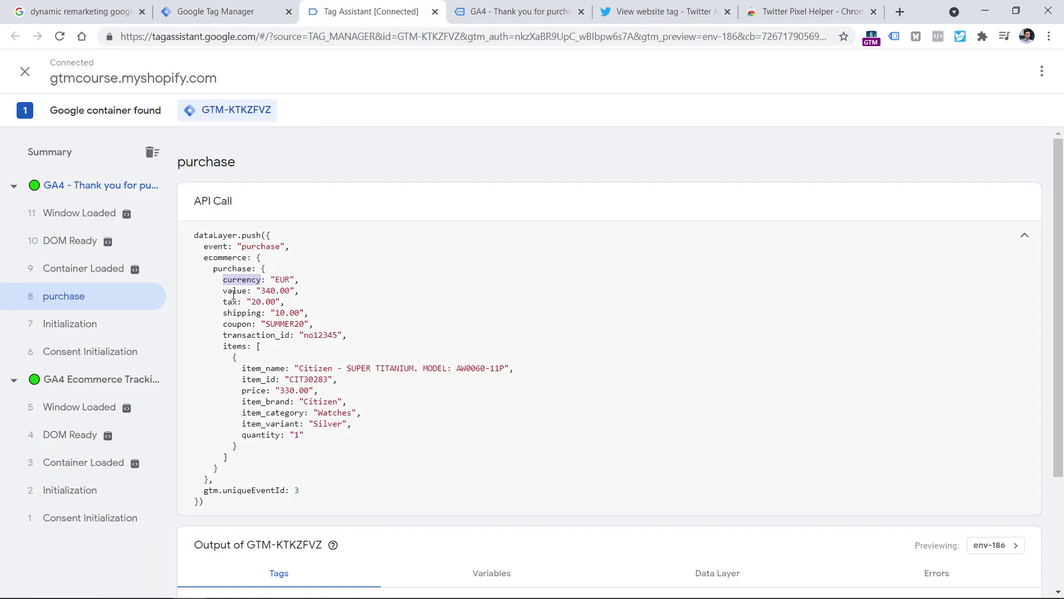
double_click(233, 269)
double_click(234, 291)
key("ctrl+shift+Tab")
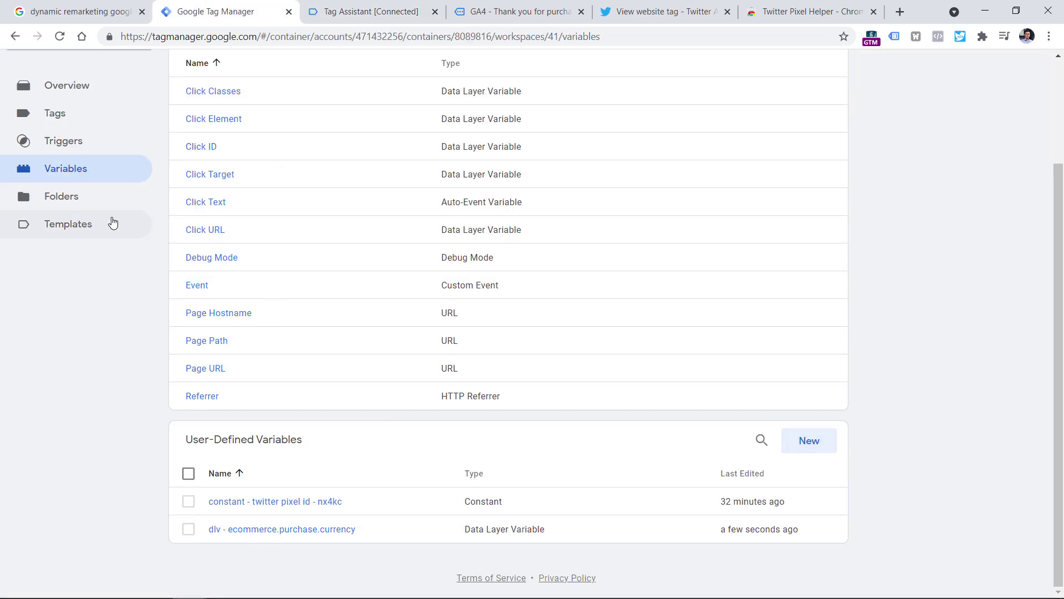
left_click(792, 447)
left_click(411, 175)
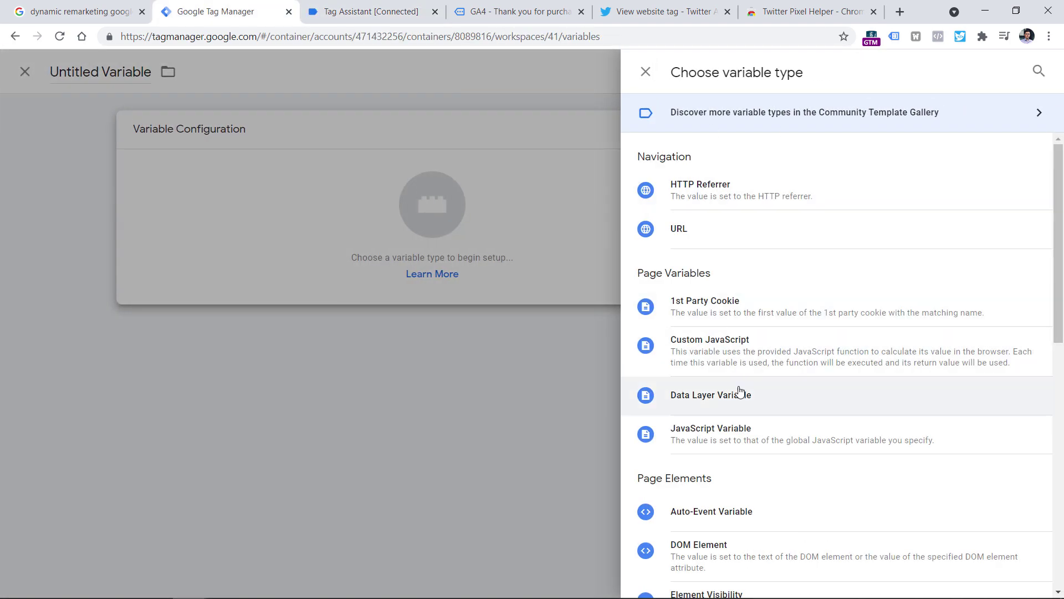
left_click(720, 394)
left_click(361, 276)
key("ctrl+v")
double_click(459, 268)
type("value")
key("ctrl+a")
key("ctrl+c")
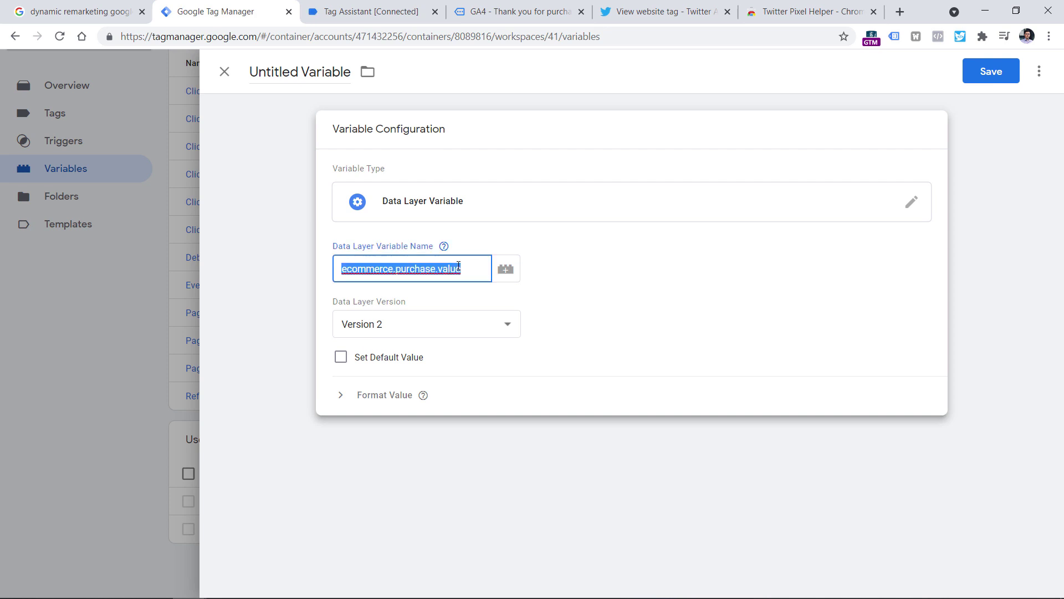
left_click(407, 169)
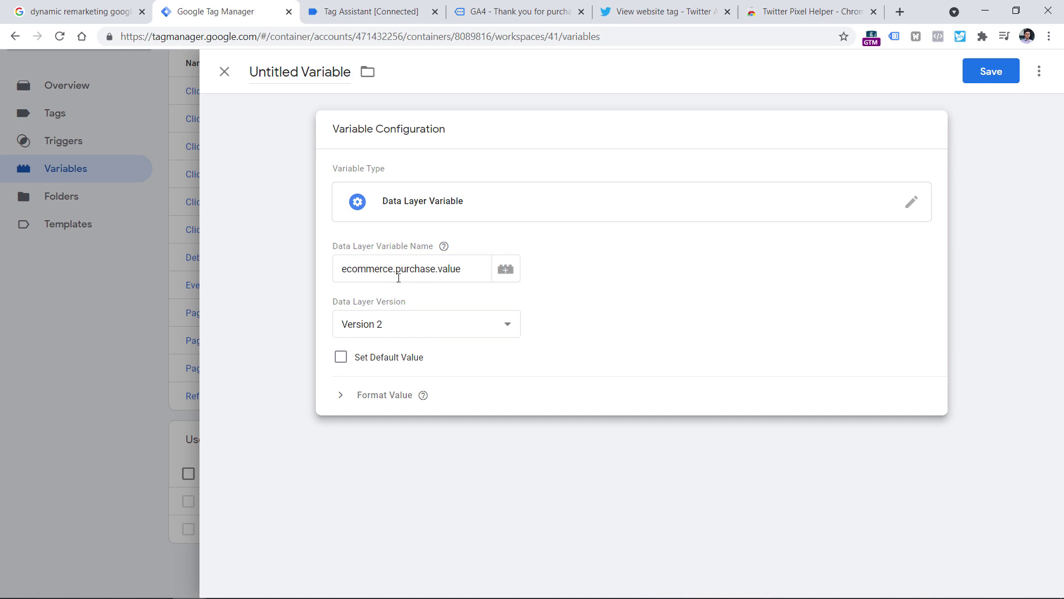
- Recheck the value key in Tag Assistant and save the Google Tag Manager variable as "dlv - ecommerce.purchase.value"
left_click(350, 7)
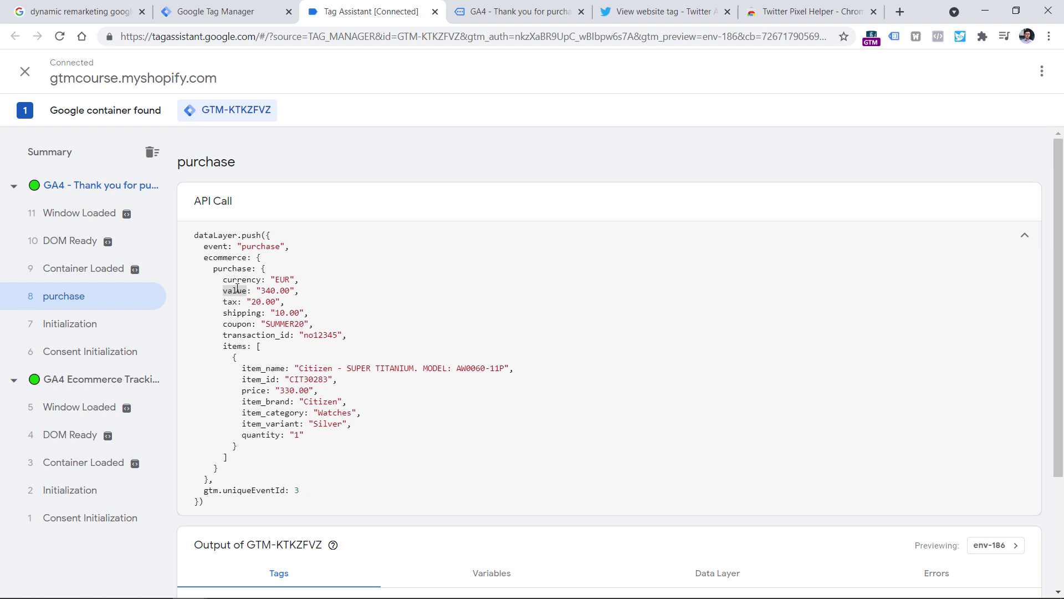
left_click(225, 8)
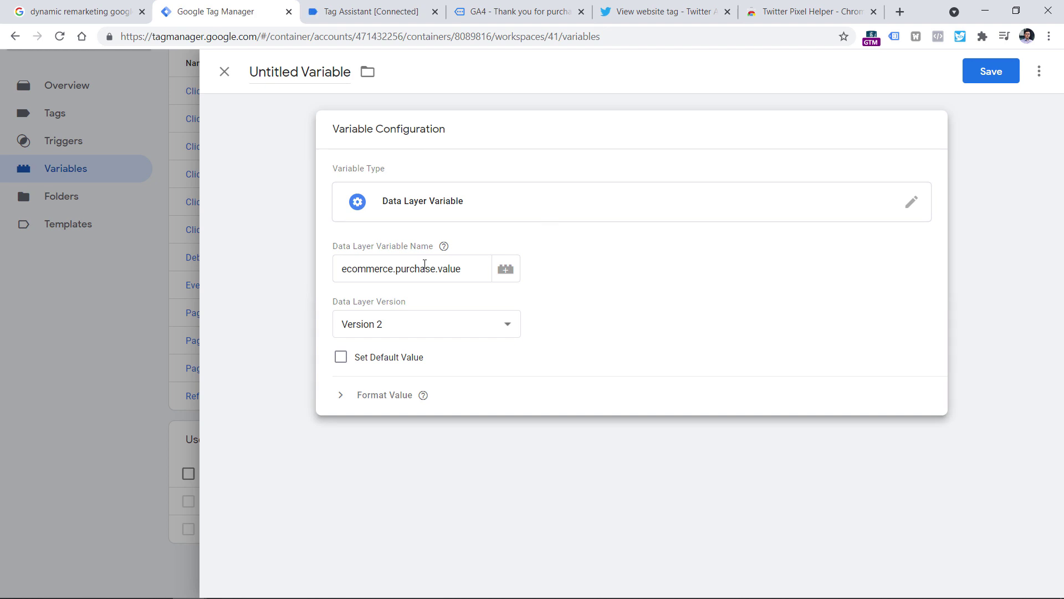
left_click(277, 75)
type("dlv -")
key("ctrl+v")
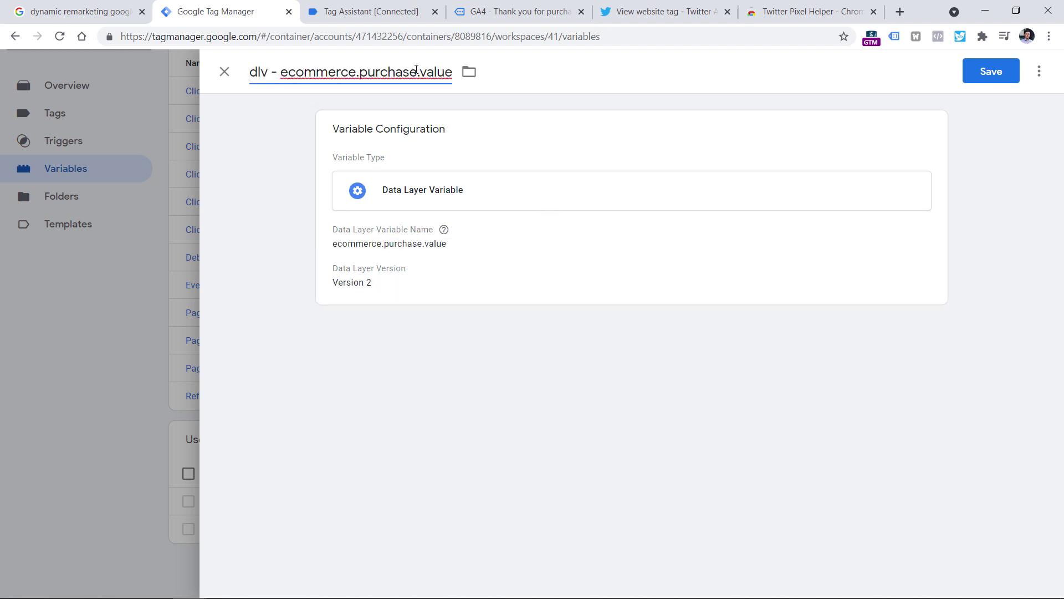
left_click(991, 71)
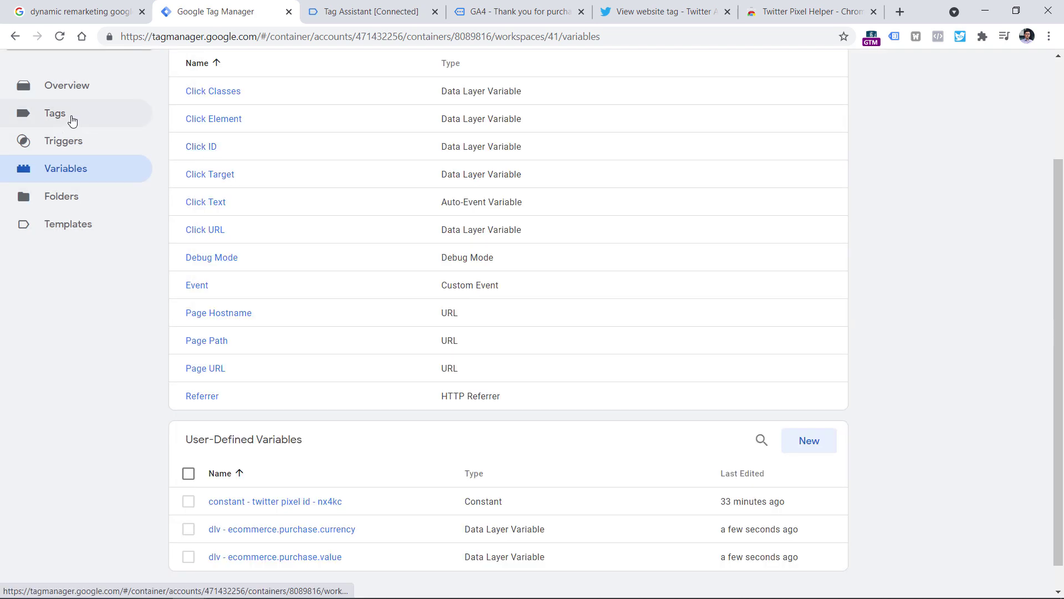
- Start a new tag and choose Twitter Universal Website Tag as its type
left_click(59, 114)
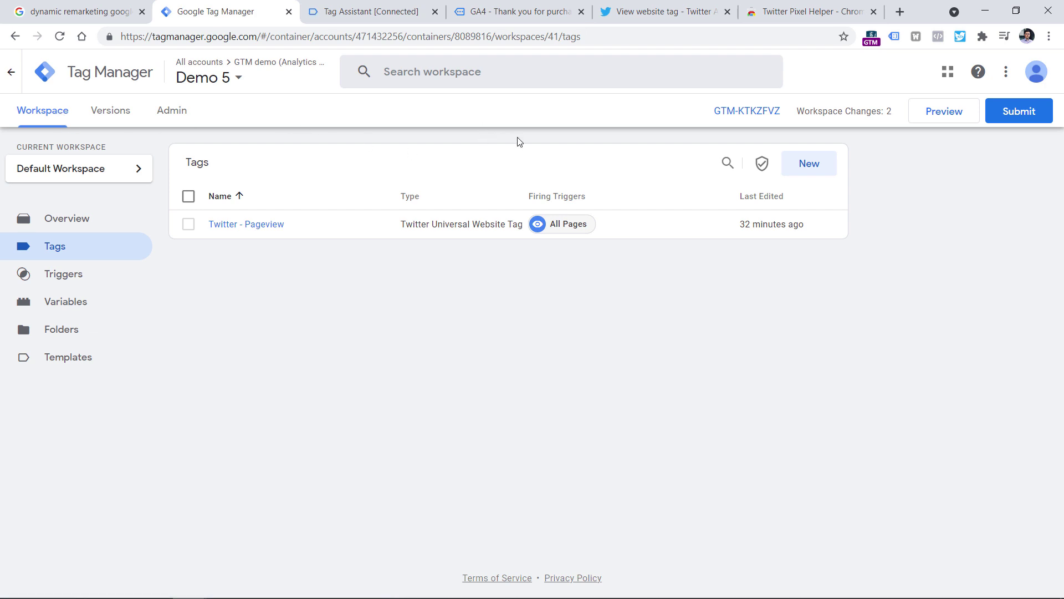
left_click(808, 167)
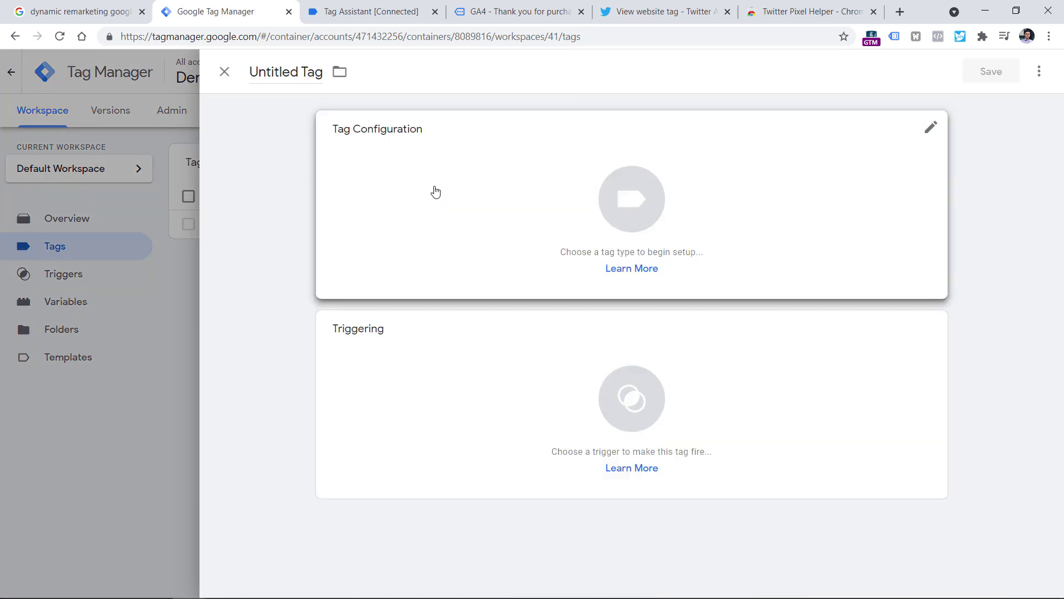
left_click(427, 199)
left_click(1039, 76)
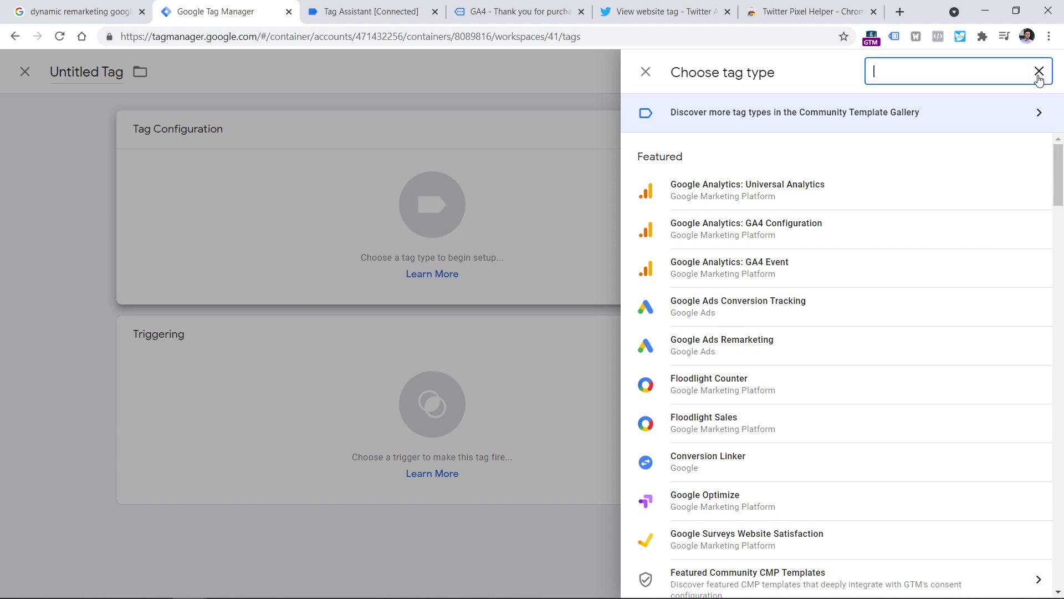
type("twi")
left_click(749, 287)
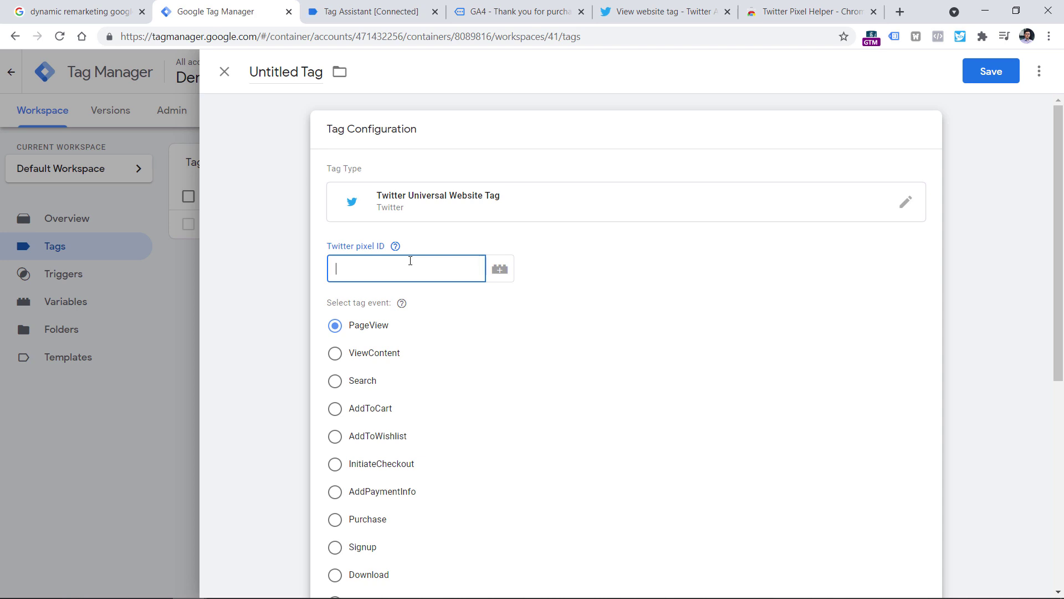
- Use the constant Twitter pixel ID variable for the tag's pixel ID and select Purchase as the tag event
left_click(501, 270)
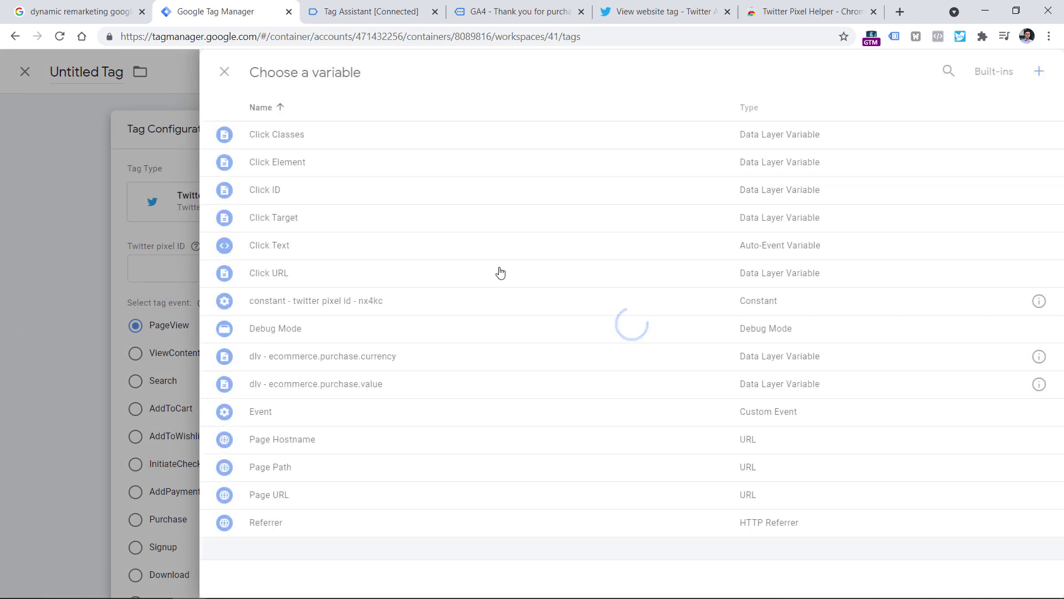
left_click(322, 309)
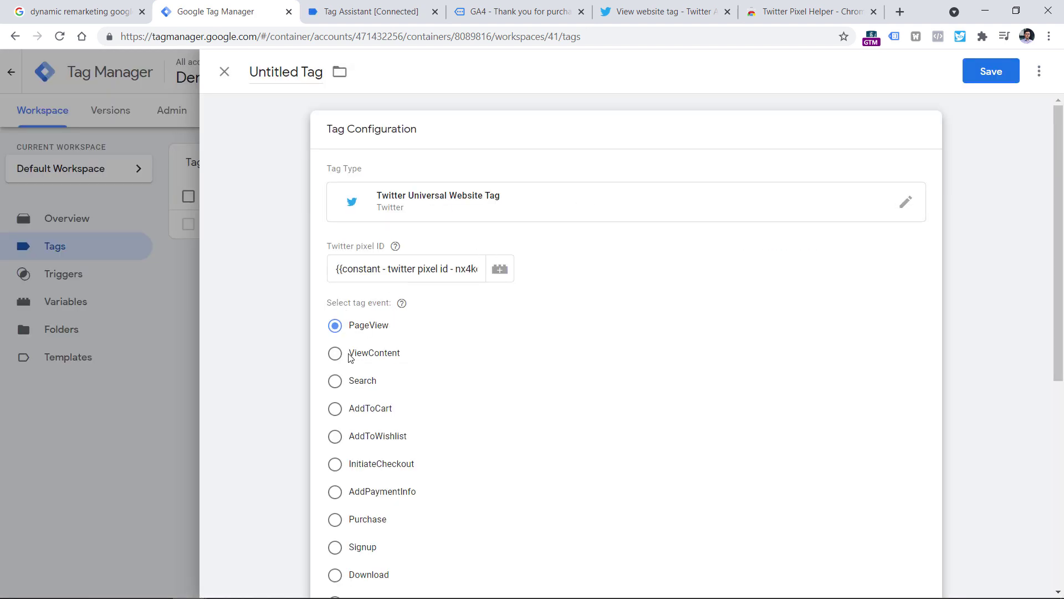
scroll(390, 350, "down", 7)
left_click(335, 143)
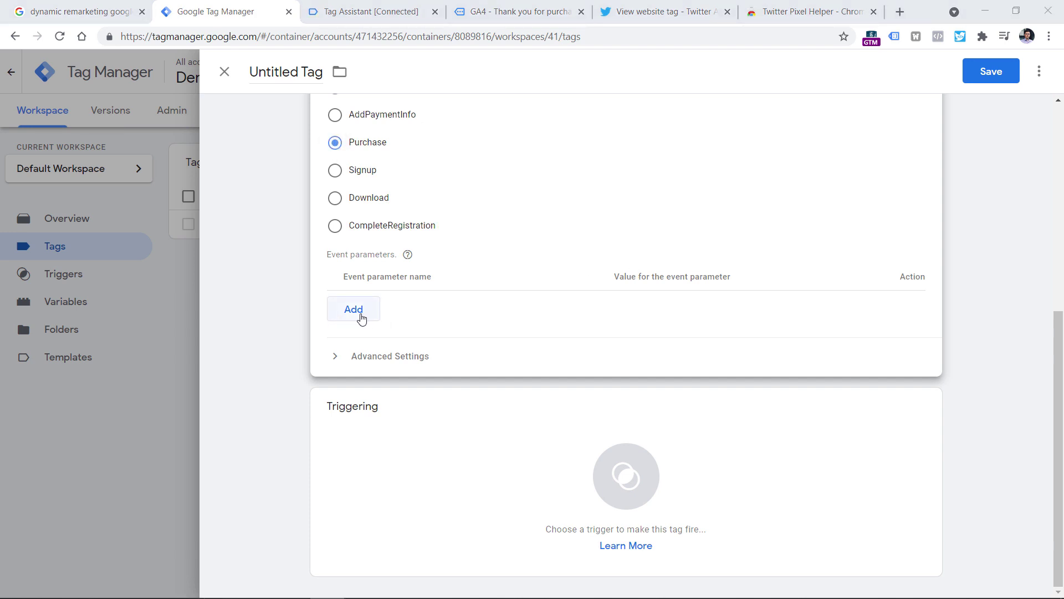
- Check the value key of the purchase event in Tag Assistant and return to Google Tag Manager
left_click(383, 11)
left_click(273, 298)
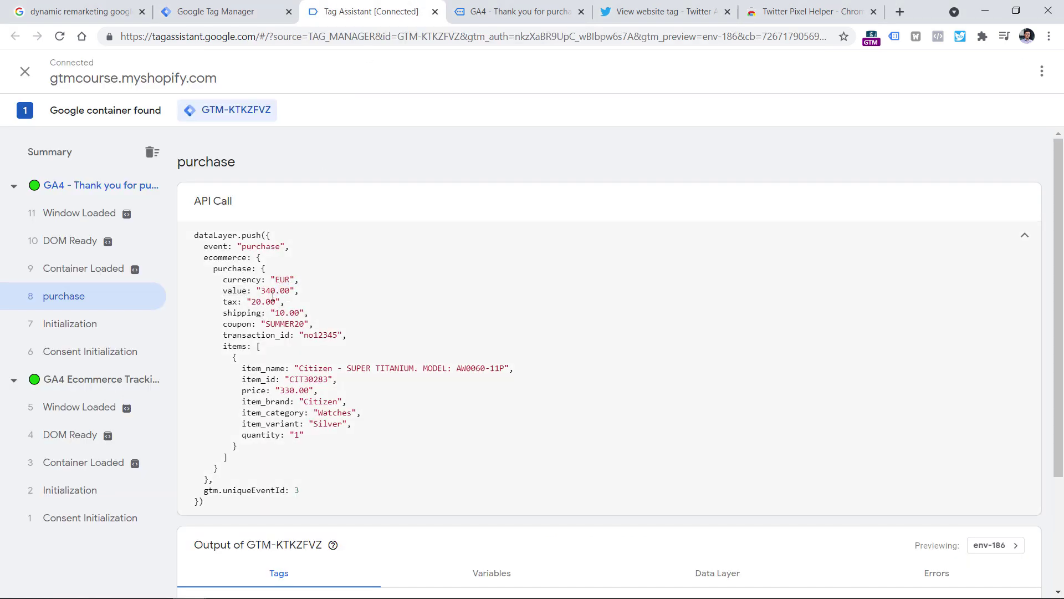
left_click_drag(263, 292, 288, 288)
left_click(285, 293)
left_click_drag(277, 291, 290, 291)
key("ctrl+shift+Tab")
- Add a 'currency' event parameter to the Purchase tag, using the variable dlv - ecommerce.purchase.currency as its value
left_click(356, 311)
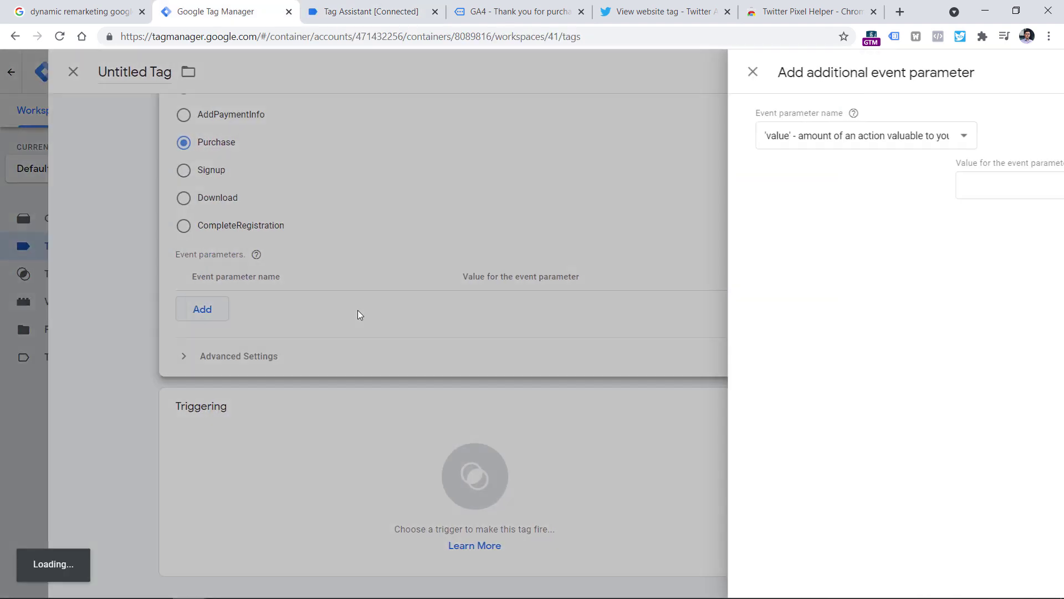
left_click(772, 138)
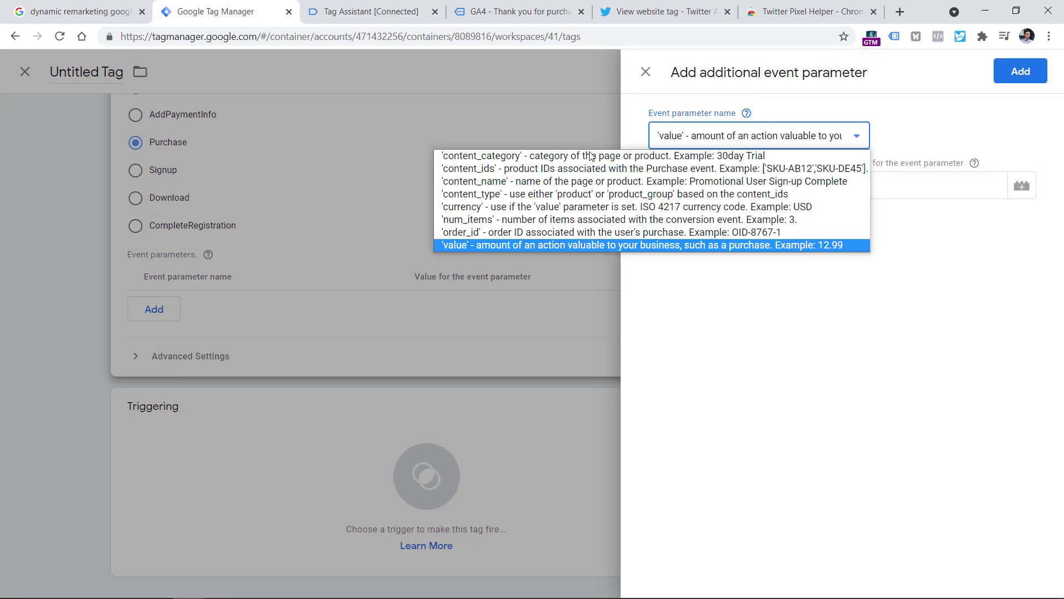
left_click(488, 207)
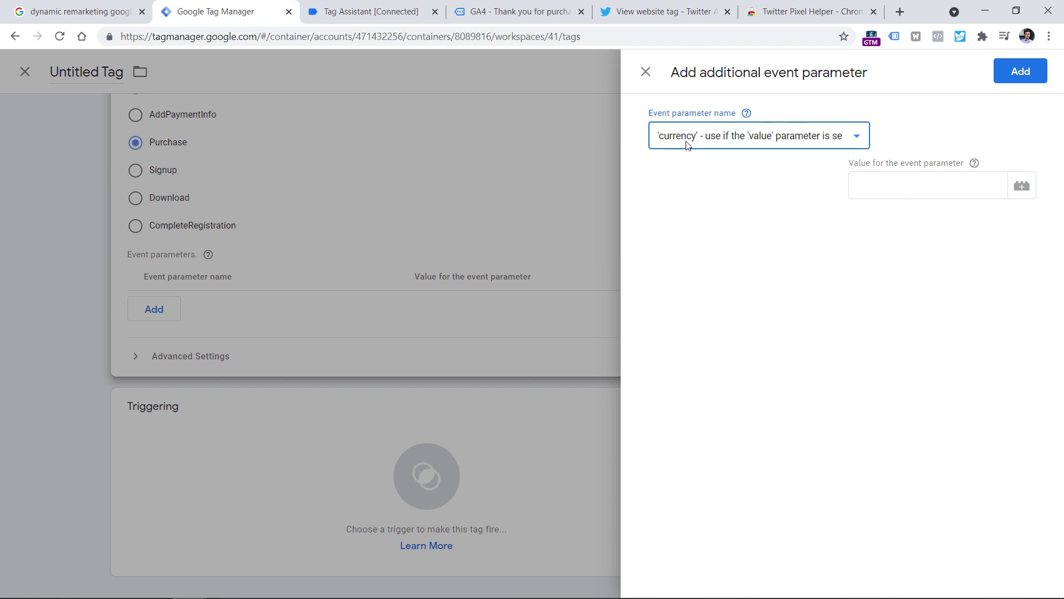
left_click(910, 185)
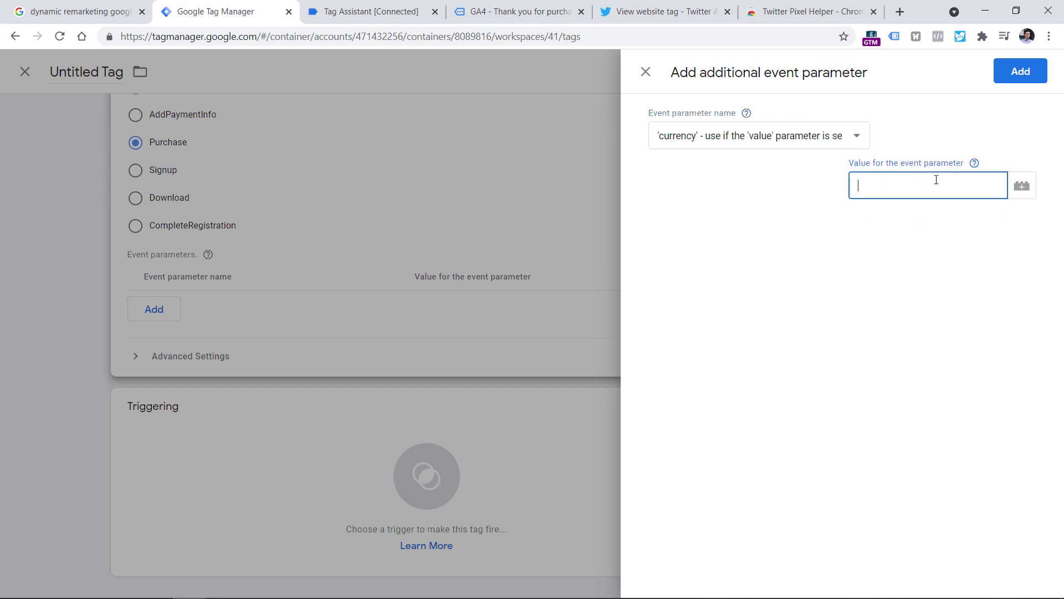
left_click(1023, 185)
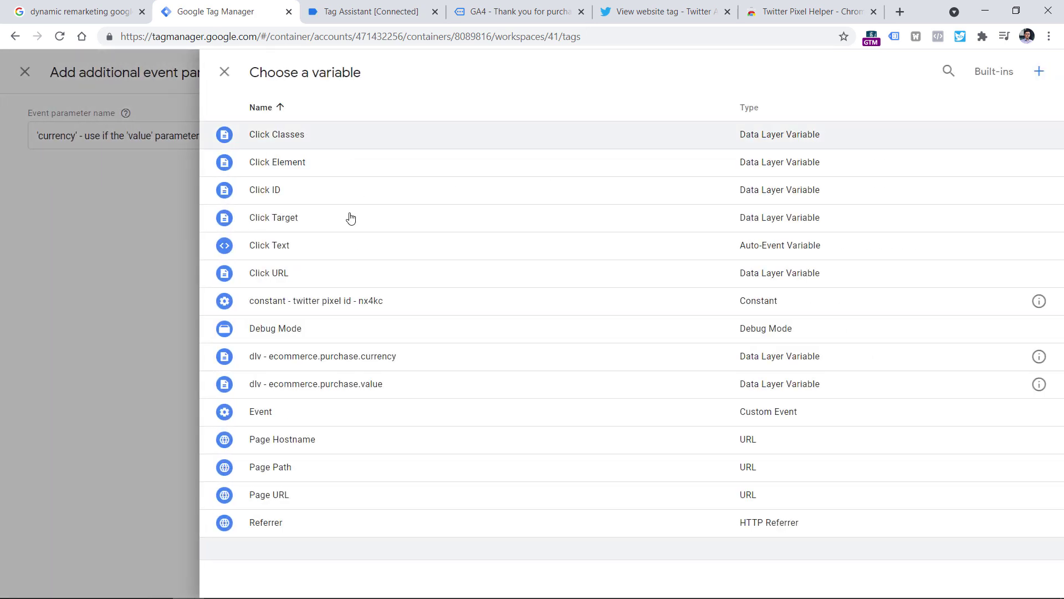
left_click(312, 364)
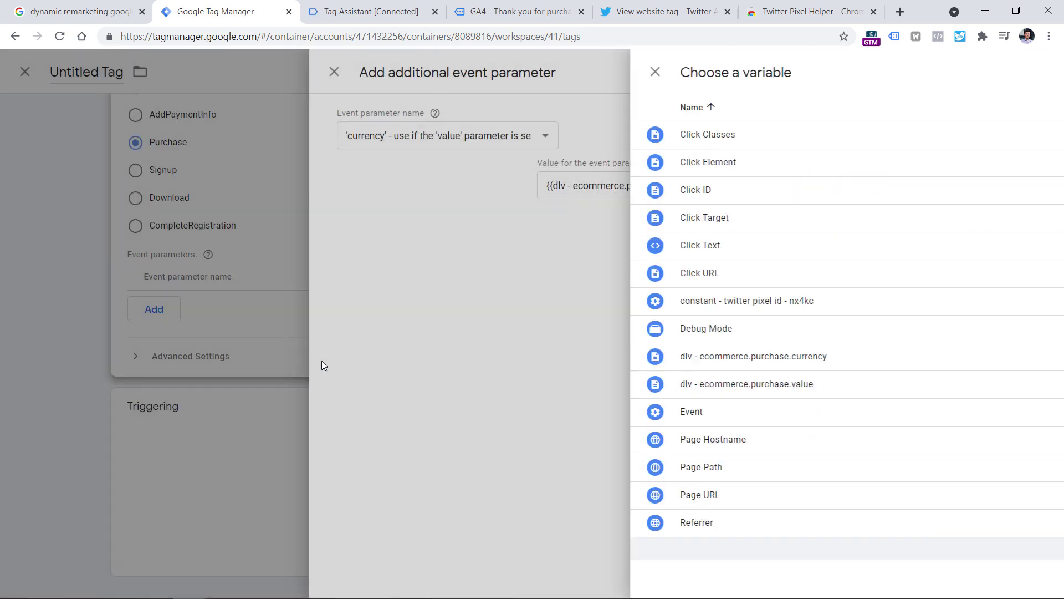
left_click(1021, 70)
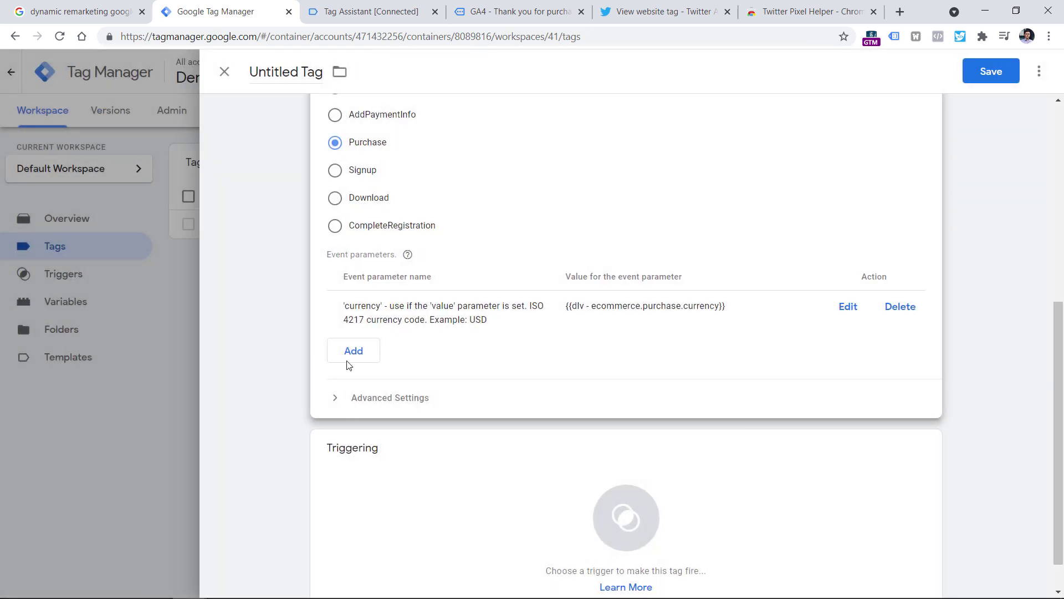
- Add a 'value' event parameter using the variable dlv - ecommerce.purchase.value and review the tag's settings
left_click(350, 351)
left_click(703, 146)
left_click(707, 134)
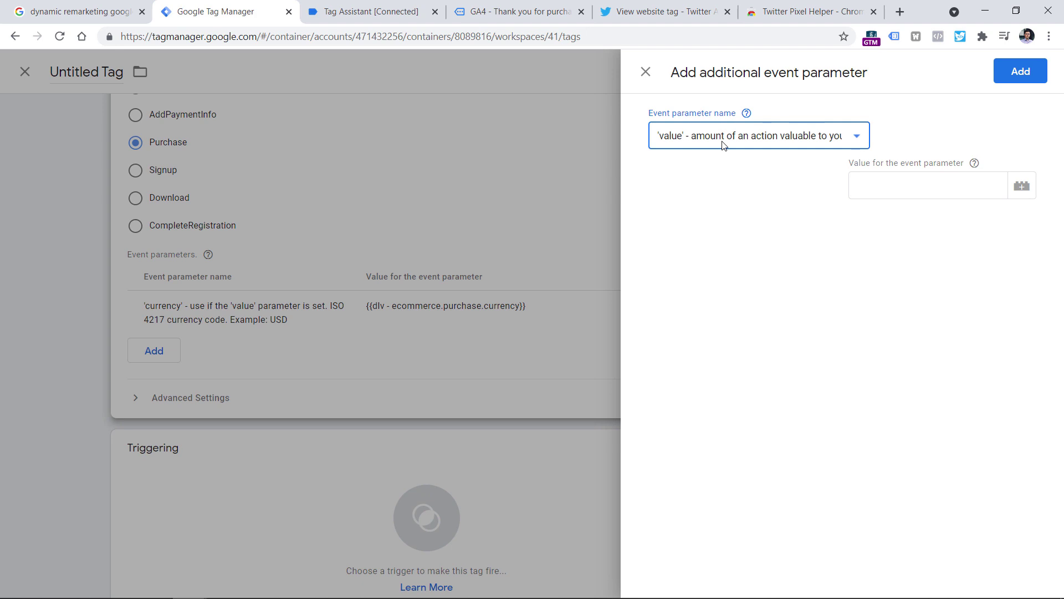
left_click(925, 181)
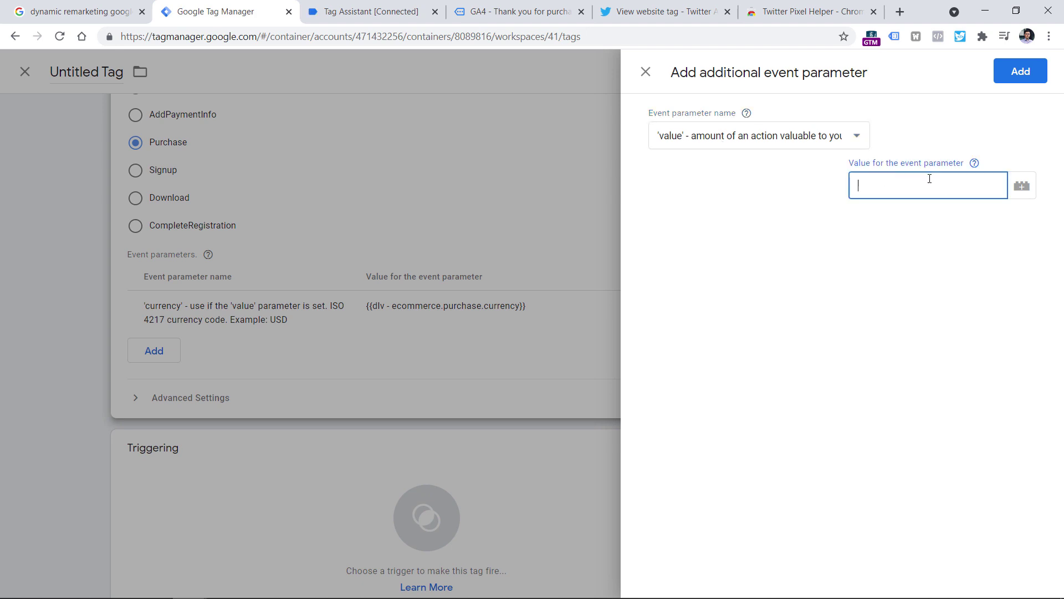
left_click(1021, 185)
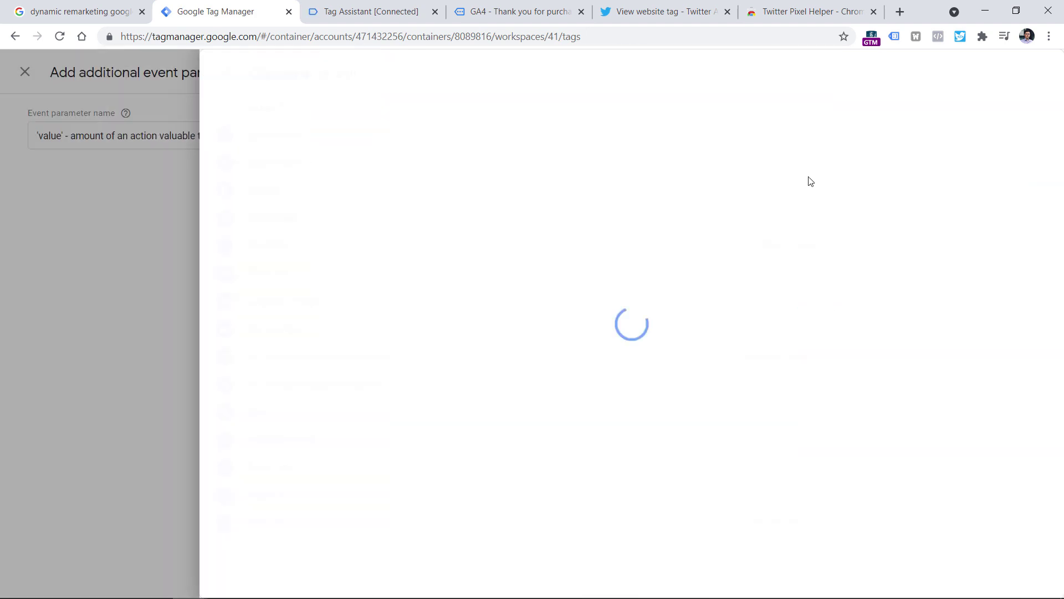
left_click(304, 386)
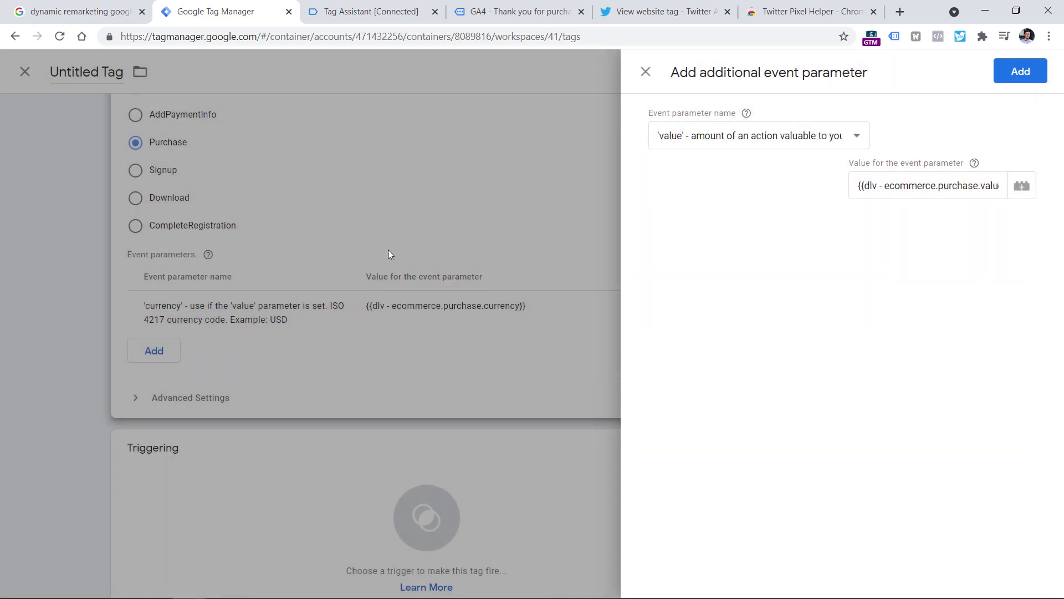
left_click(1010, 75)
scroll(418, 247, "up", 3)
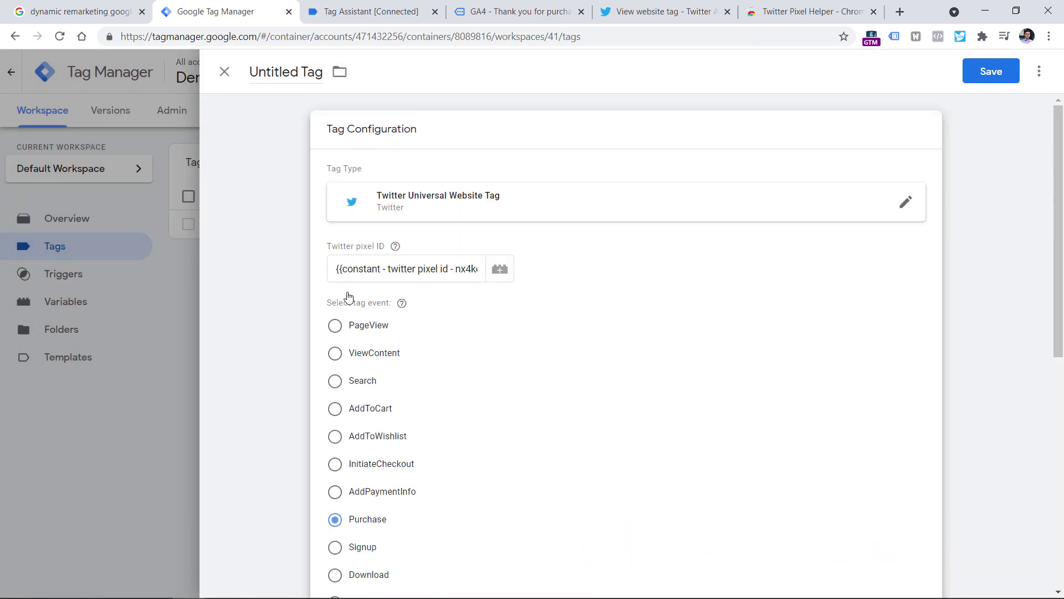
scroll(465, 314, "down", 4)
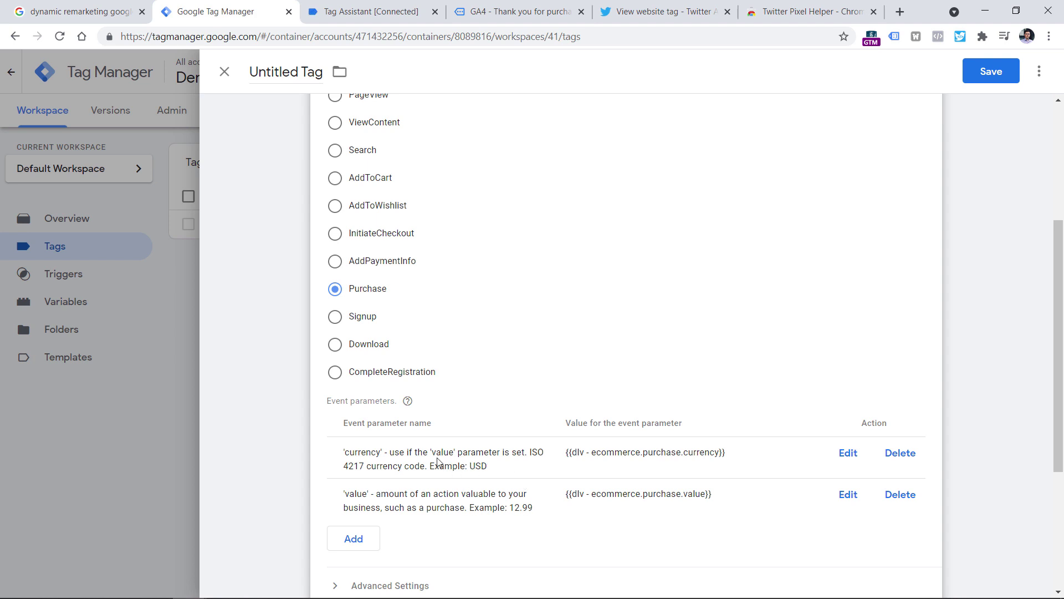
scroll(437, 461, "down", 4)
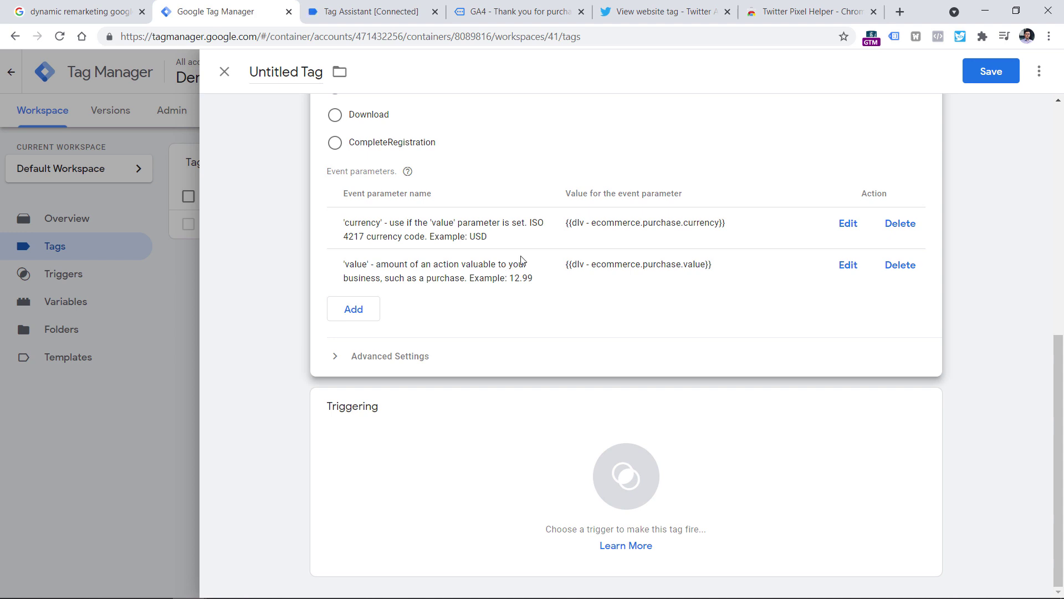
- Copy the event name "purchase" from the data layer push in Tag Assistant and return to Google Tag Manager
left_click(366, 12)
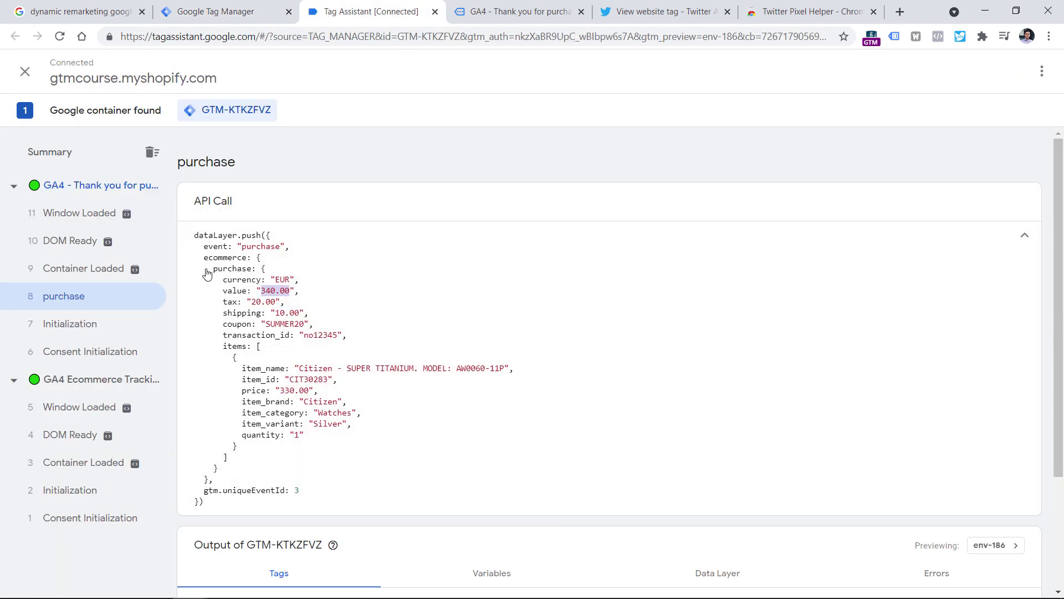
mouse_move(199, 246)
left_mouse_down()
mouse_move(284, 245)
mouse_move(205, 249)
left_mouse_up()
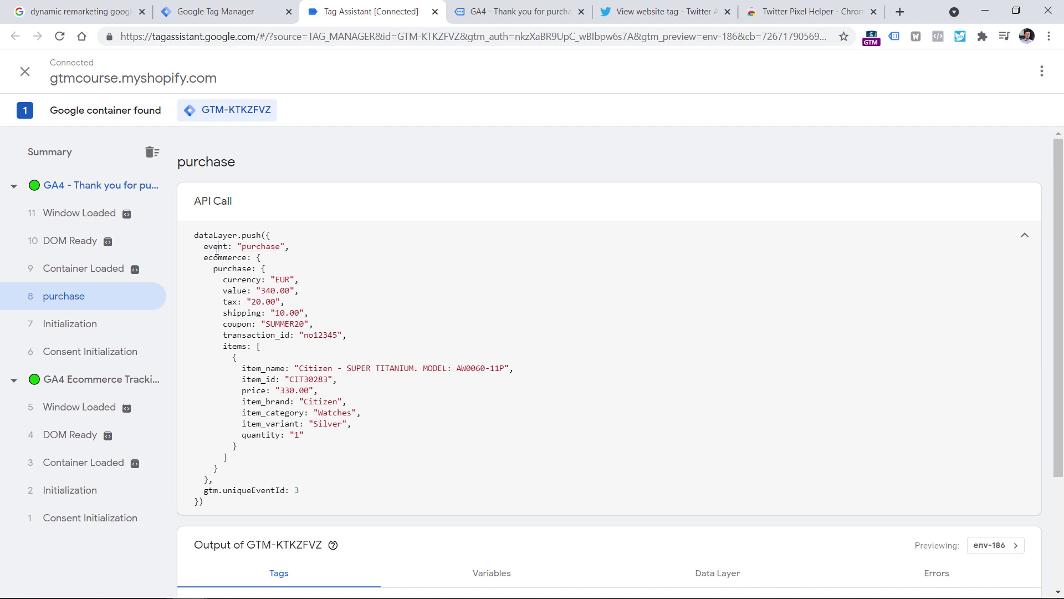
double_click(260, 246)
key("ctrl+c")
left_click(228, 9)
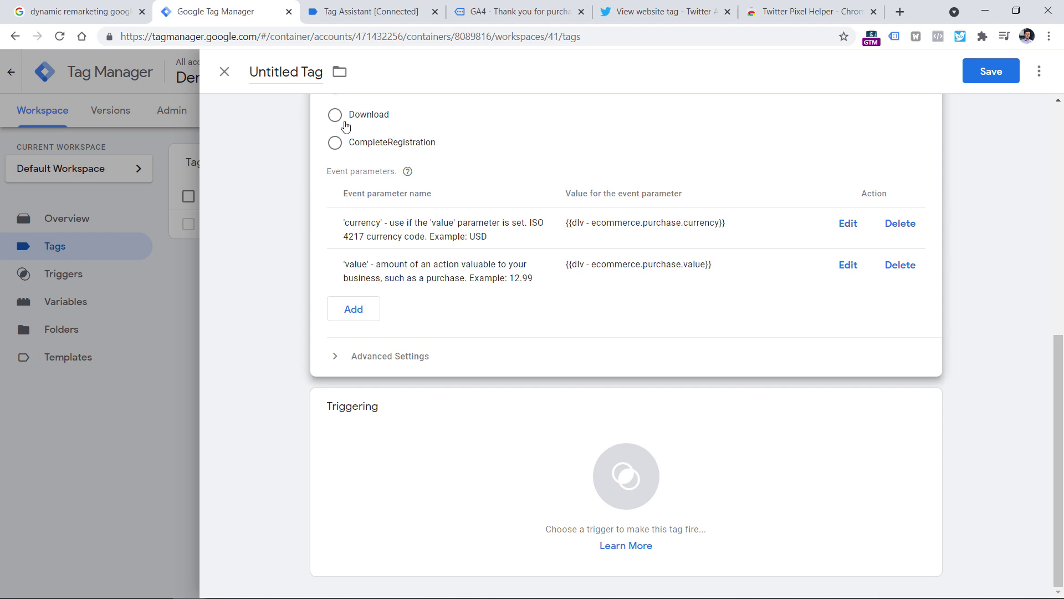
- Create a new Custom Event trigger for the tag with the event name purchase, rechecking the name in Tag Assistant
left_click(409, 458)
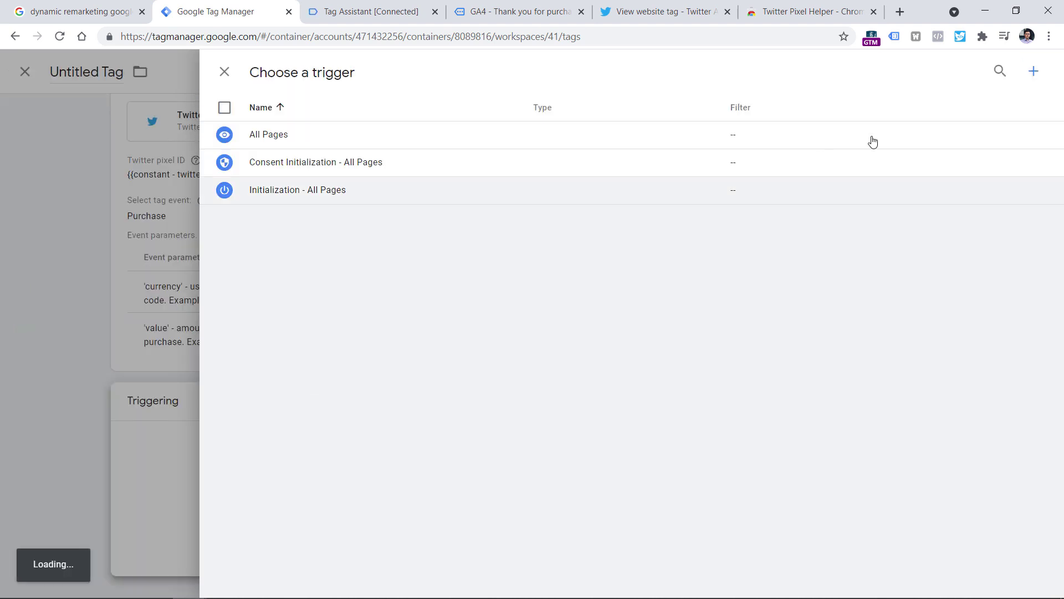
left_click(1032, 72)
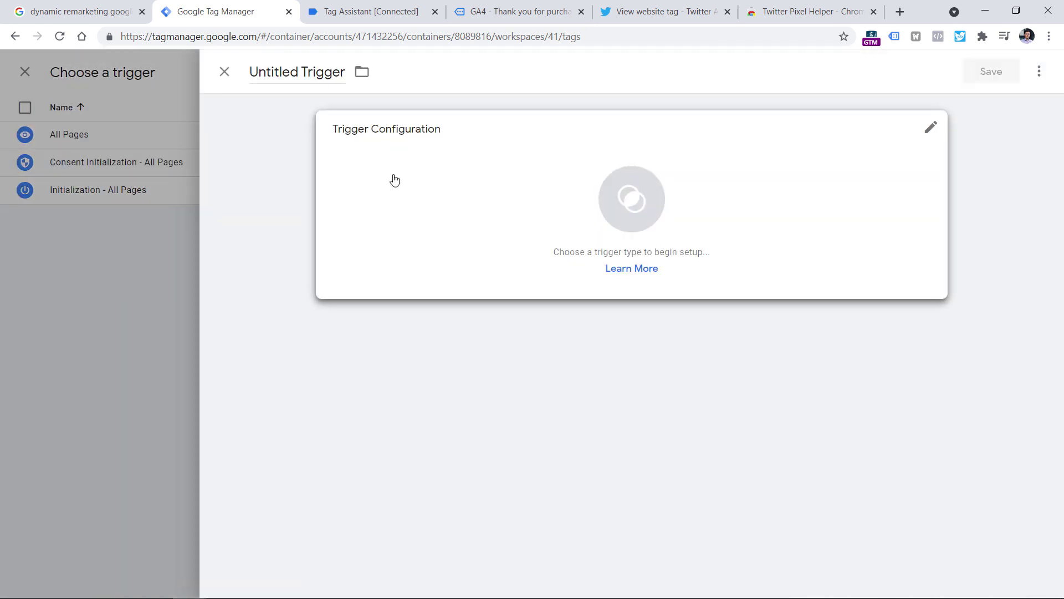
left_click(444, 205)
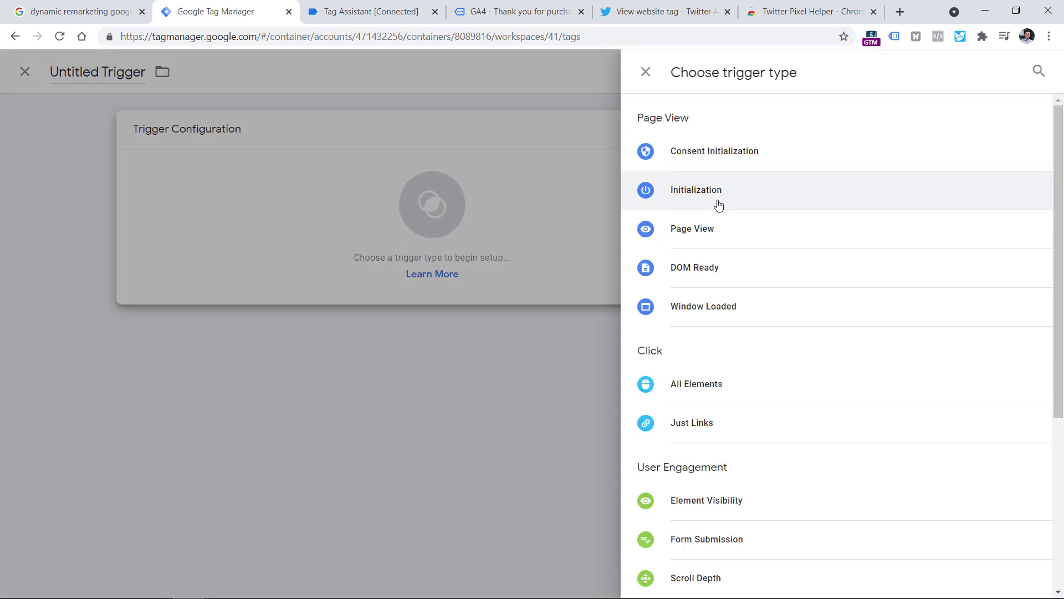
scroll(717, 206, "down", 4)
left_click(715, 464)
left_click(391, 275)
left_click(377, 13)
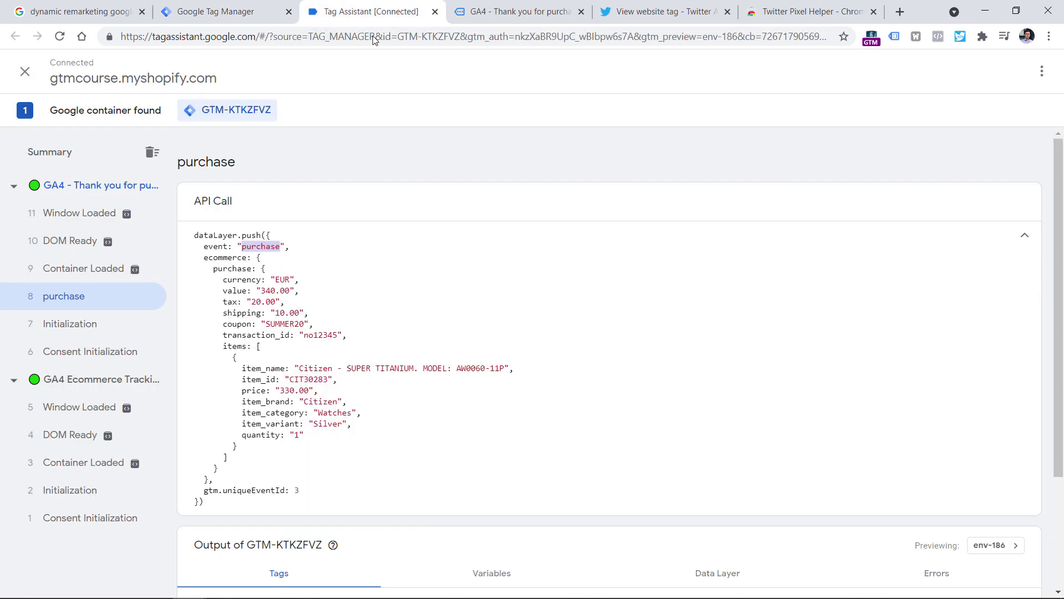
left_click(222, 12)
key("ctrl+v")
- Name the trigger "custom - purchase" and save it
left_click(281, 72)
type("custom - purchase")
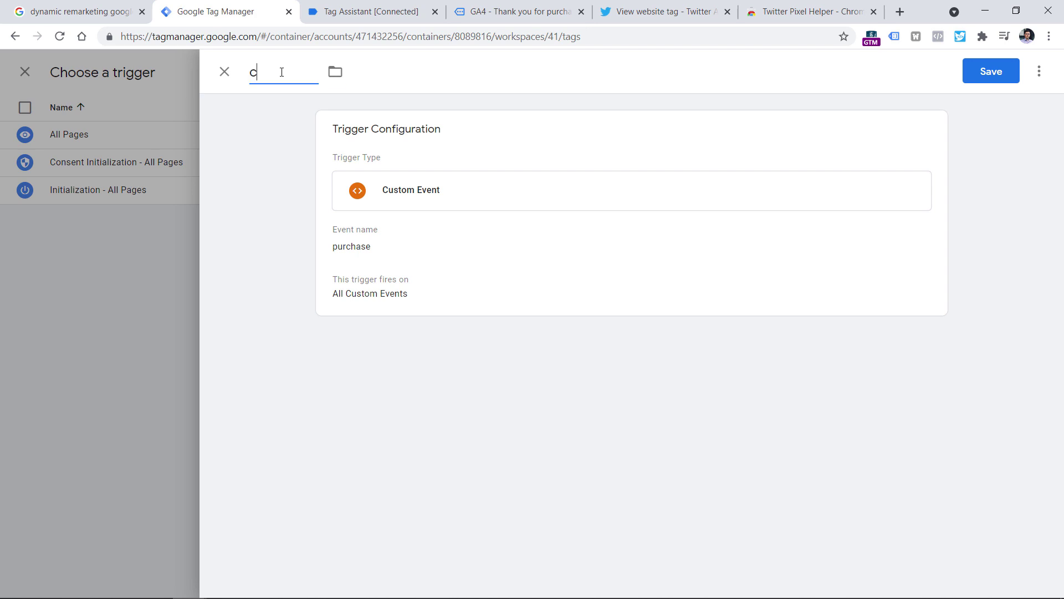
left_click(992, 75)
- Name the tag "Twitter - purchase" and save it
left_click(284, 71)
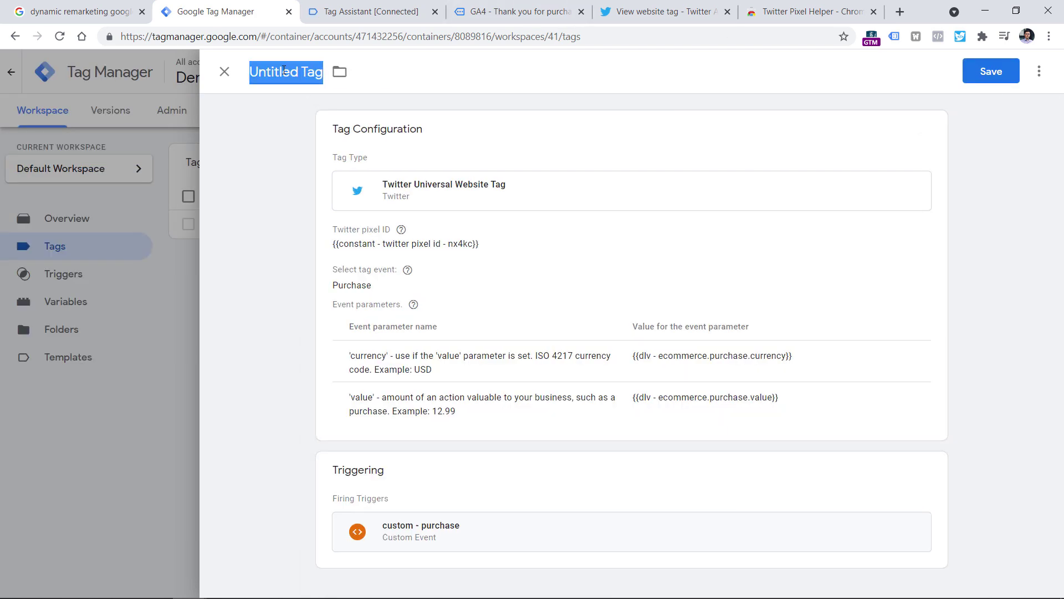
type("Twitter - purchase")
left_click(976, 78)
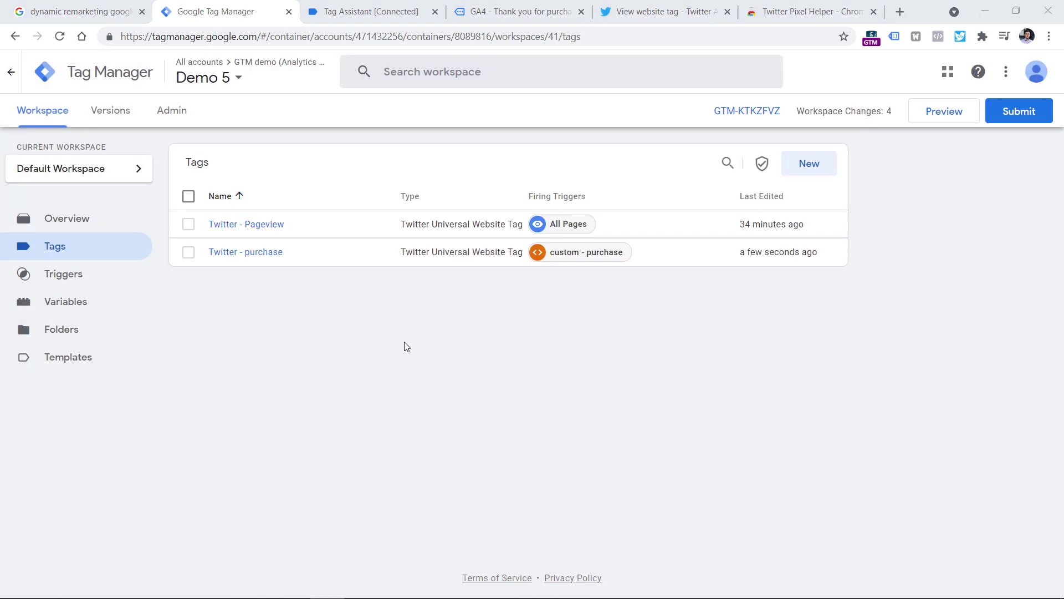
- Preview the container on the GA4 Ecommerce Tracking store page and continue into the connected Tag Assistant debug session
left_click(941, 112)
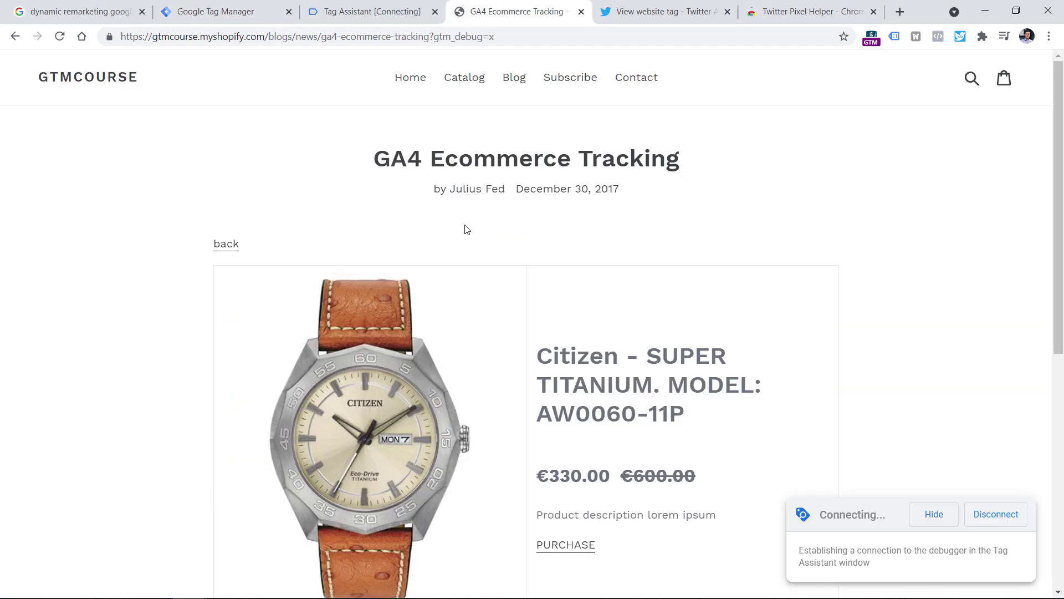
scroll(425, 297, "down", 4)
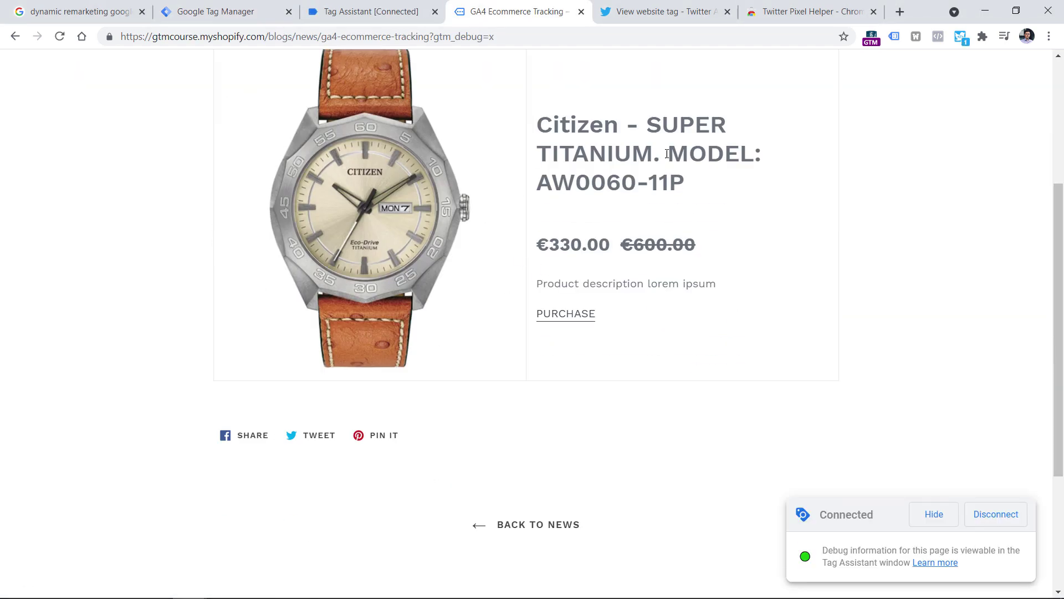
left_click(373, 10)
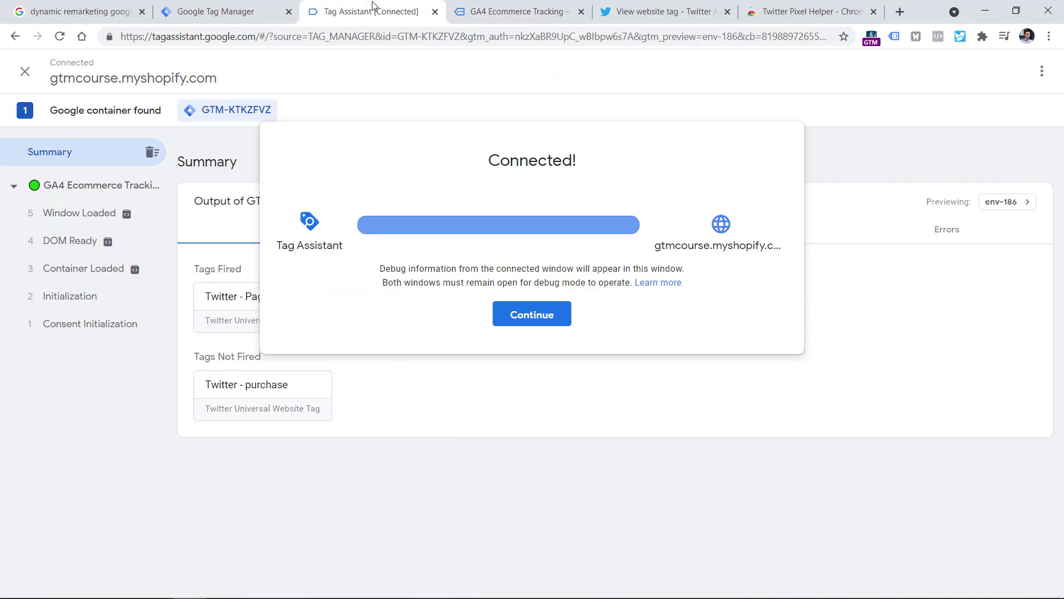
left_click(541, 325)
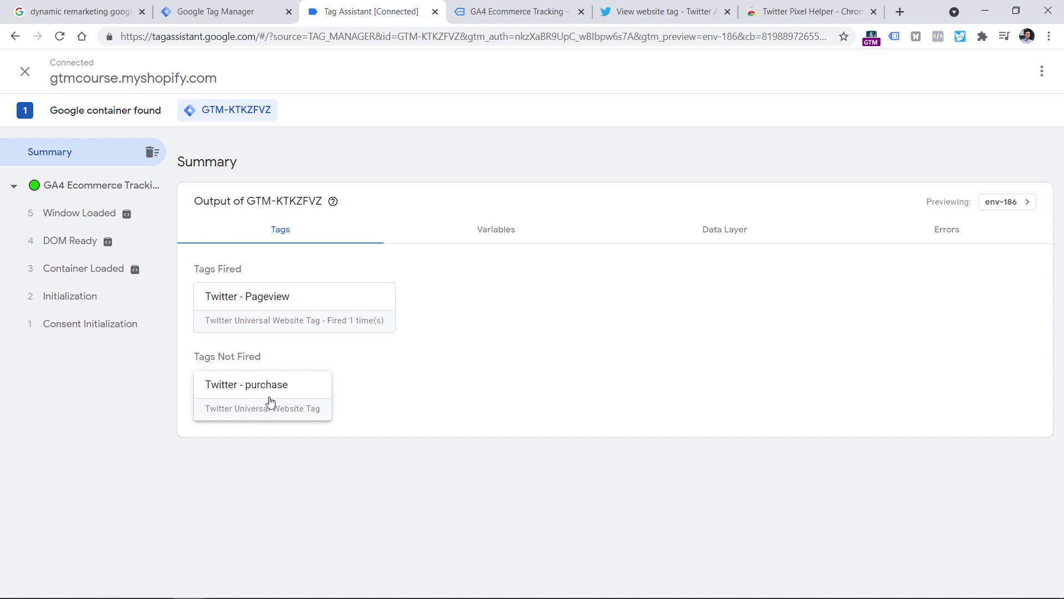
- Make a test purchase of the Citizen watch on the store page and return to Tag Assistant
key("ctrl+Tab")
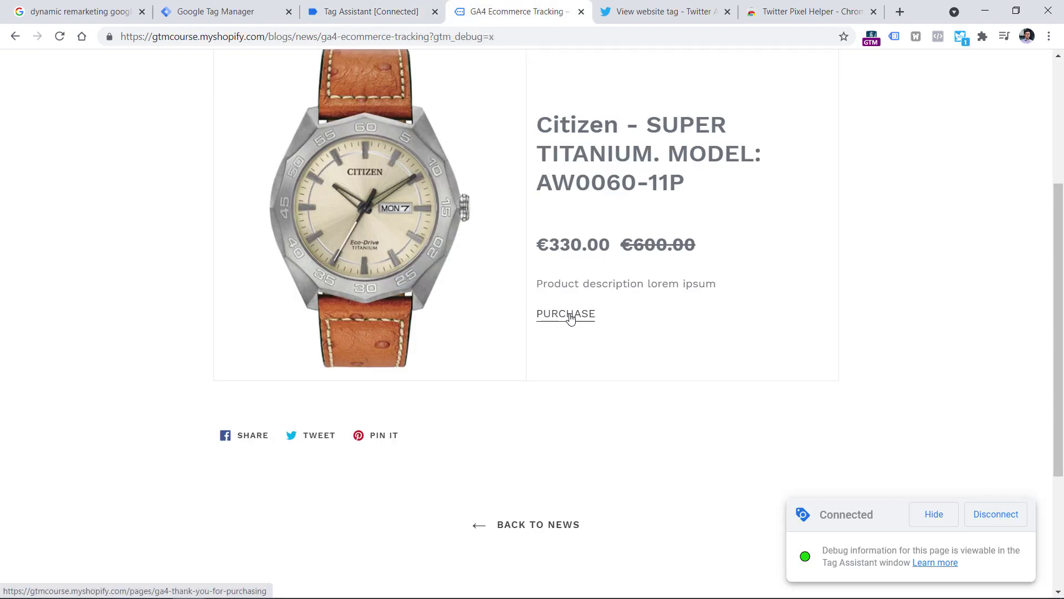
left_click(571, 315)
key("ctrl+shift+Tab")
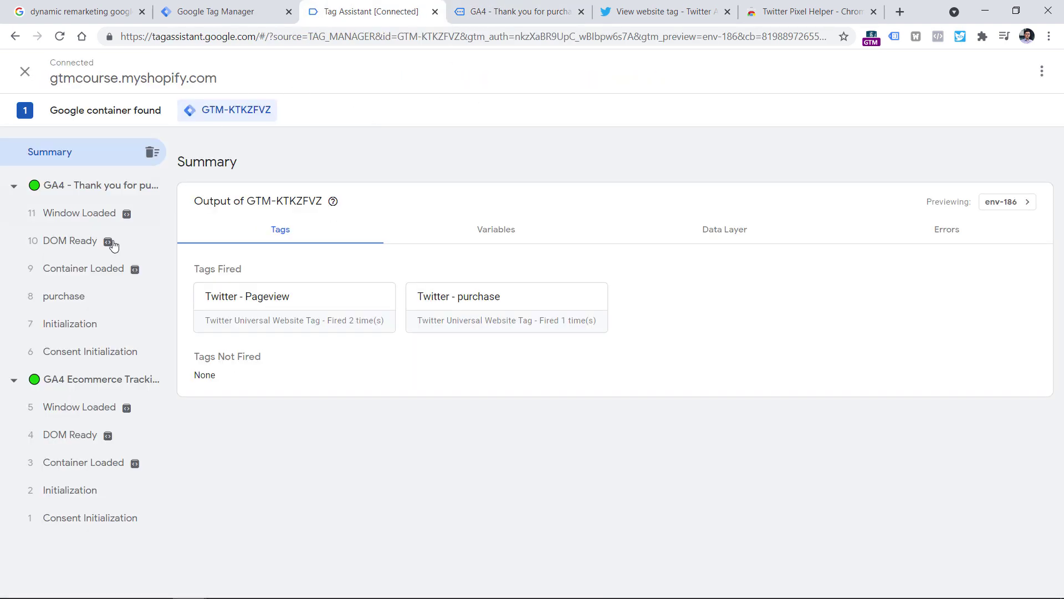
- Inspect the Twitter - purchase tag's details for the thank-you page in Tag Assistant and switch to that store page
left_click(78, 184)
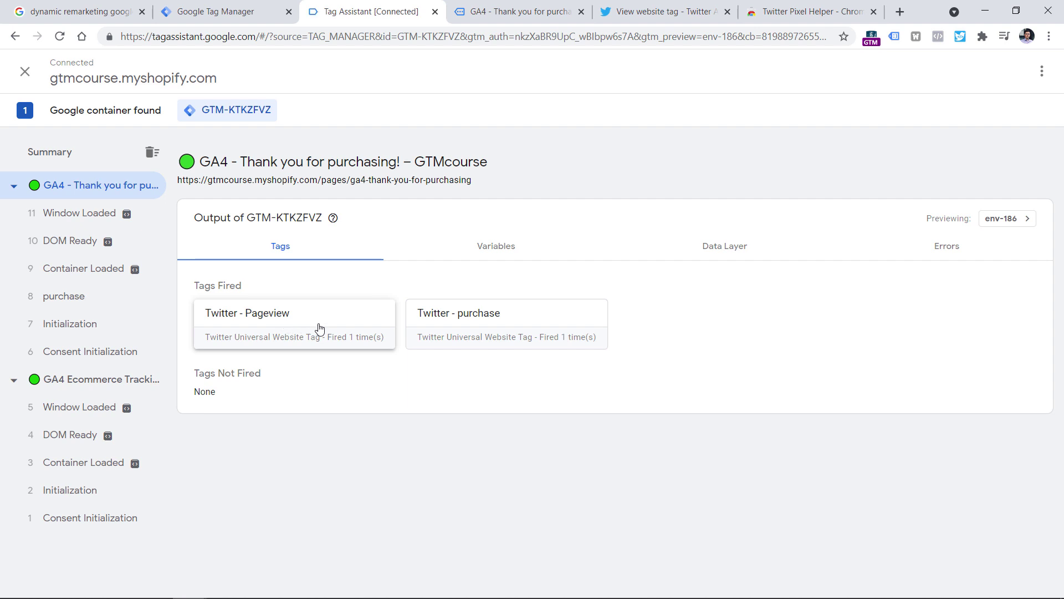
left_click(521, 326)
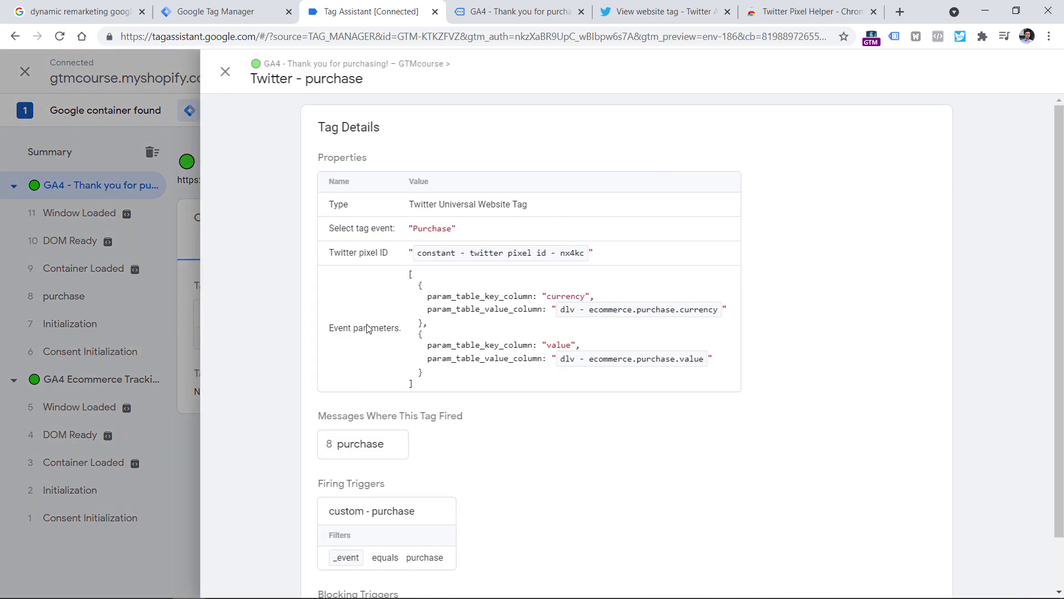
scroll(357, 400, "down", 1)
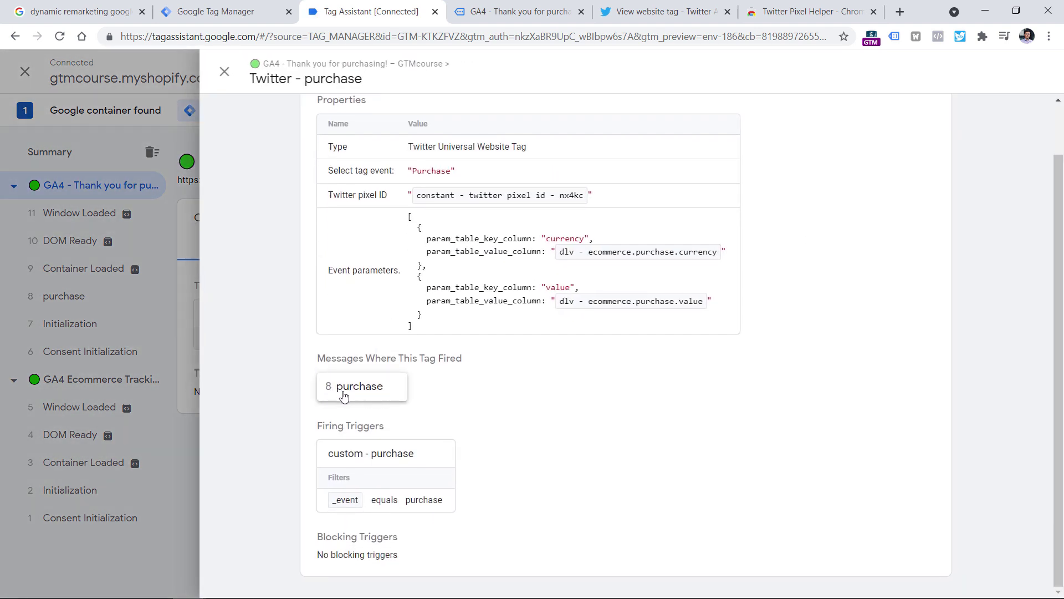
left_click(525, 3)
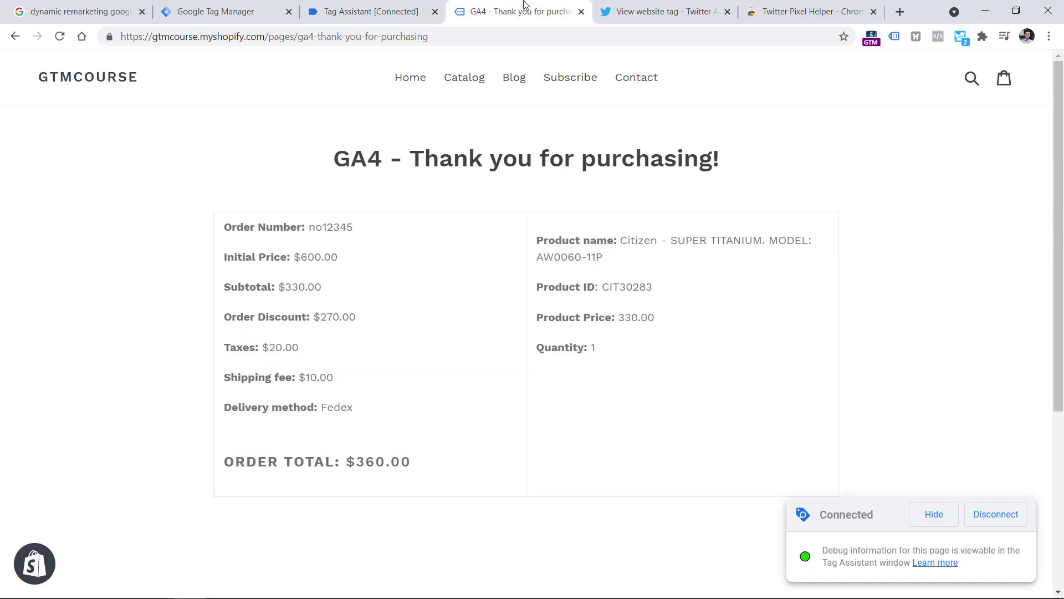
- Examine the advanced debug info of both fired Twitter website tags in Twitter Pixel Helper, including the purchase event data
left_click(961, 37)
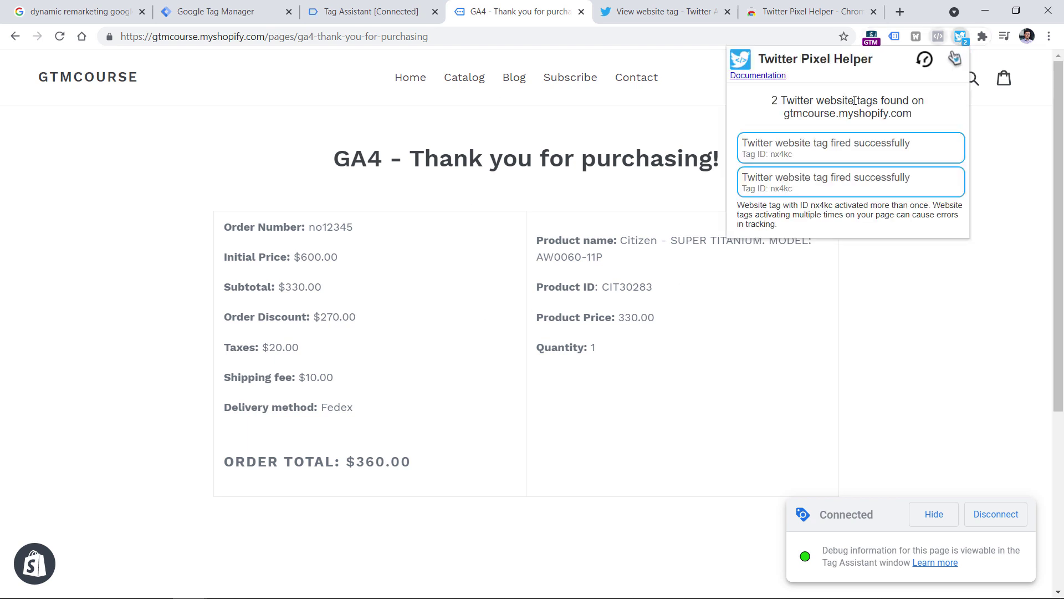
left_click(818, 159)
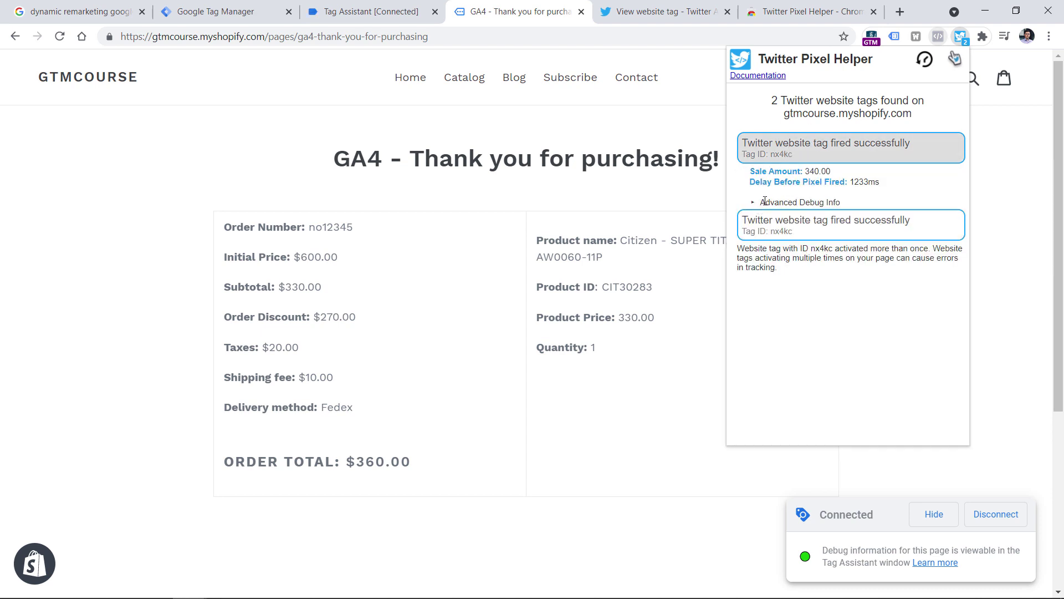
left_click(755, 204)
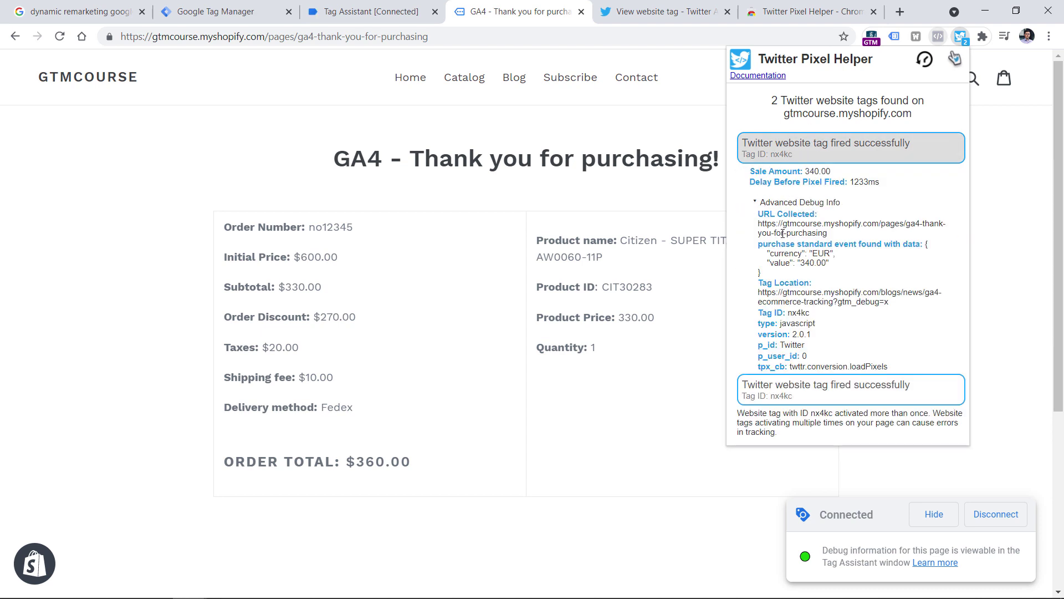
left_click_drag(758, 246, 764, 275)
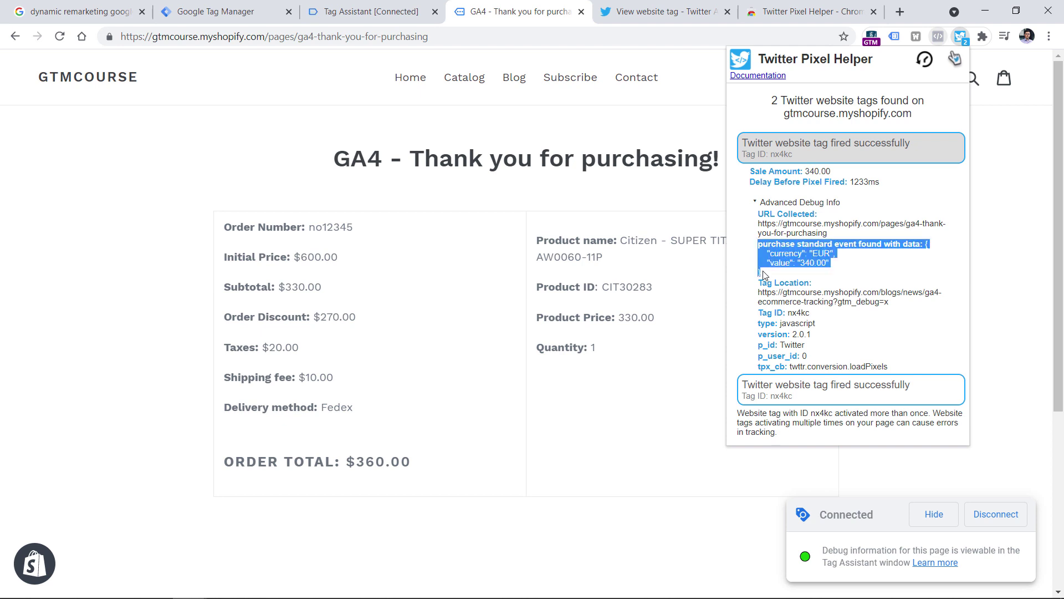
left_click(772, 278)
left_click(755, 203)
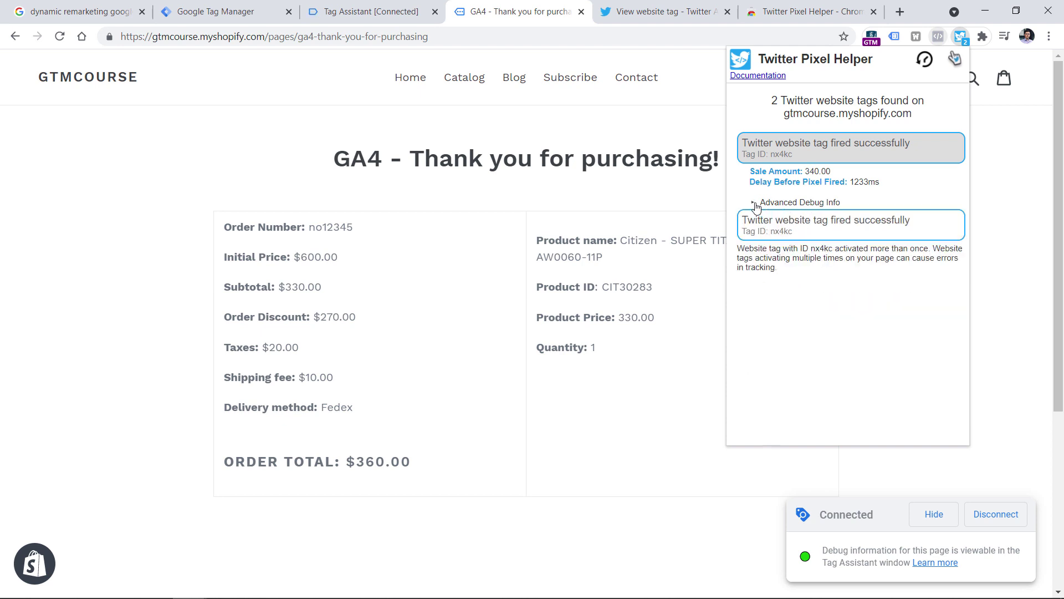
left_click(809, 231)
left_click(755, 268)
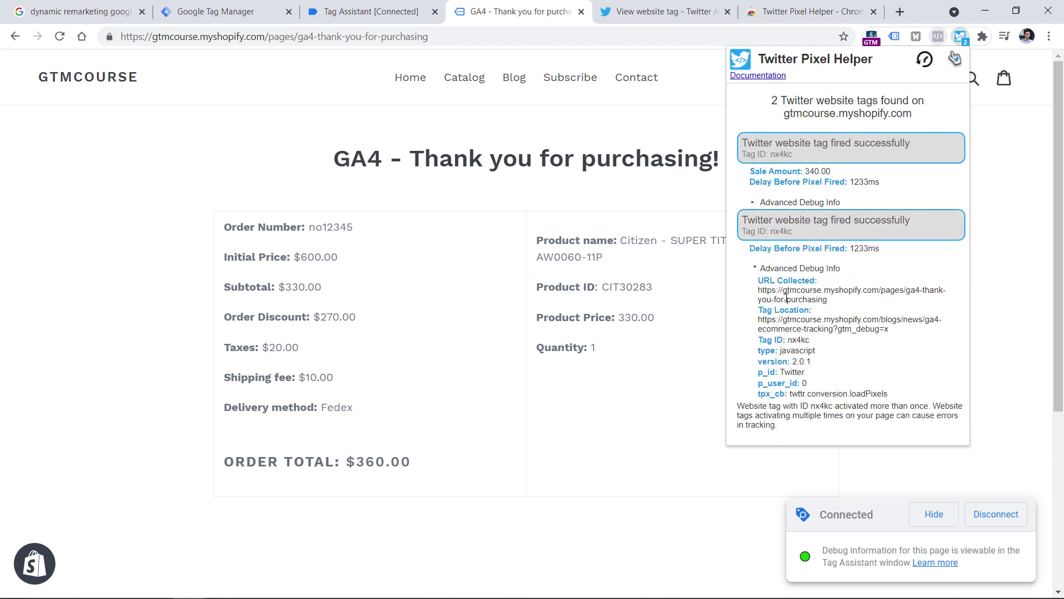
- Switch to Twitter Ads and open the campaign overview in Ads Manager
key("ctrl+Tab")
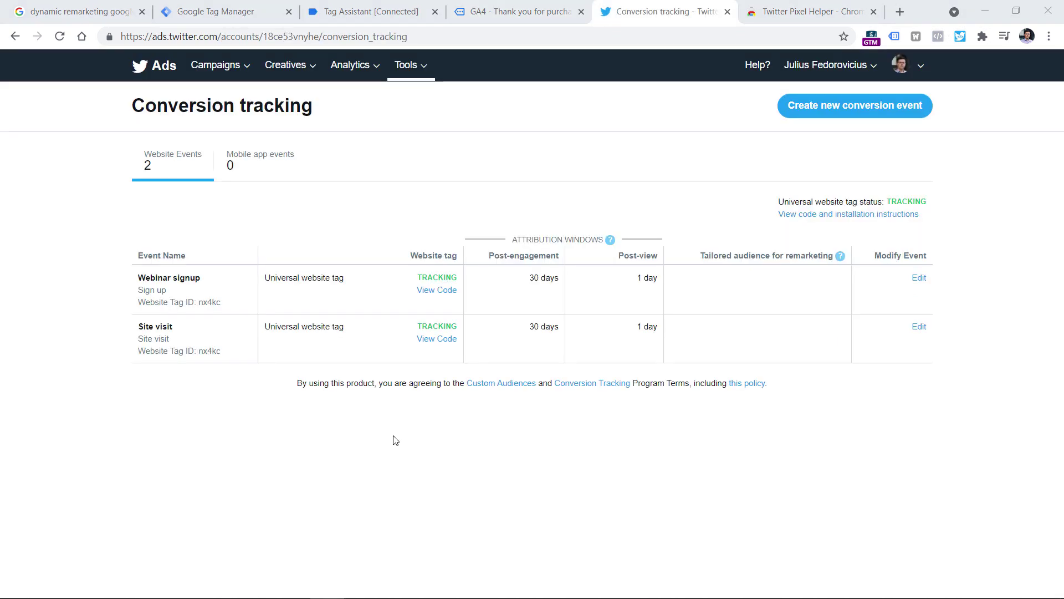
left_click(158, 72)
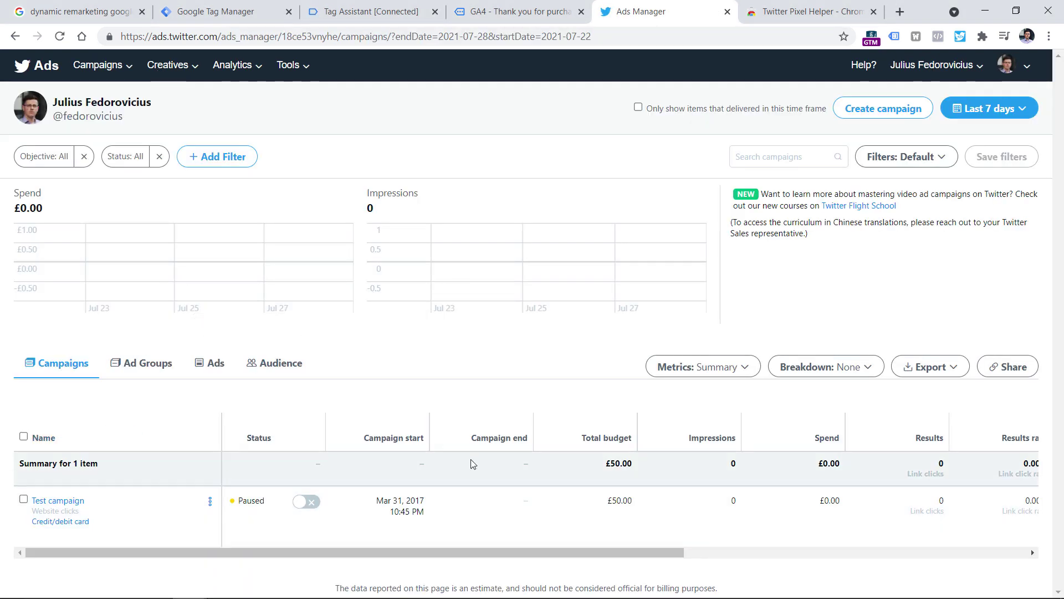
mouse_move(635, 556)
left_mouse_down()
mouse_move(986, 546)
mouse_move(632, 546)
left_mouse_up()
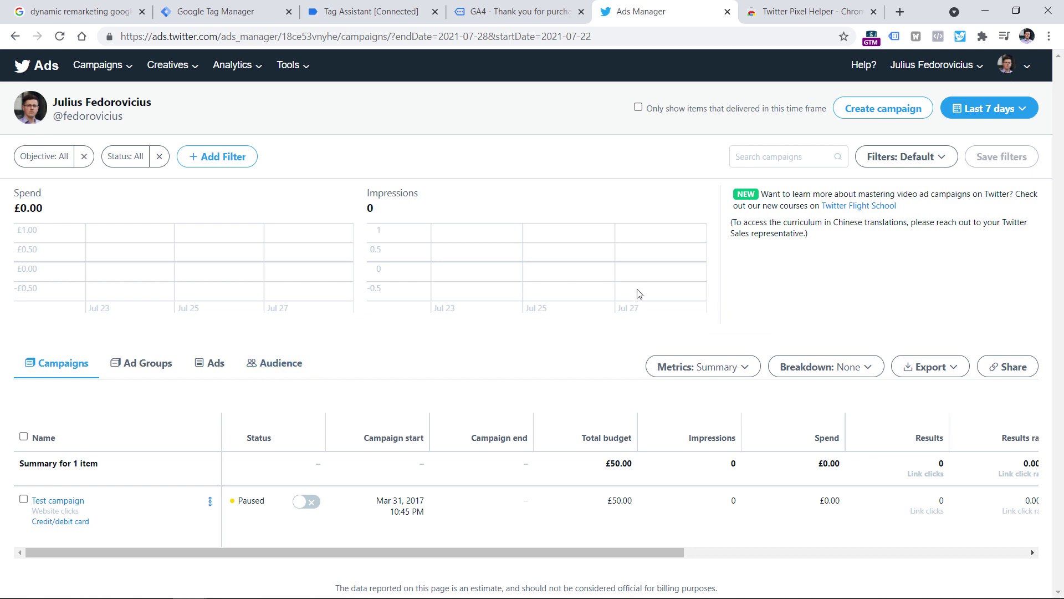
- Search the custom metrics for "sale", add Purchases - sale amount to the campaigns table, and review its column
left_click(746, 368)
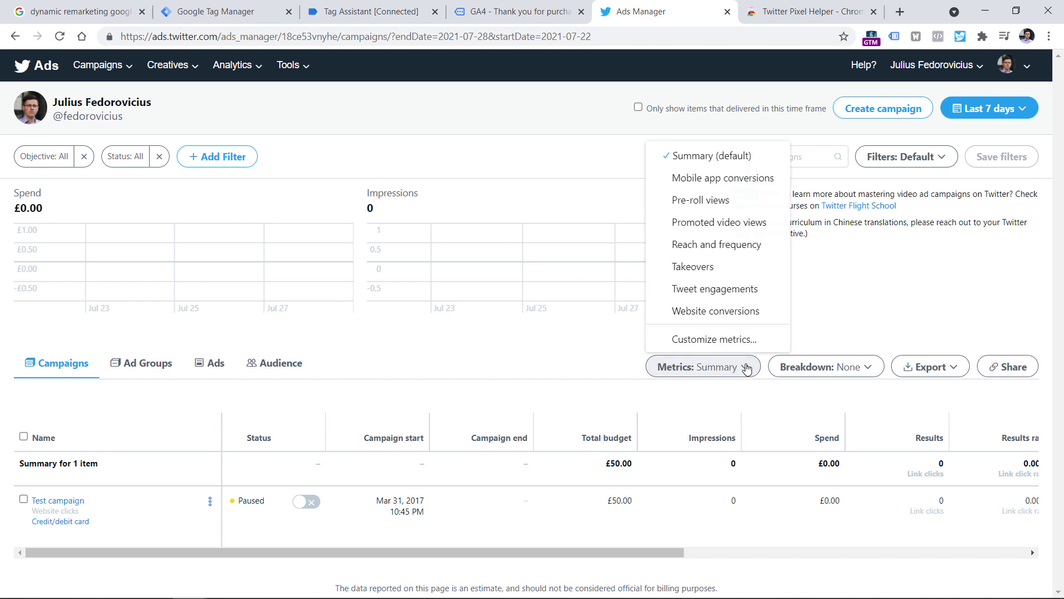
left_click(715, 341)
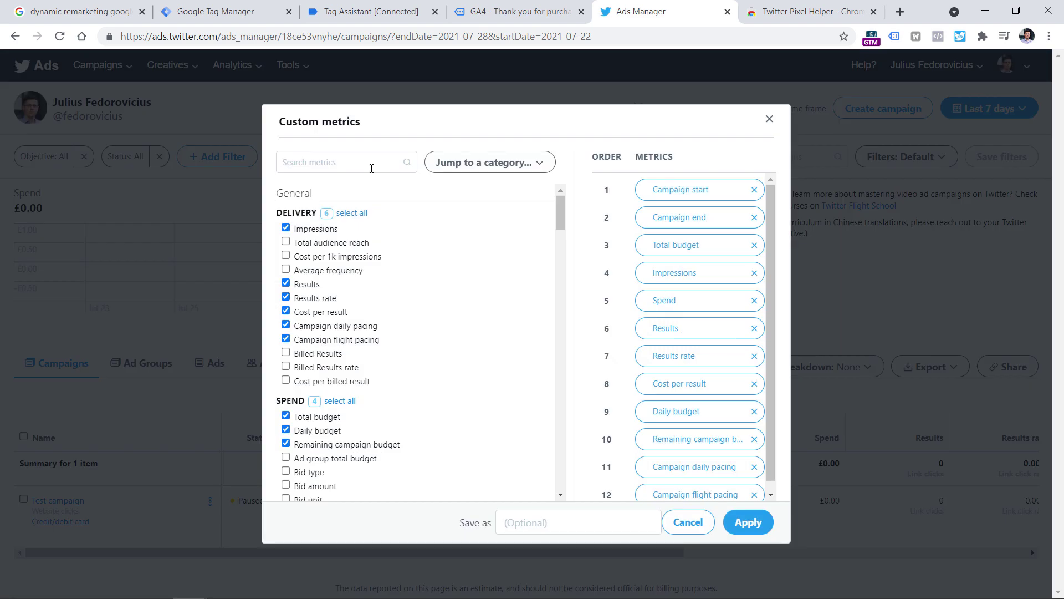
type("sale")
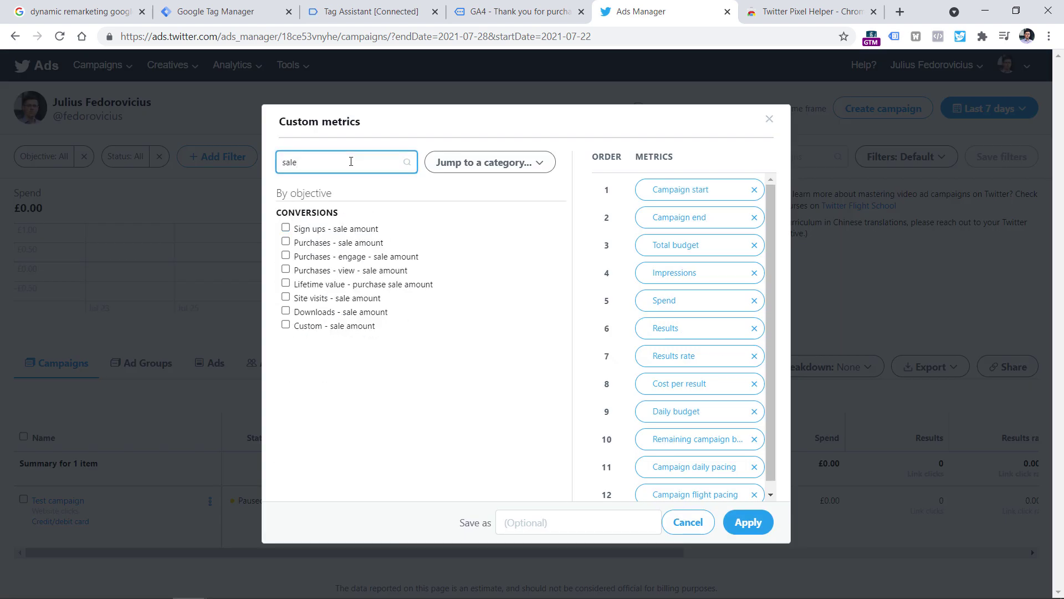
left_click(286, 242)
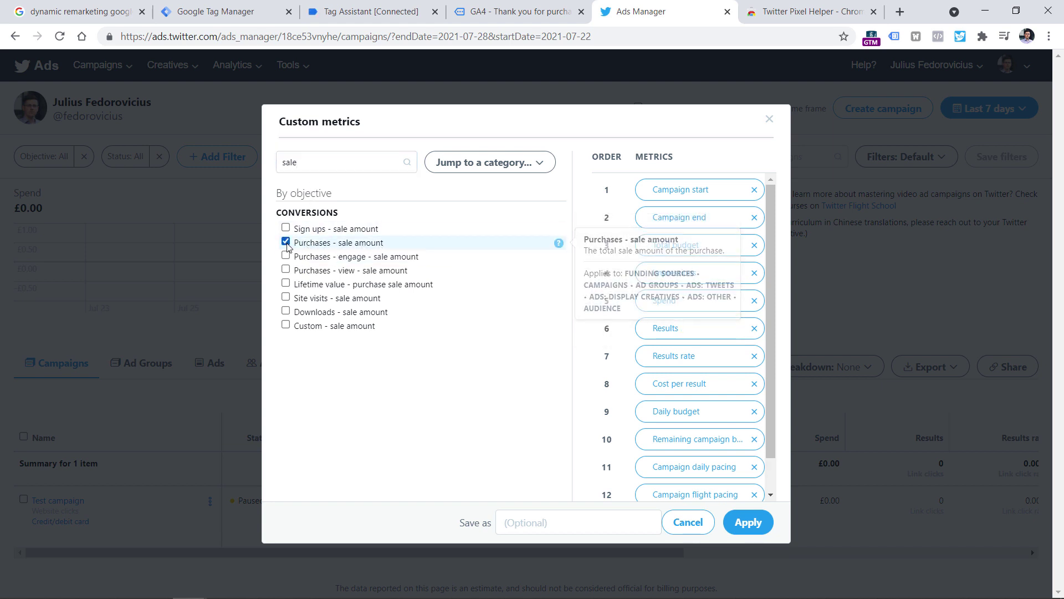
left_click(747, 522)
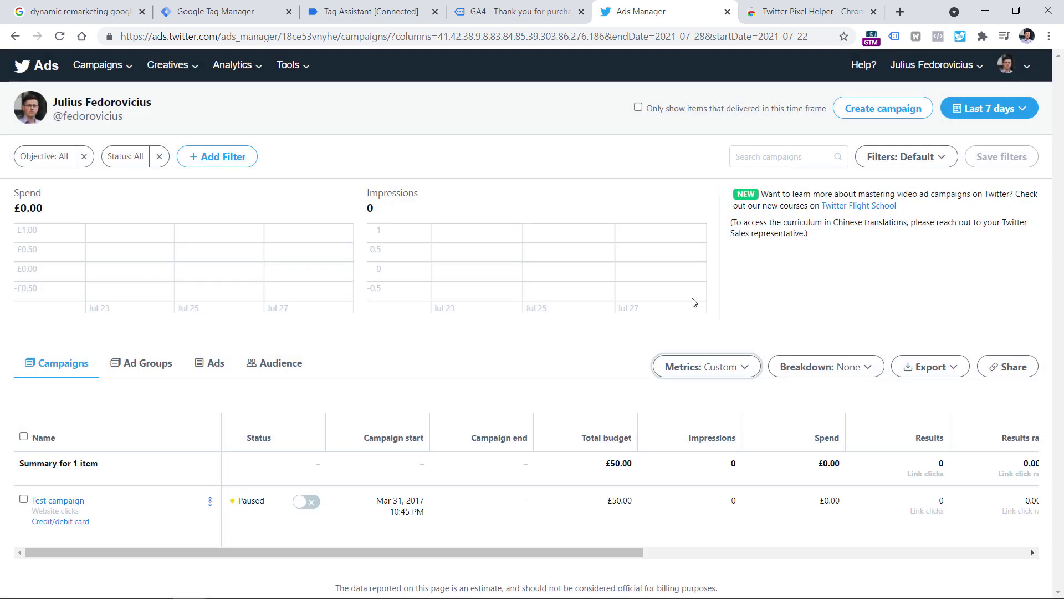
left_click_drag(506, 553, 974, 480)
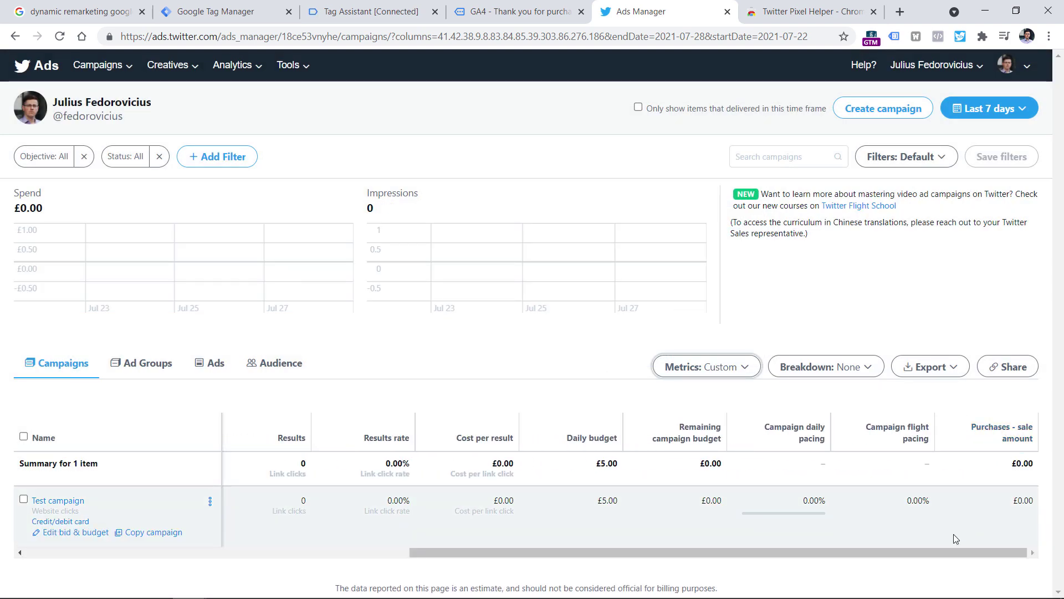
left_click_drag(964, 553, 729, 557)
left_click_drag(364, 557, 104, 510)
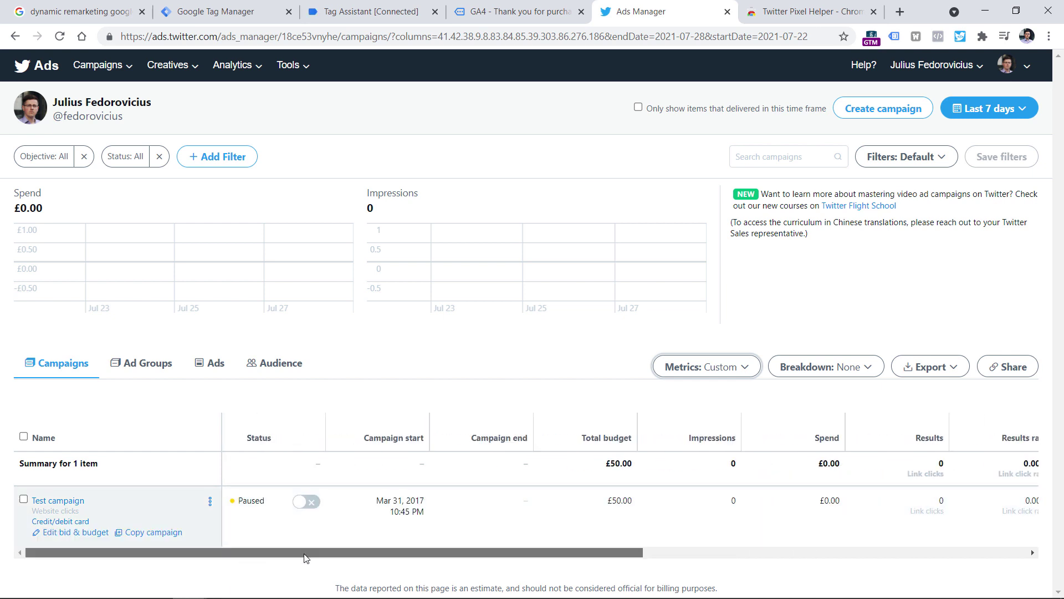
left_click_drag(303, 555, 766, 556)
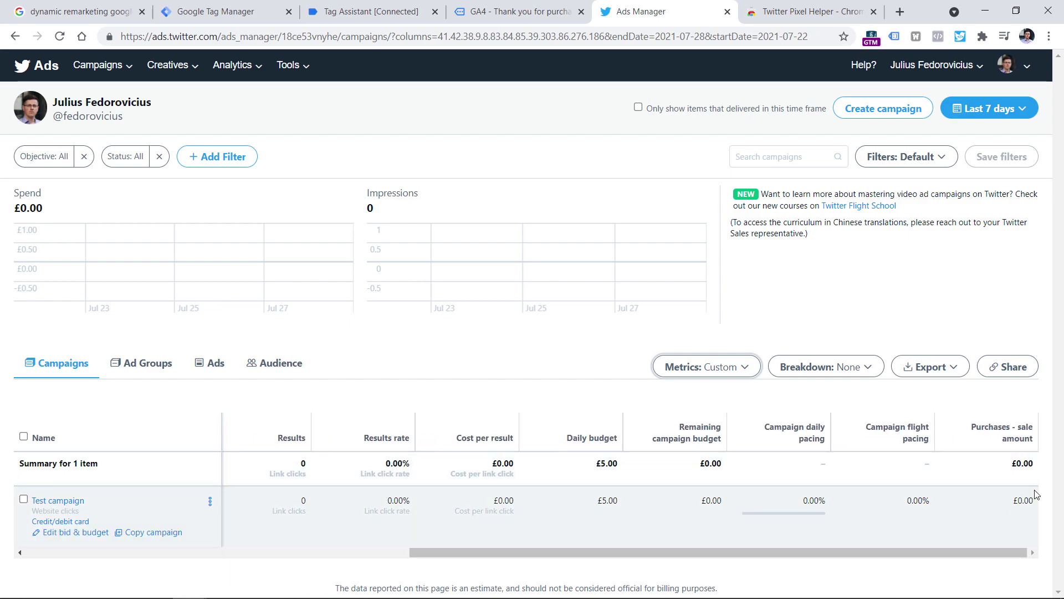